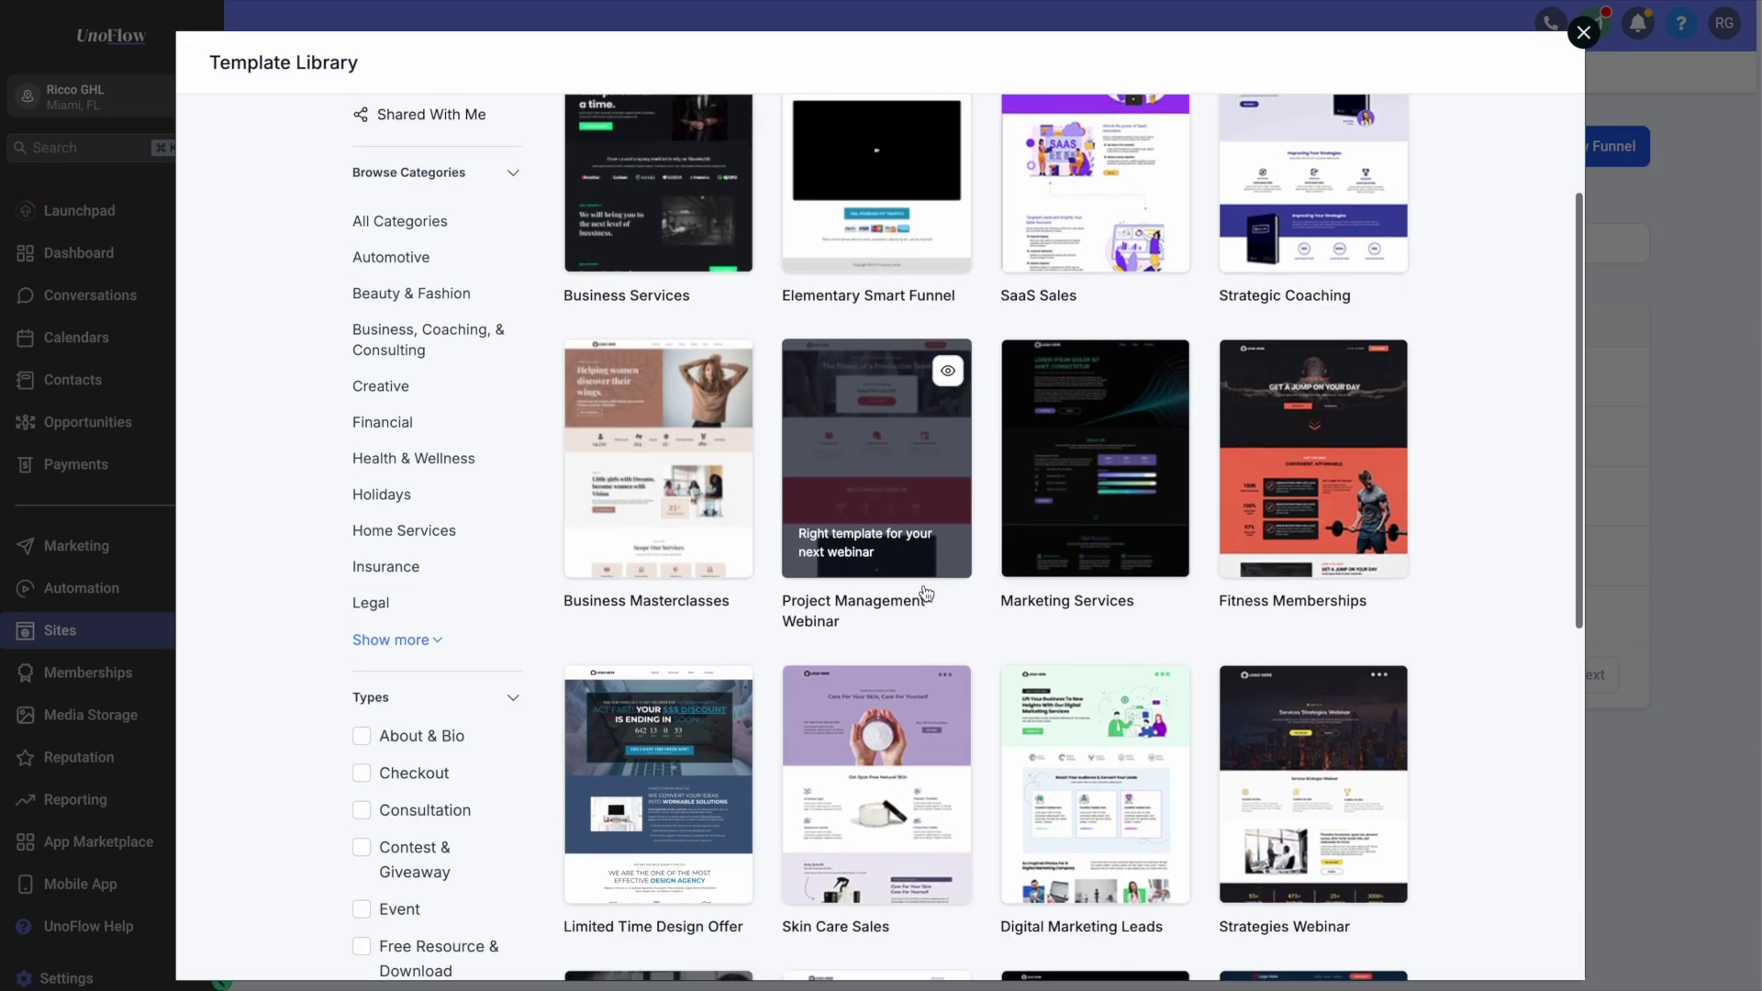
Return to the Sites › Websites list showing the five Version 2 websites.
scroll(925, 593, down, 5)
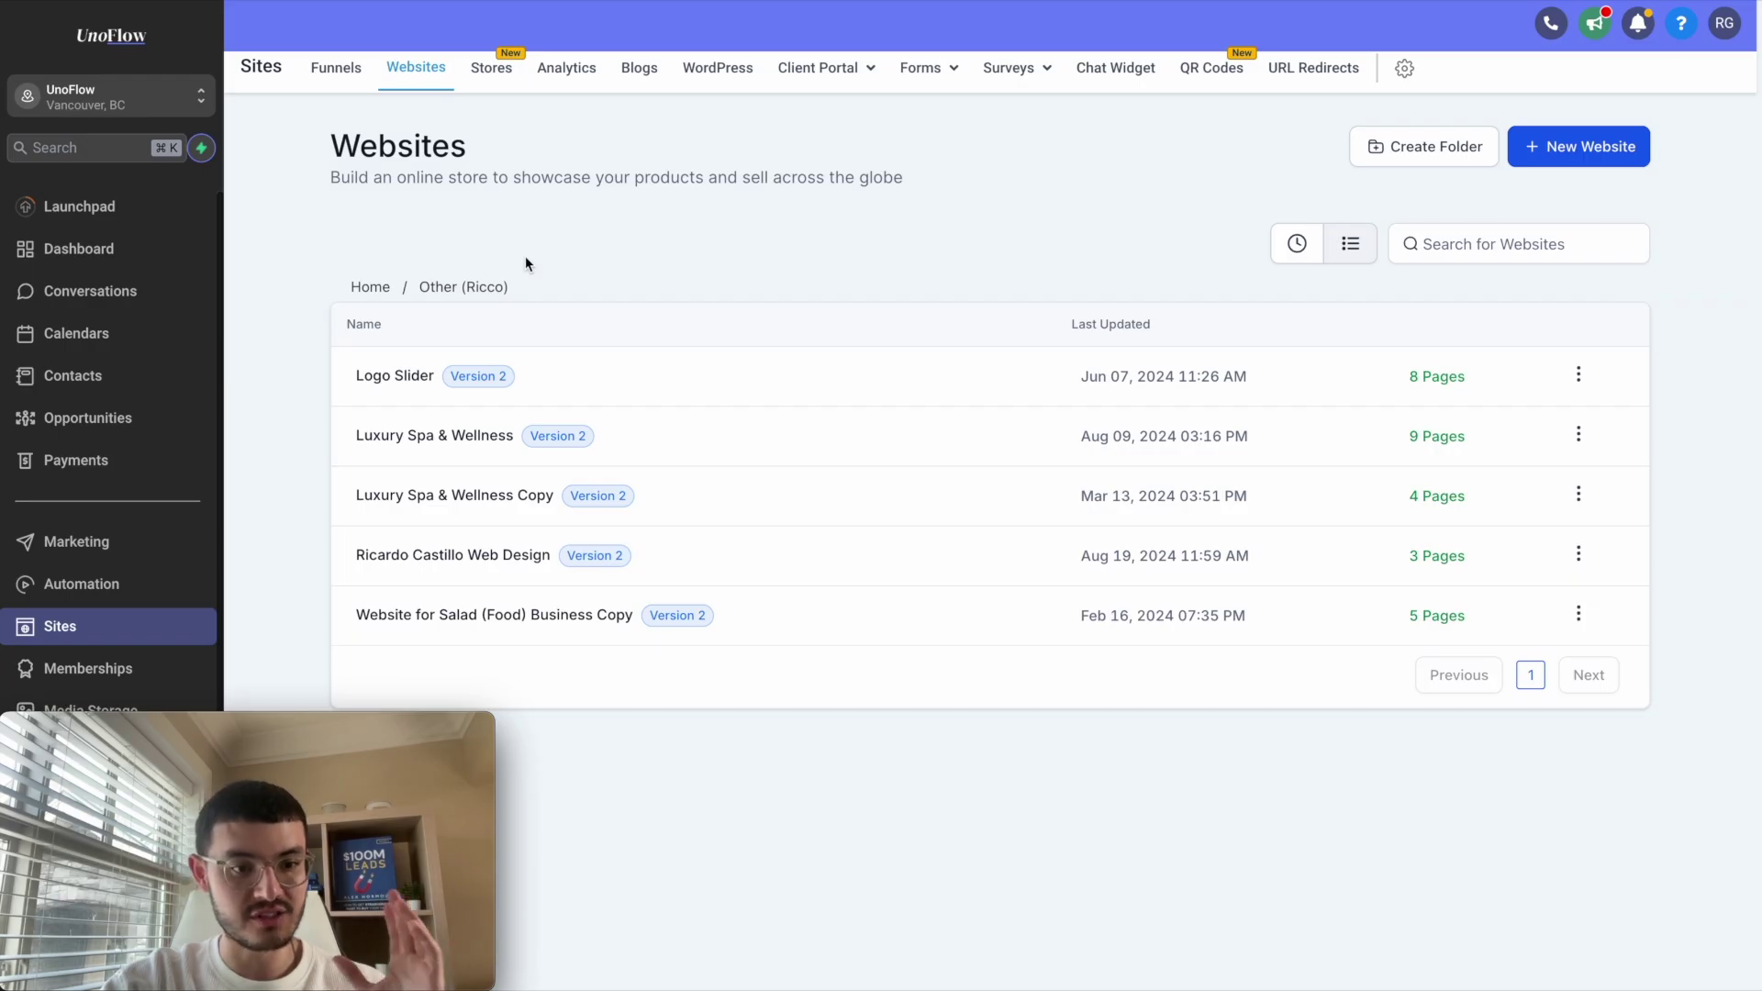
Look over the default UnoFlow brand board, then go back to the Brand Boards list.
click(92, 544)
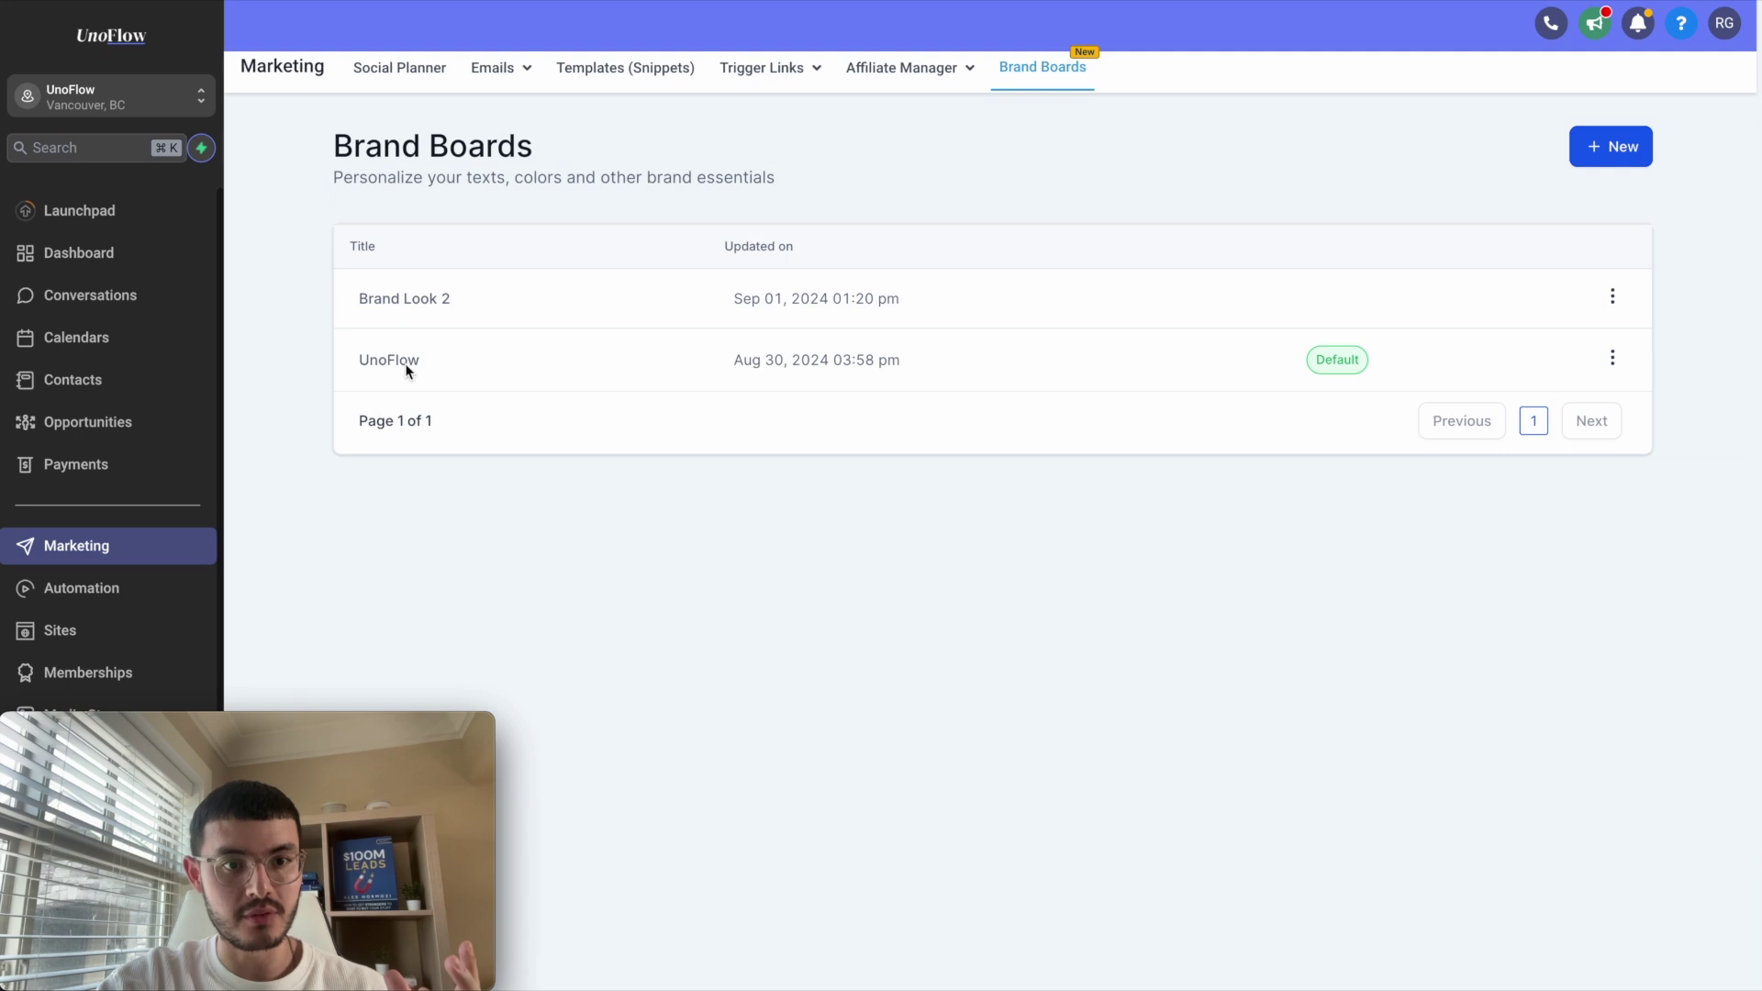
click(404, 365)
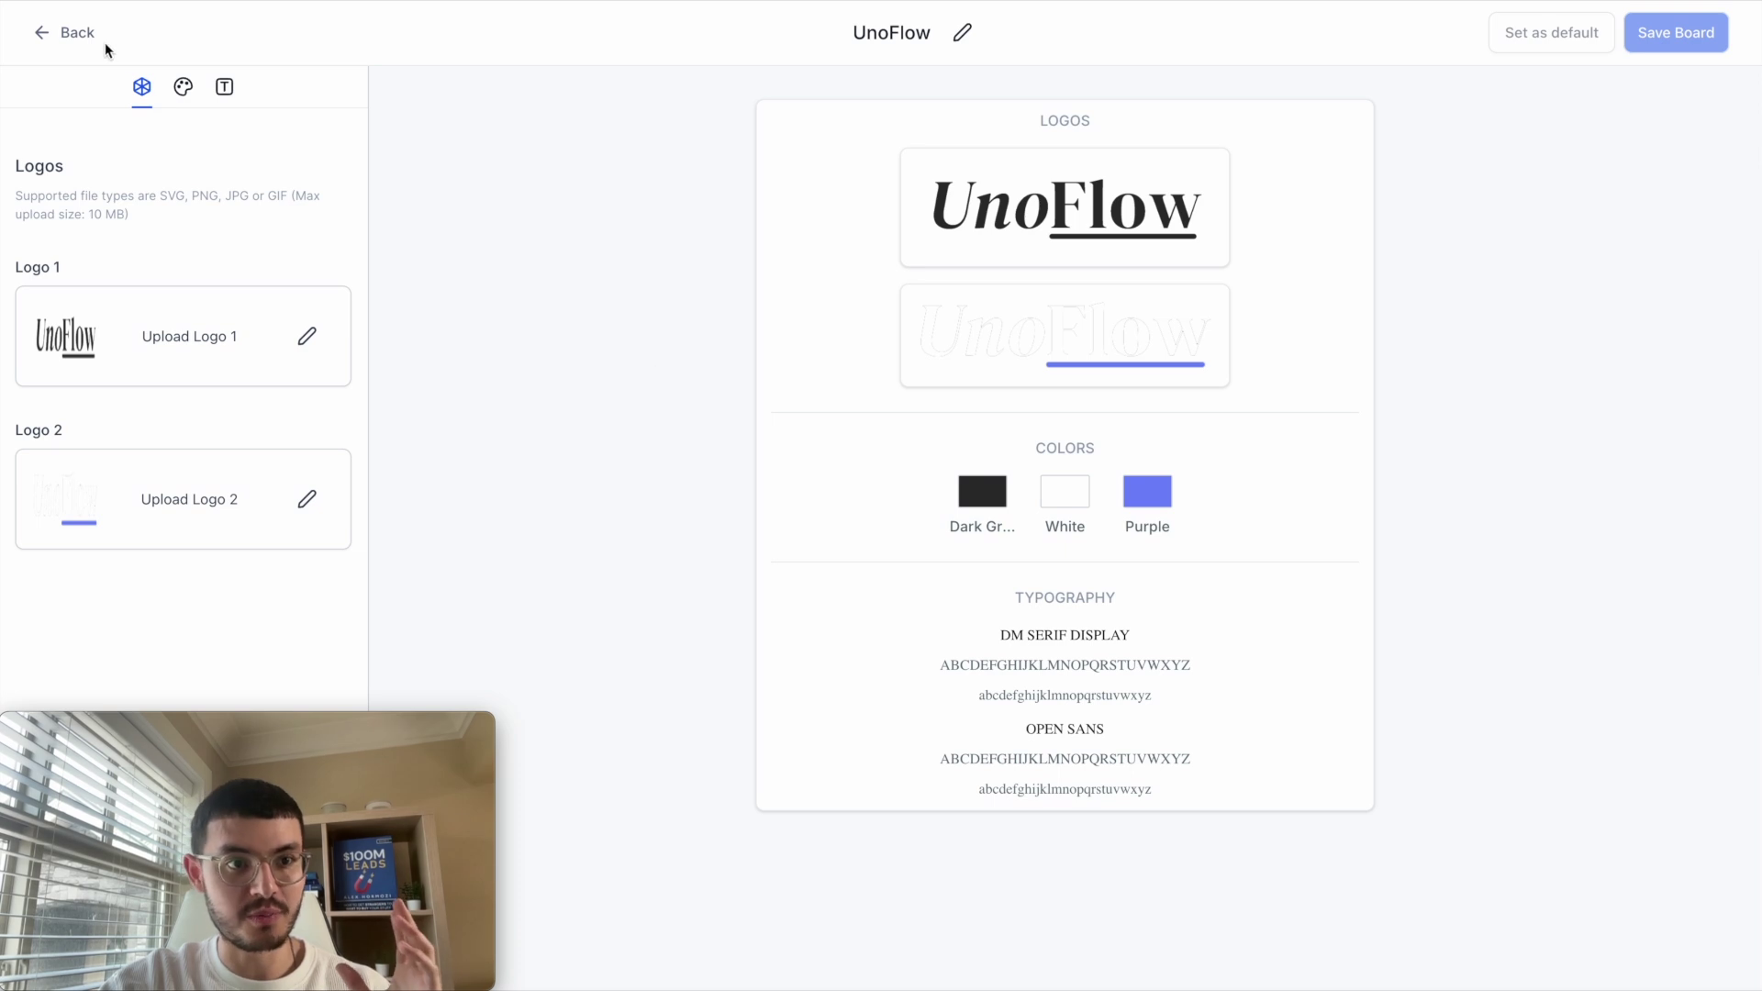
click(68, 33)
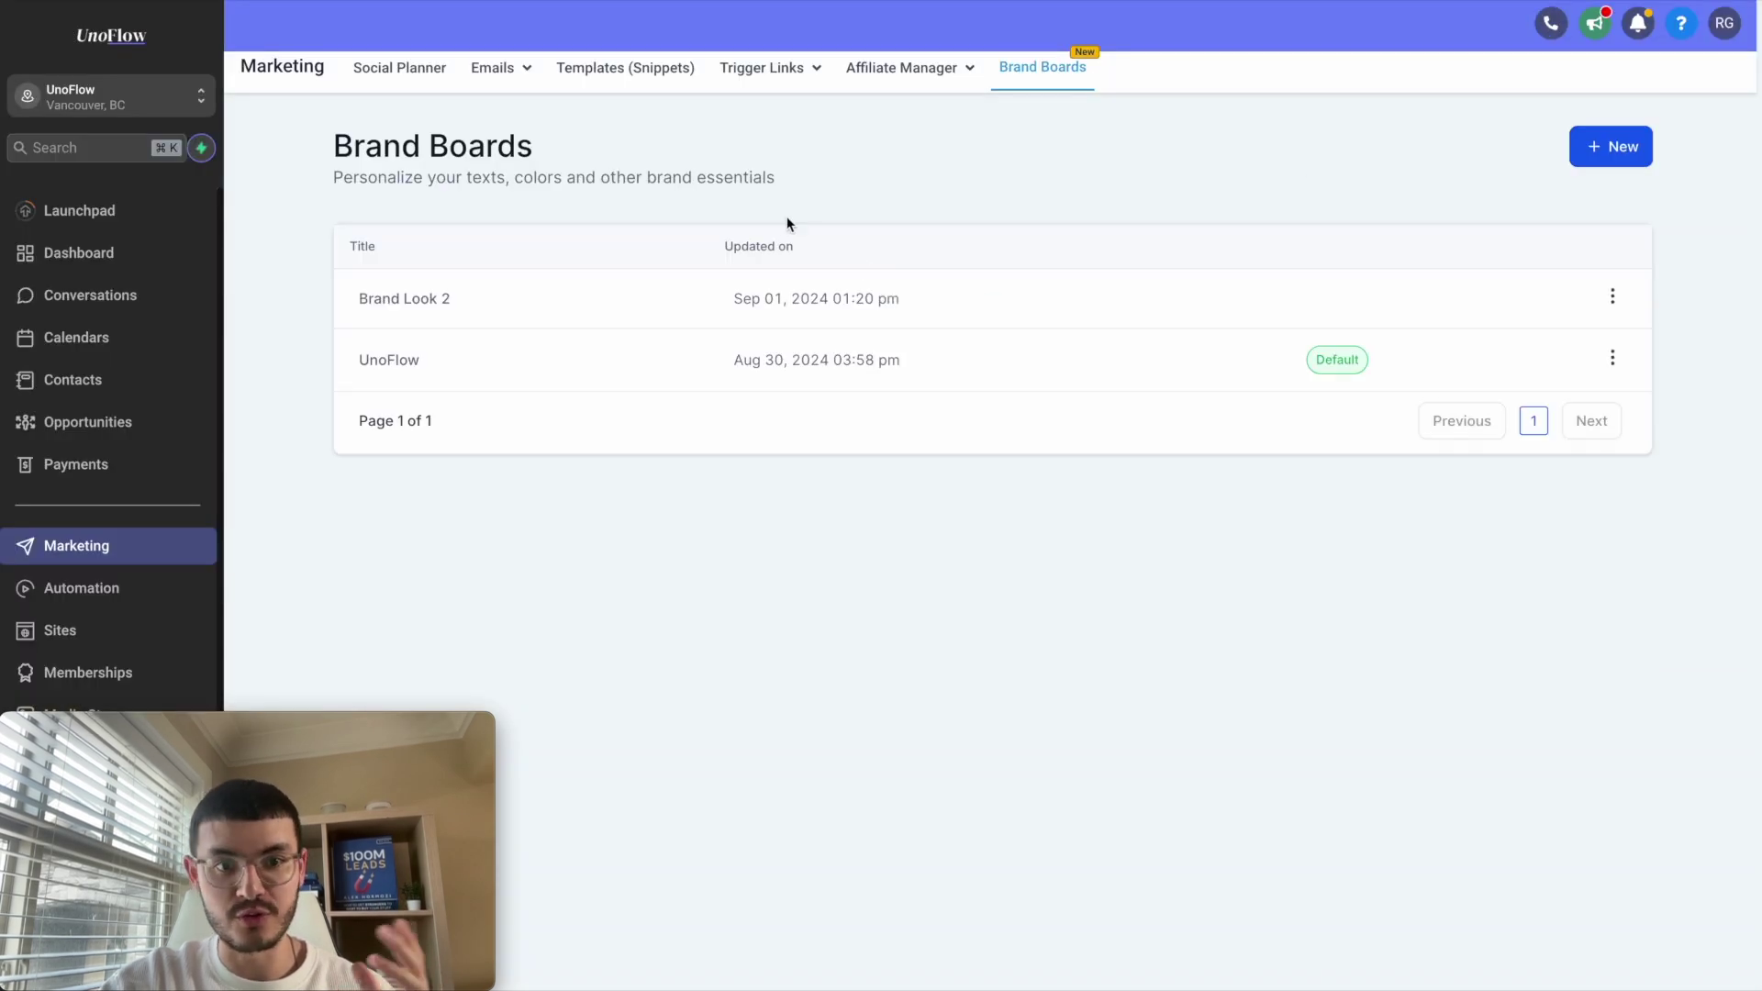
Start a new brand board, Brand Board 3, from the blank style.
click(1611, 150)
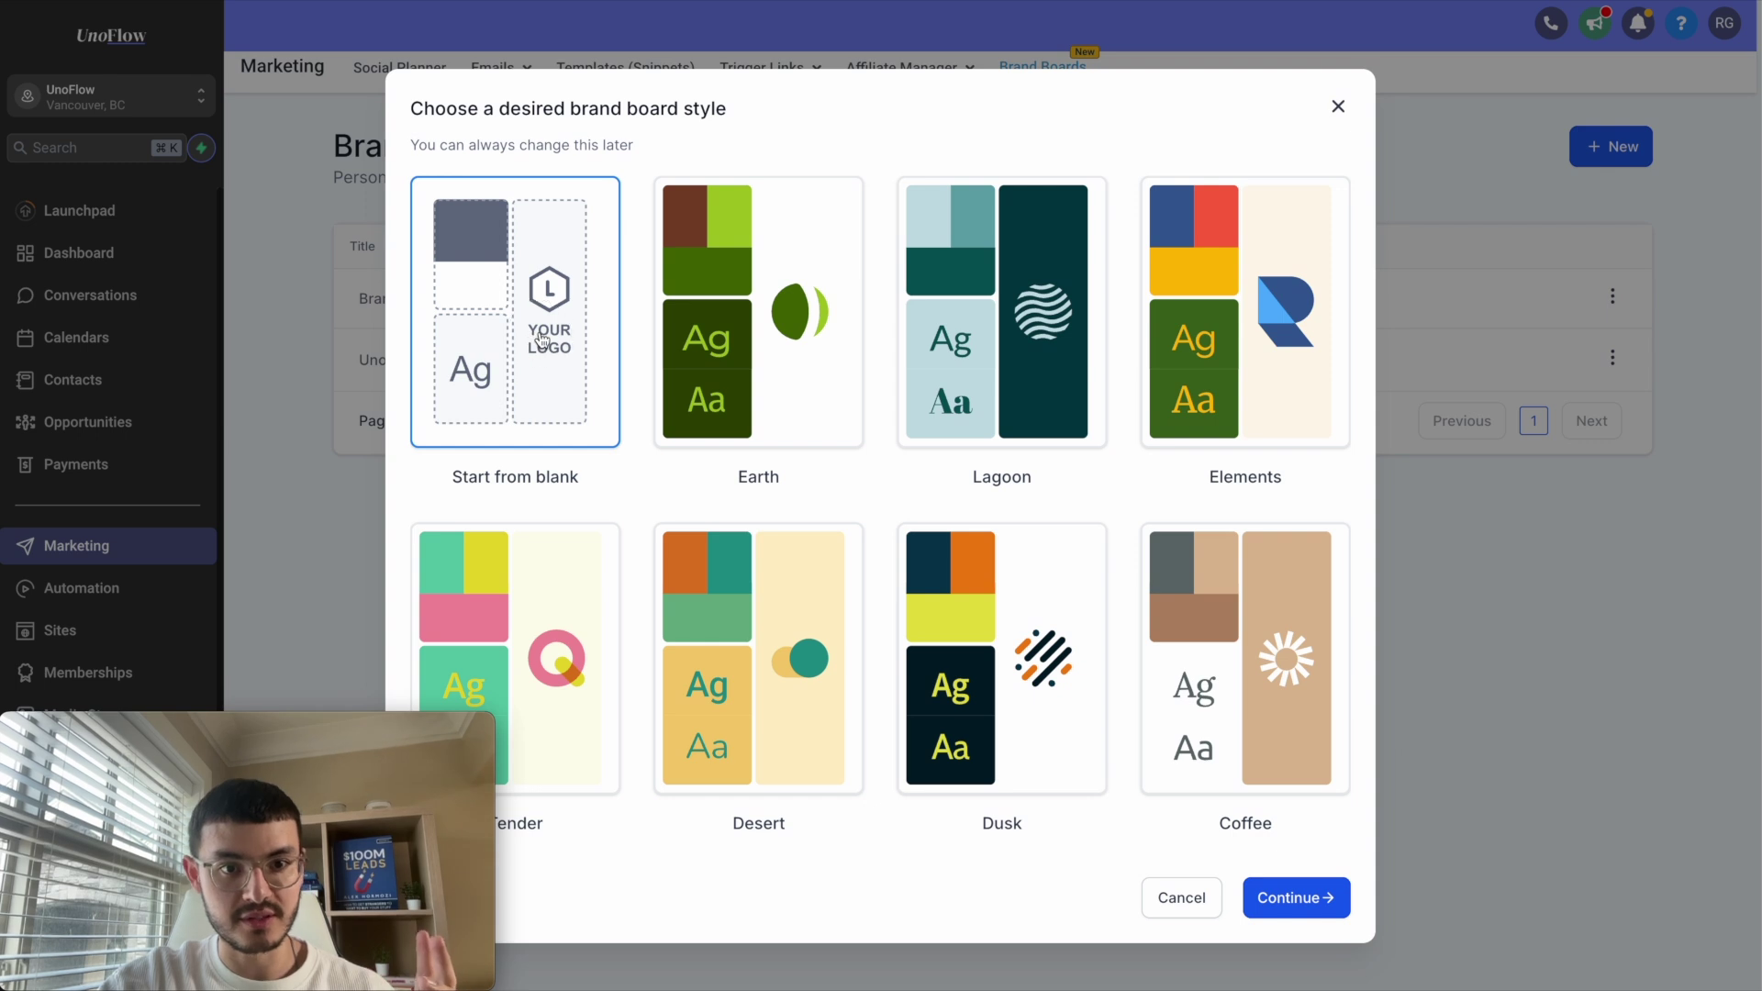
click(1296, 899)
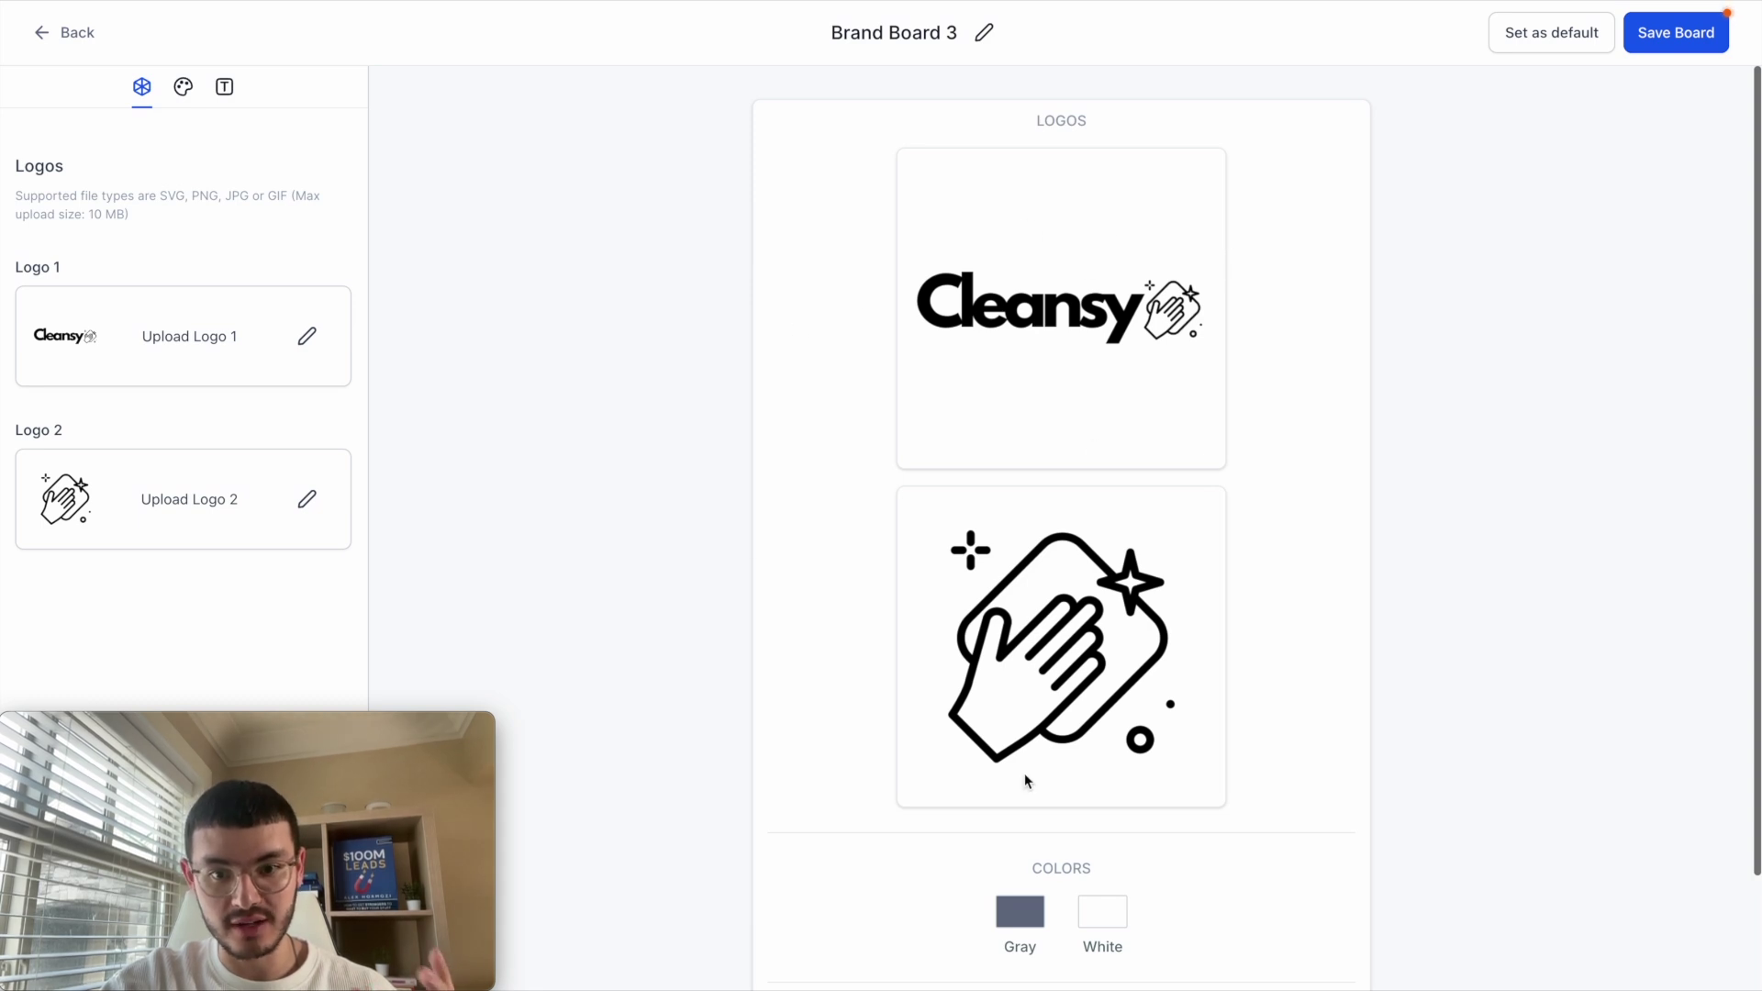
Copy the White smoke hex value F3F3F3 from the Coolors palette.
scroll(1137, 775, down, 2)
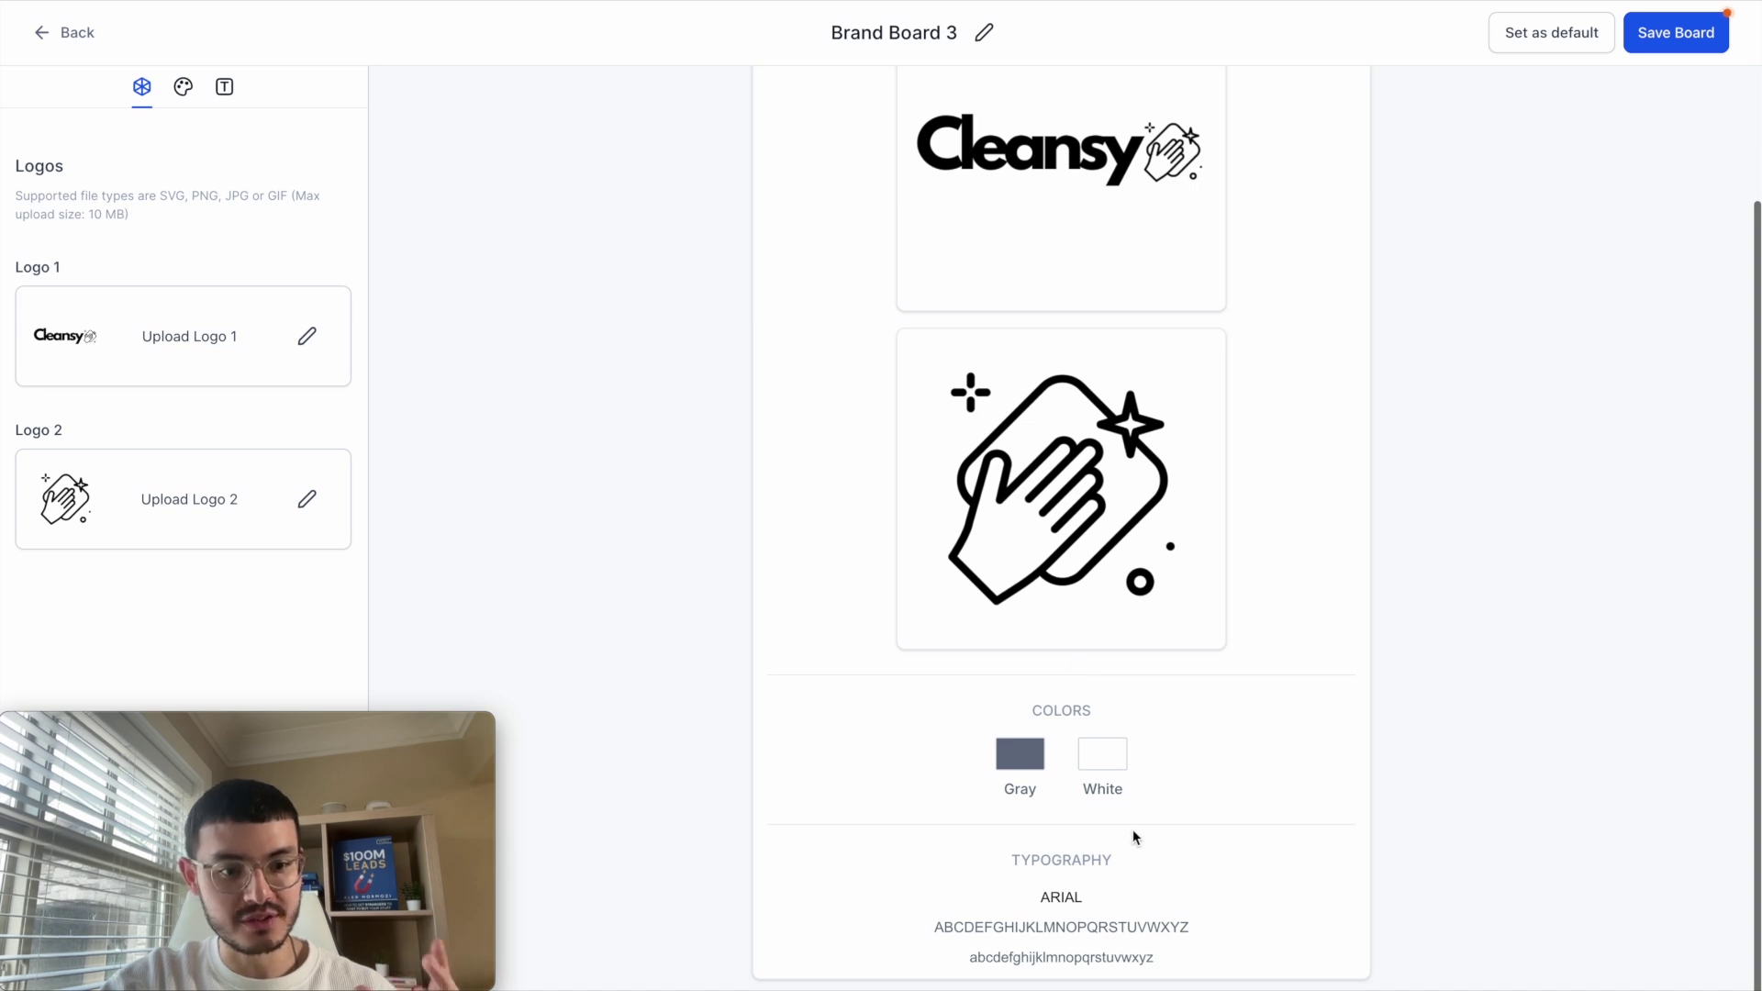
click(643, 3)
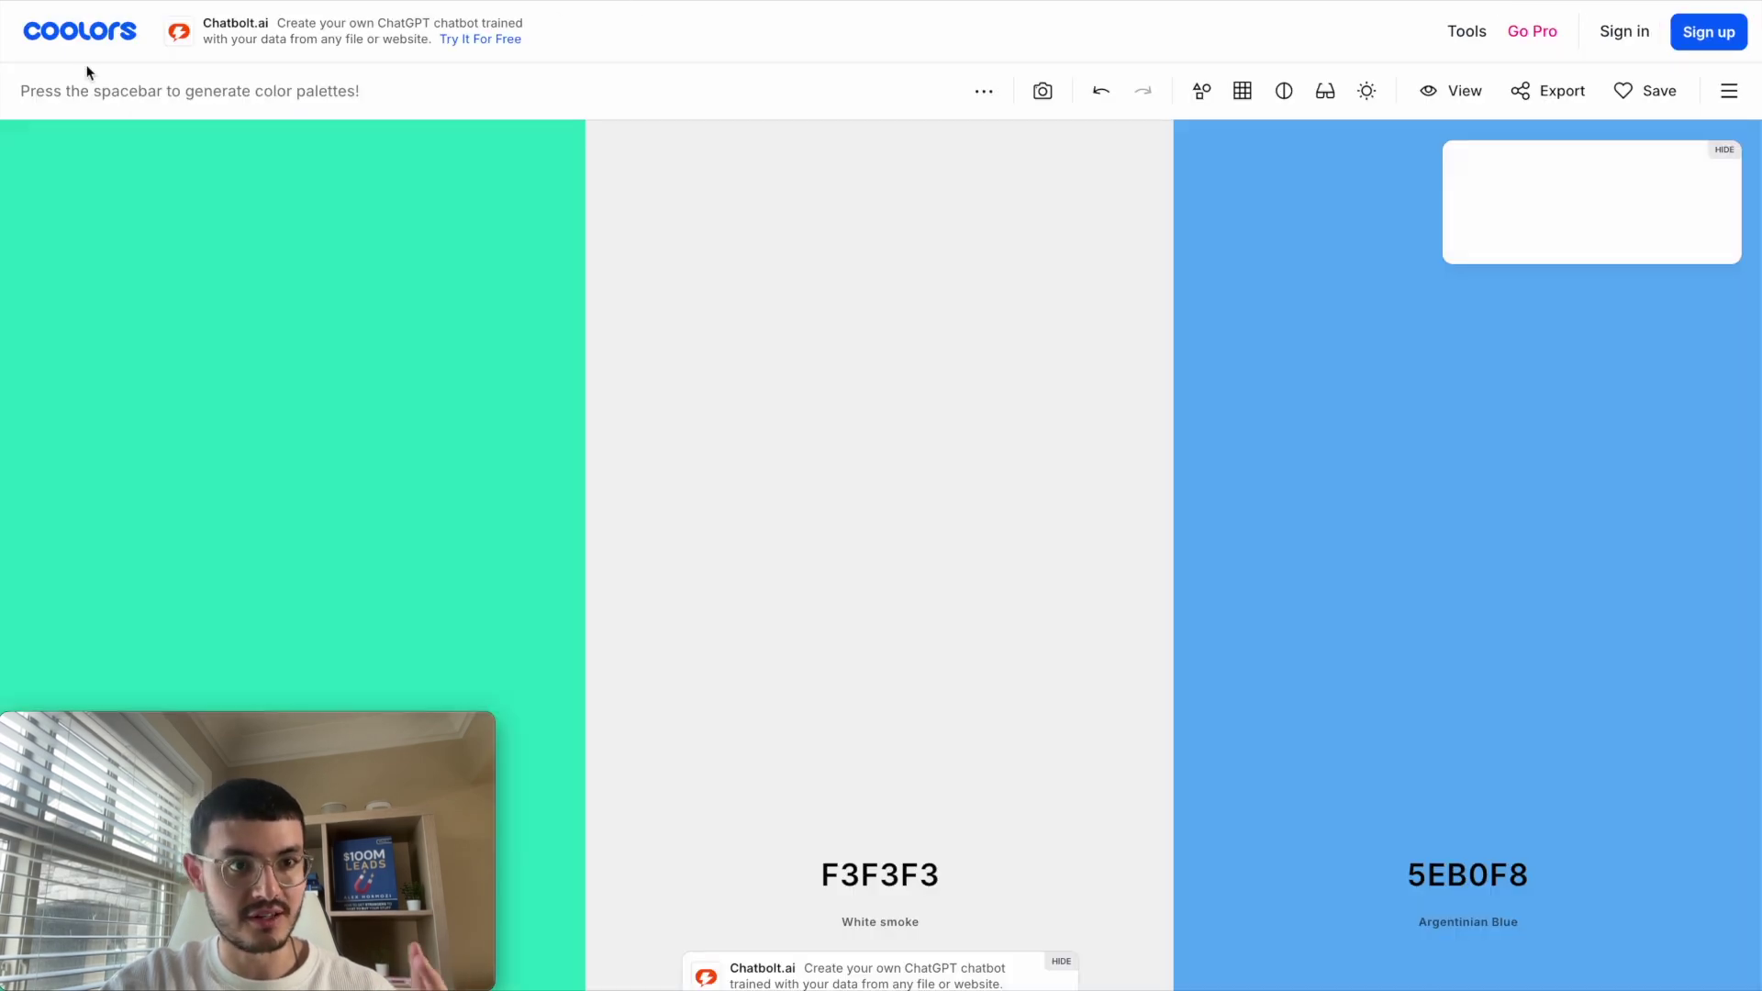
click(873, 882)
triple_click(866, 749)
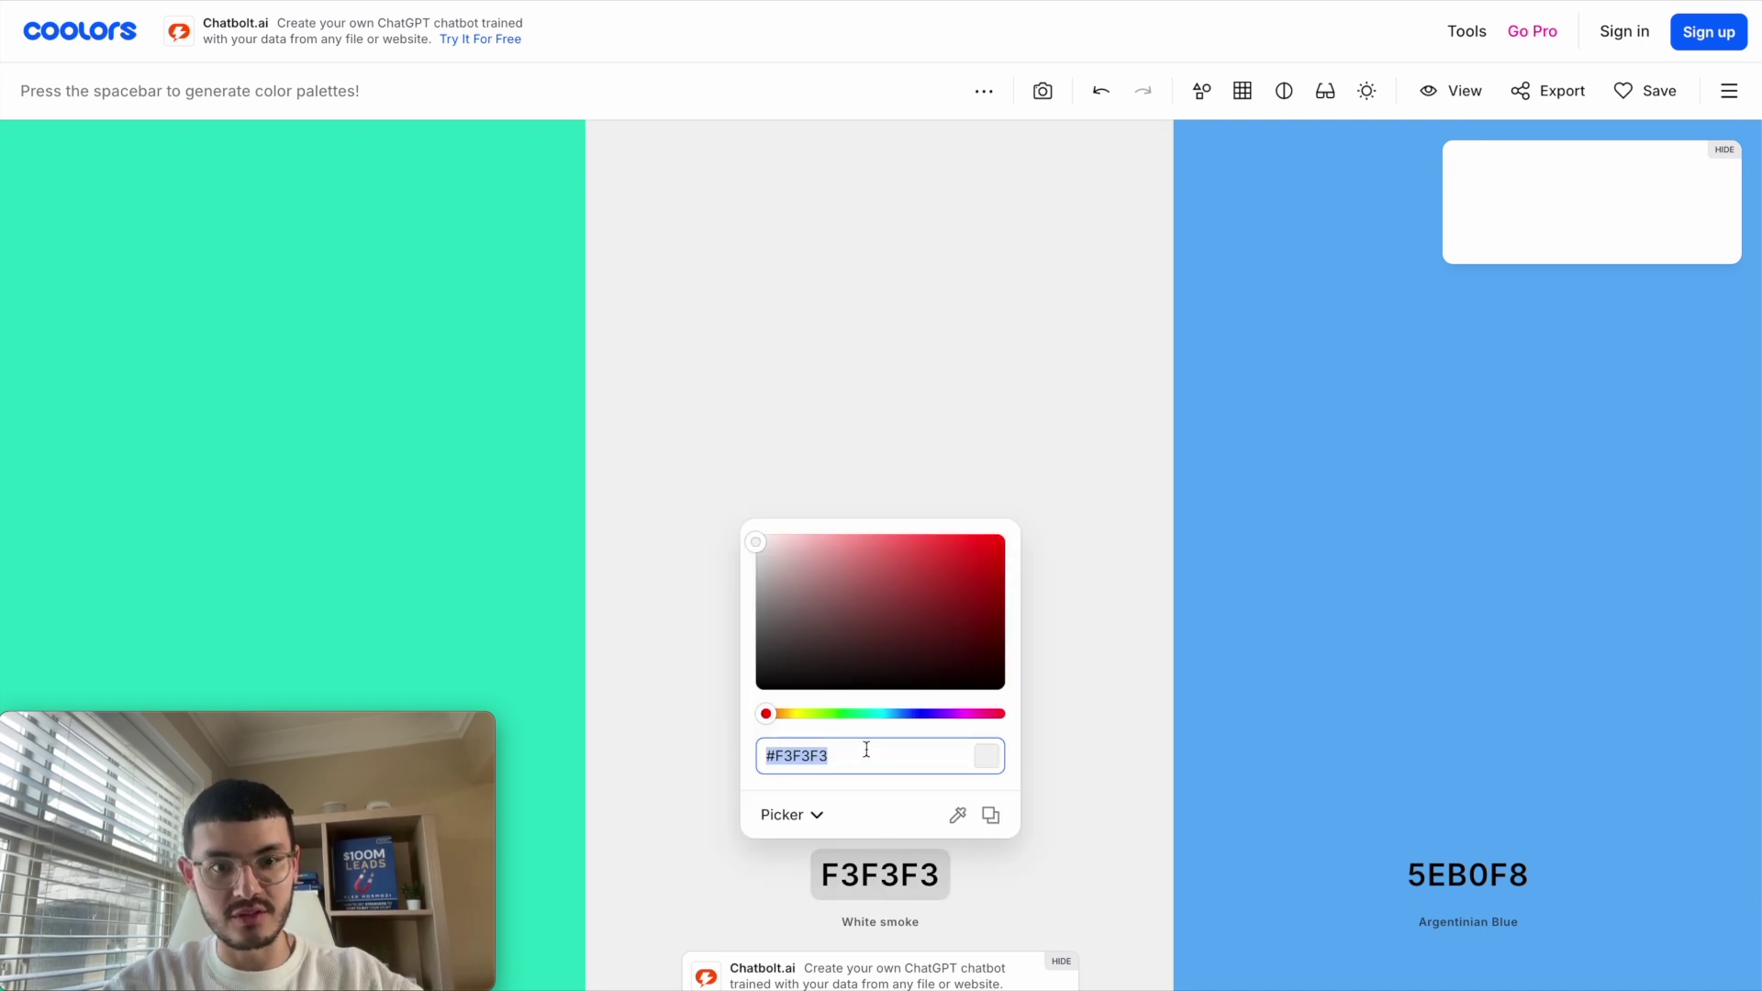
click(862, 759)
triple_click(862, 759)
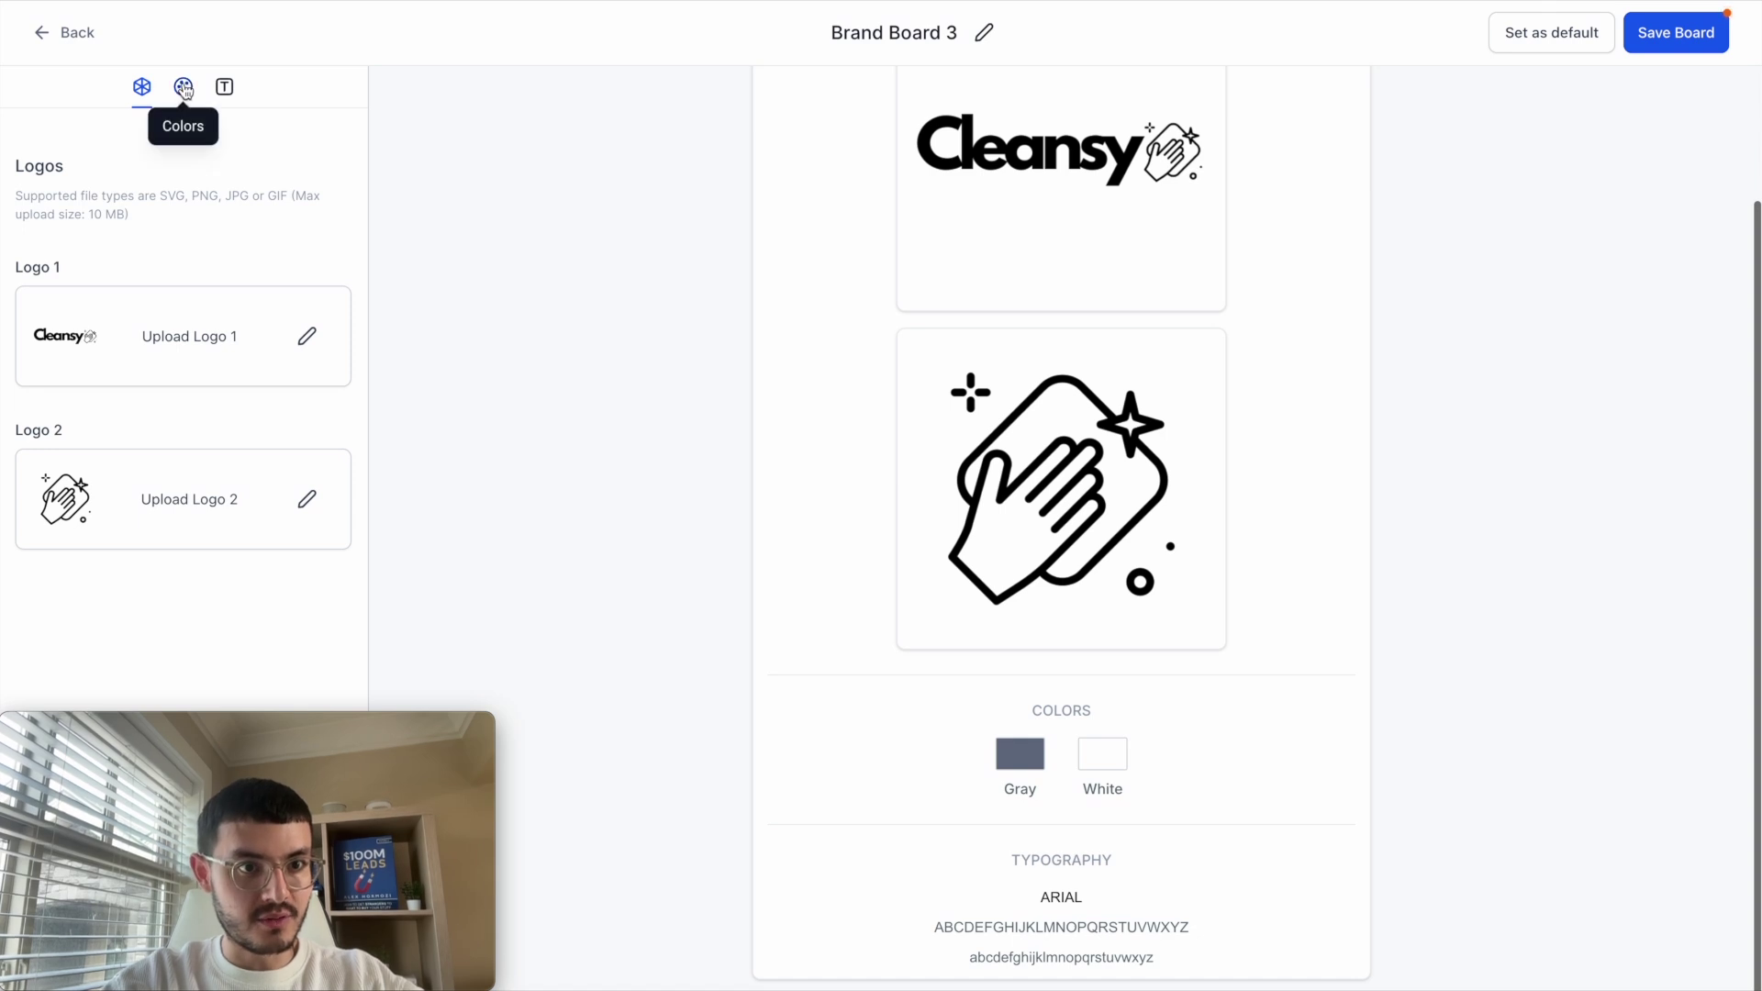
Paste hex codes into the board's colour swatches, setting the second colour to 5EB0F8.
click(183, 87)
click(32, 346)
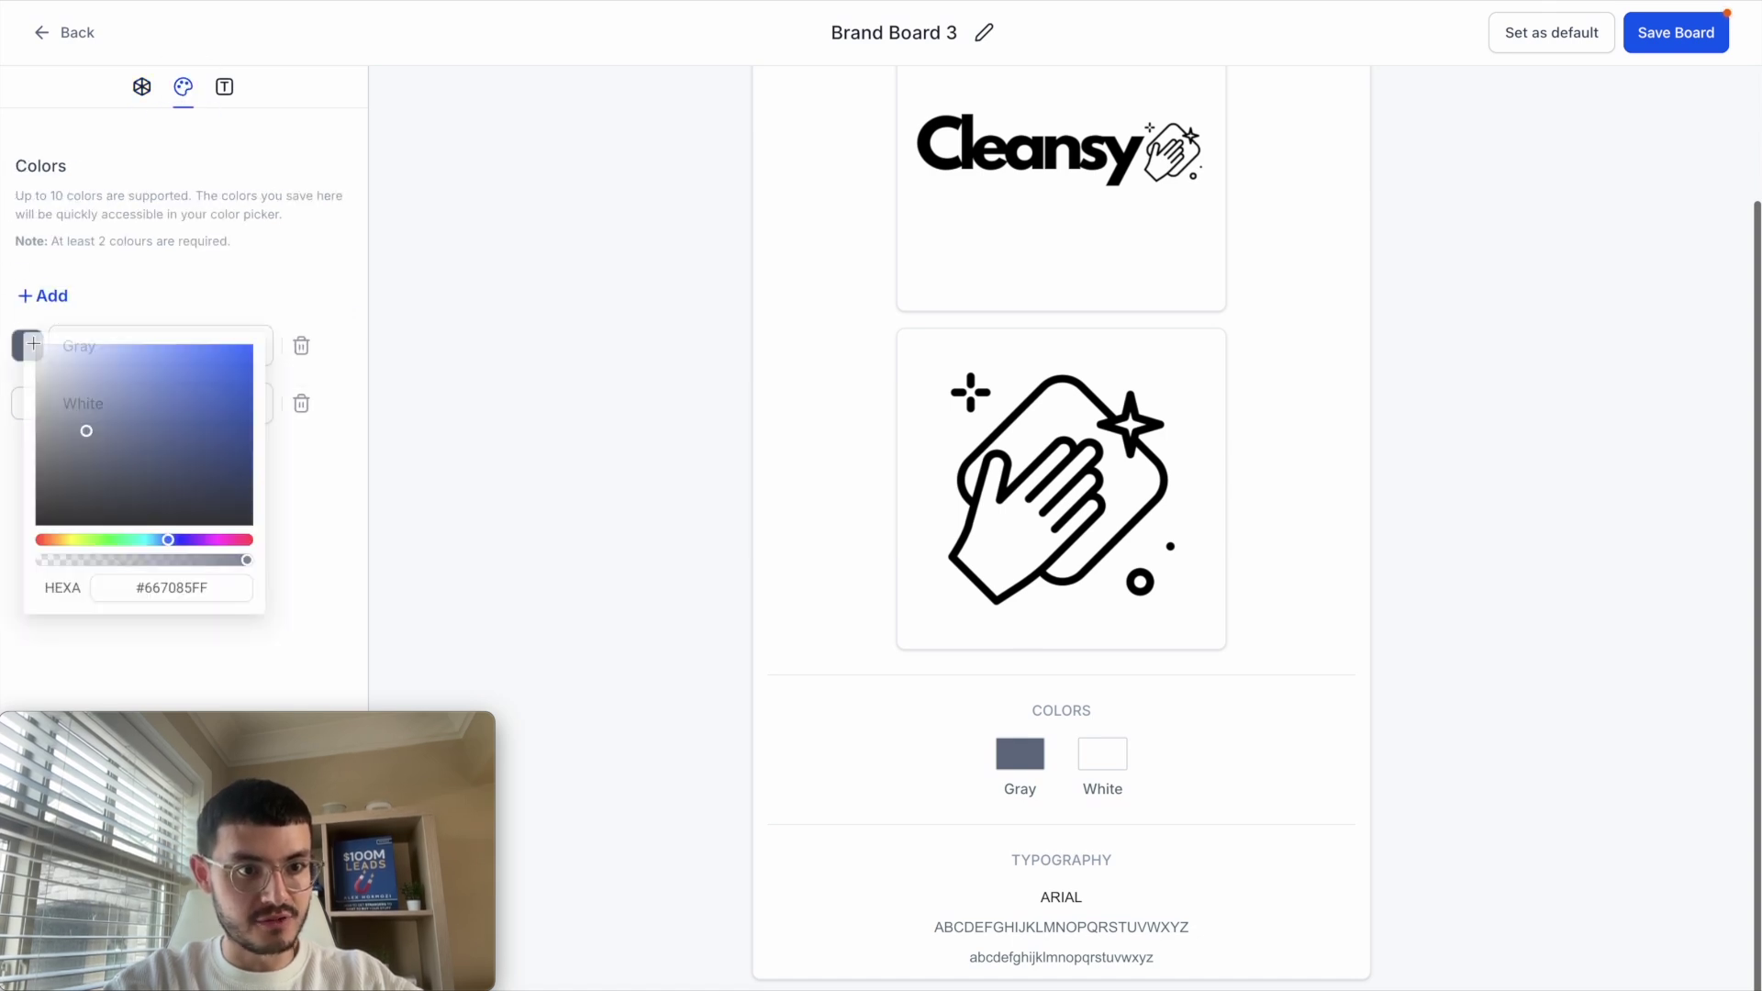
double_click(160, 596)
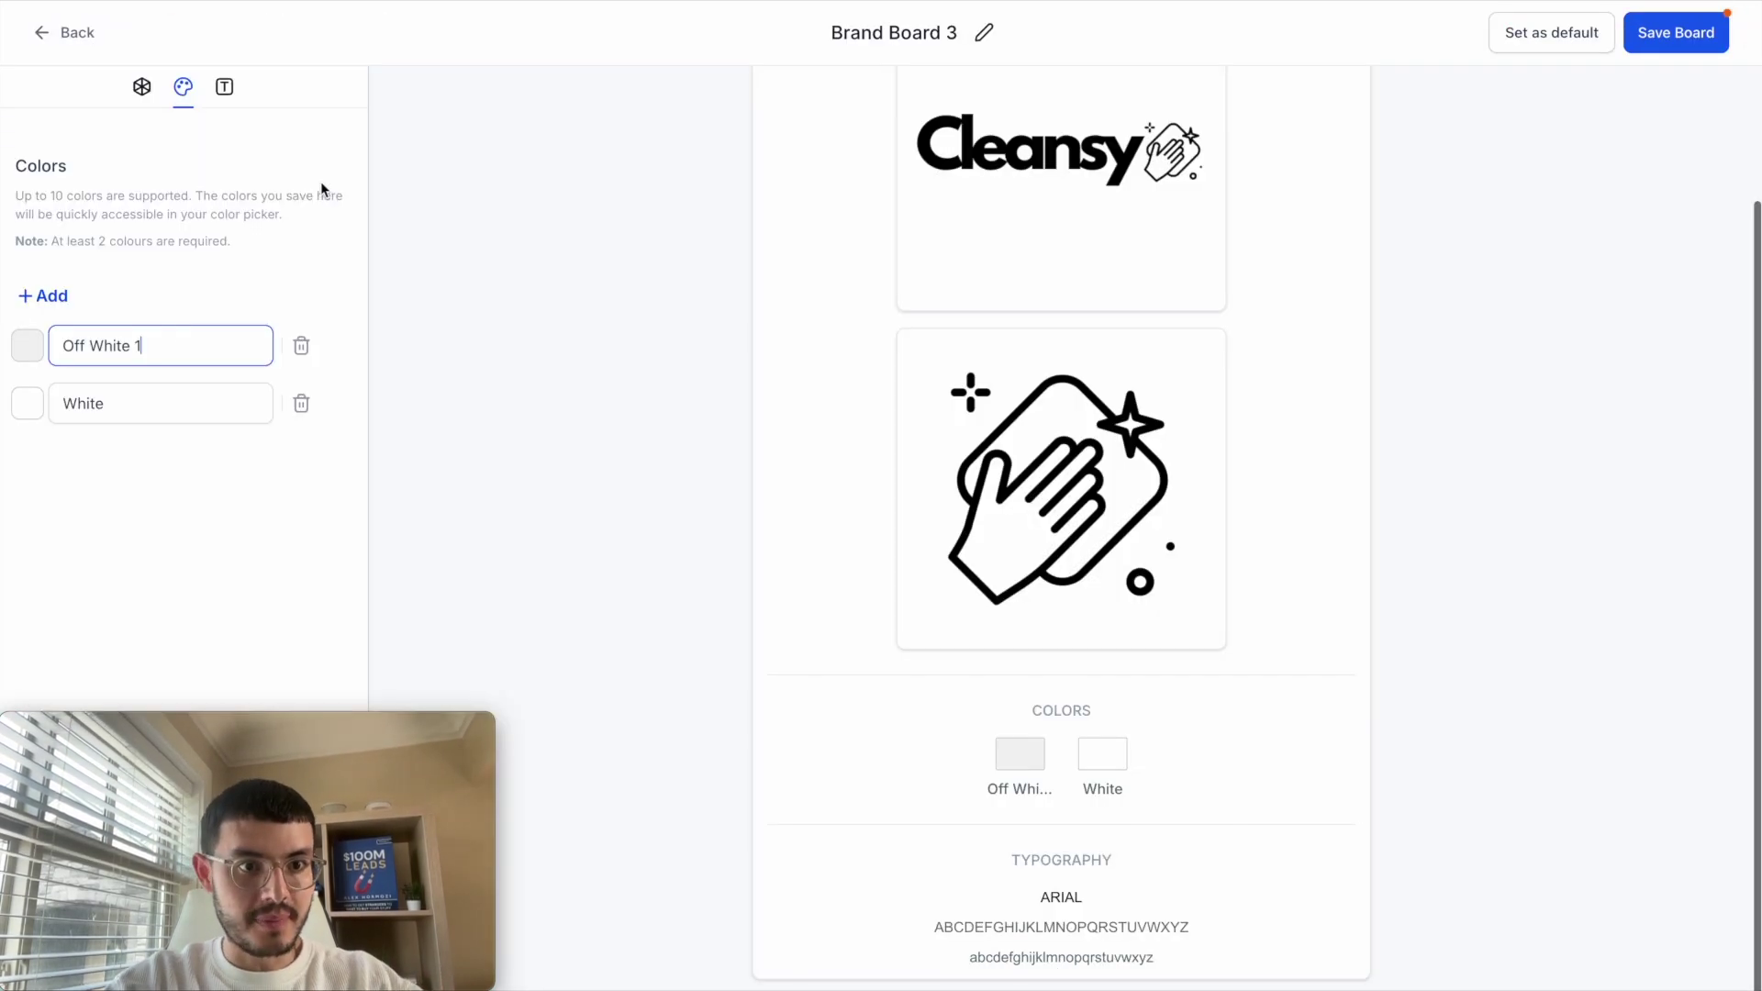
click(142, 403)
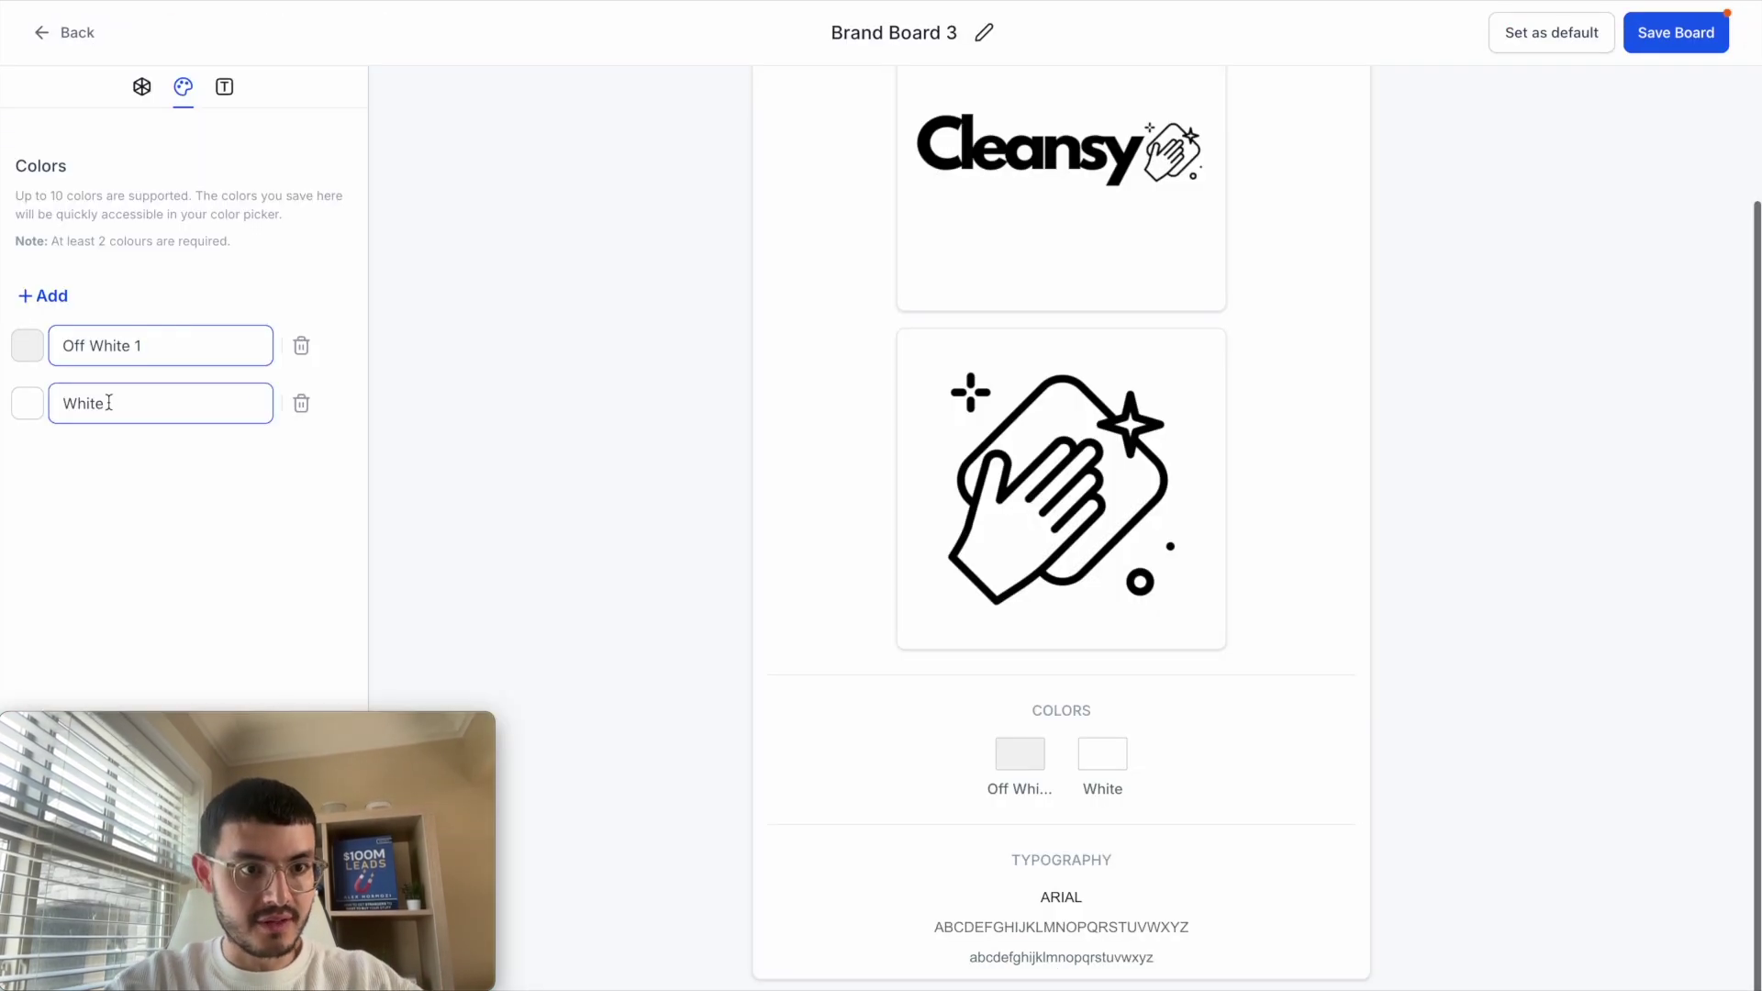
click(28, 403)
click(170, 642)
key(ctrl+a)
text(#5EB0F8)
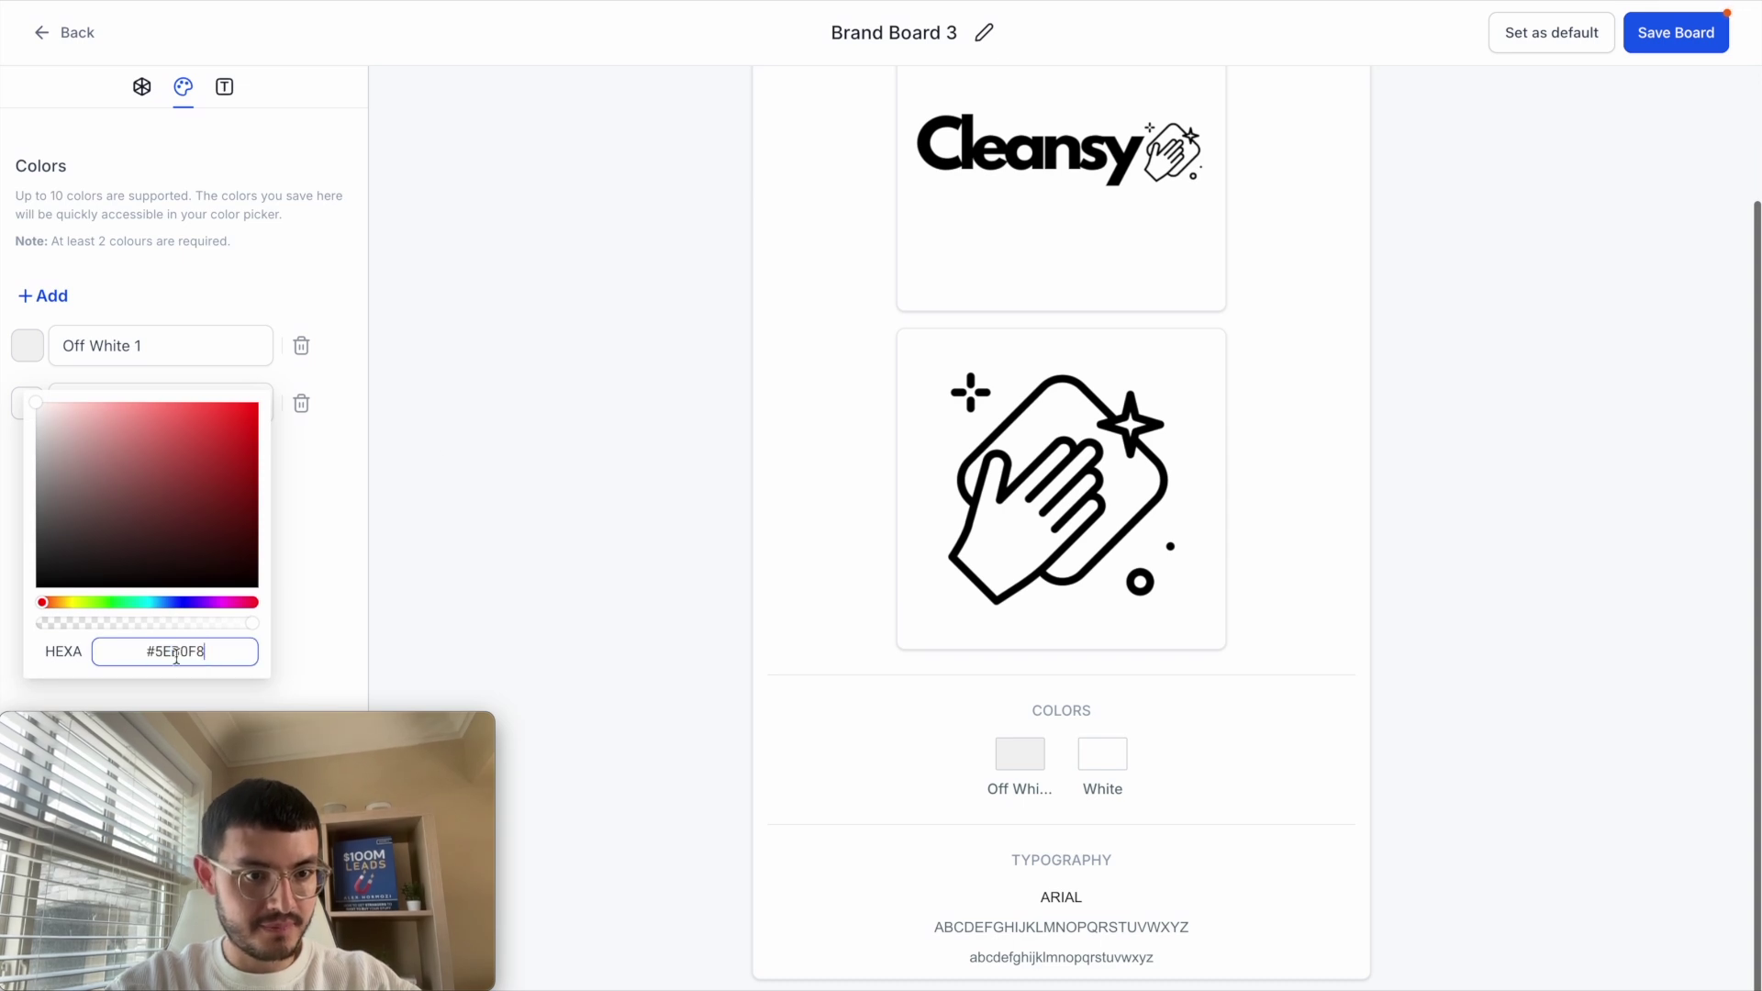
key(Return)
Rename the second colour to Blue and add a third colour named Grey.
click(169, 408)
double_click(169, 408)
text(Blue)
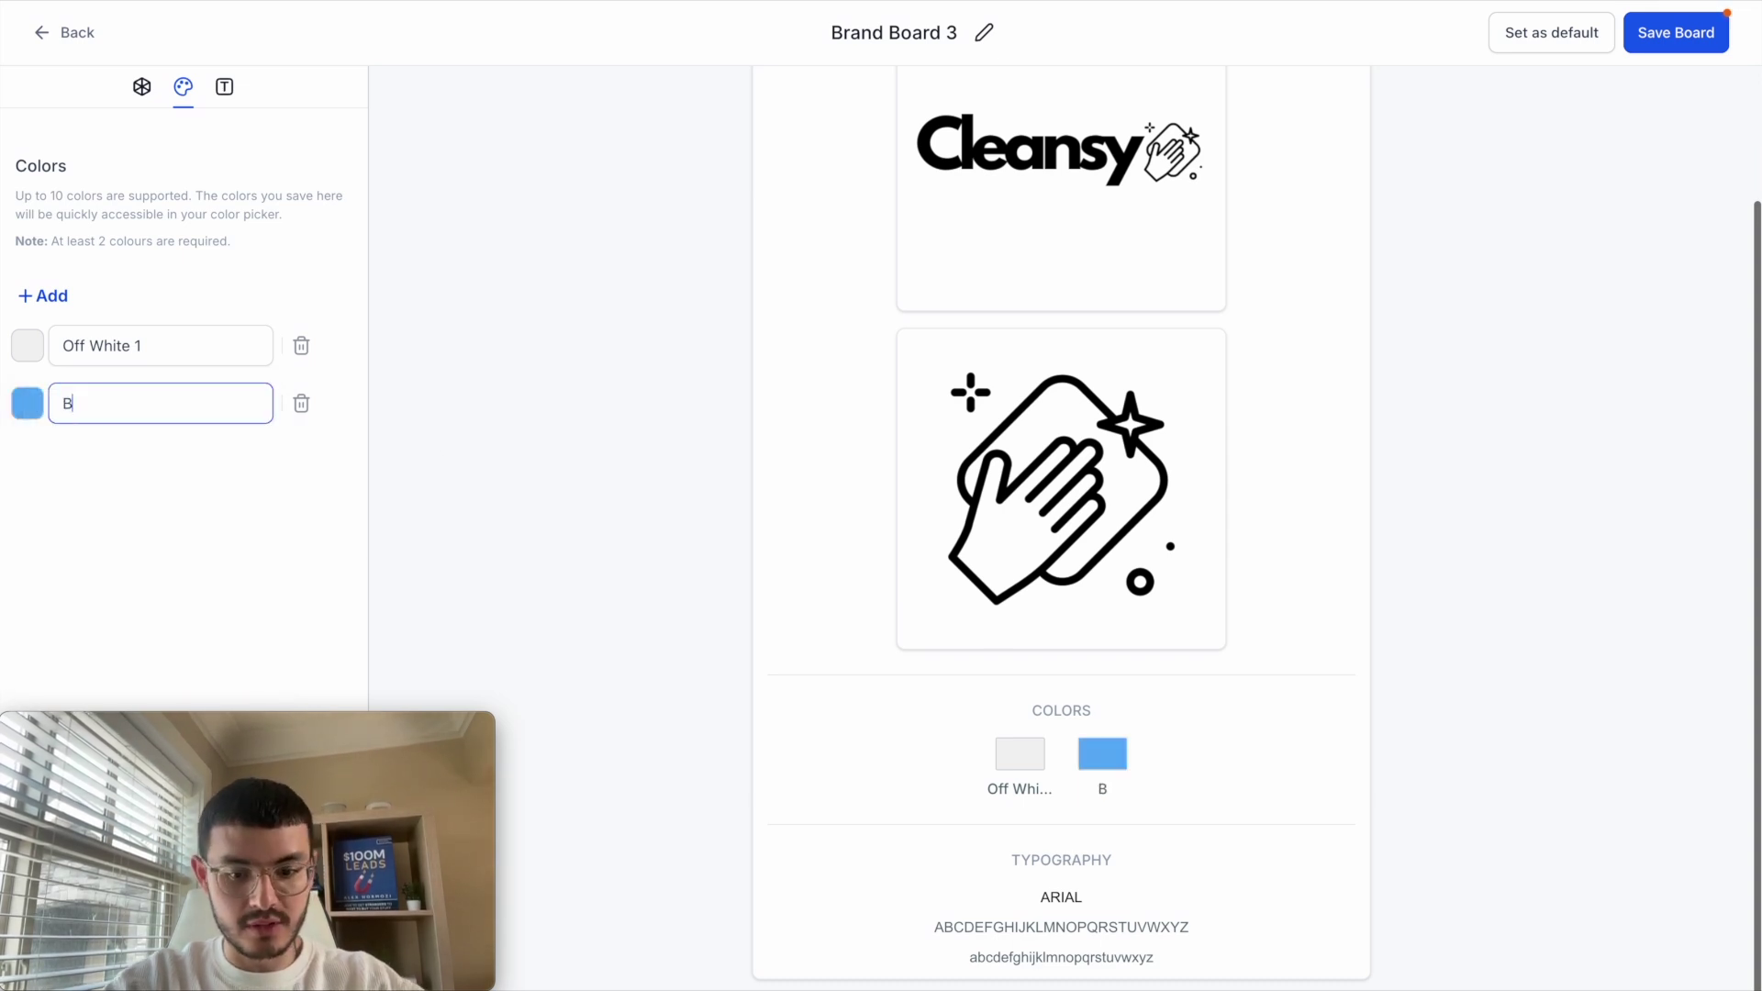
click(51, 301)
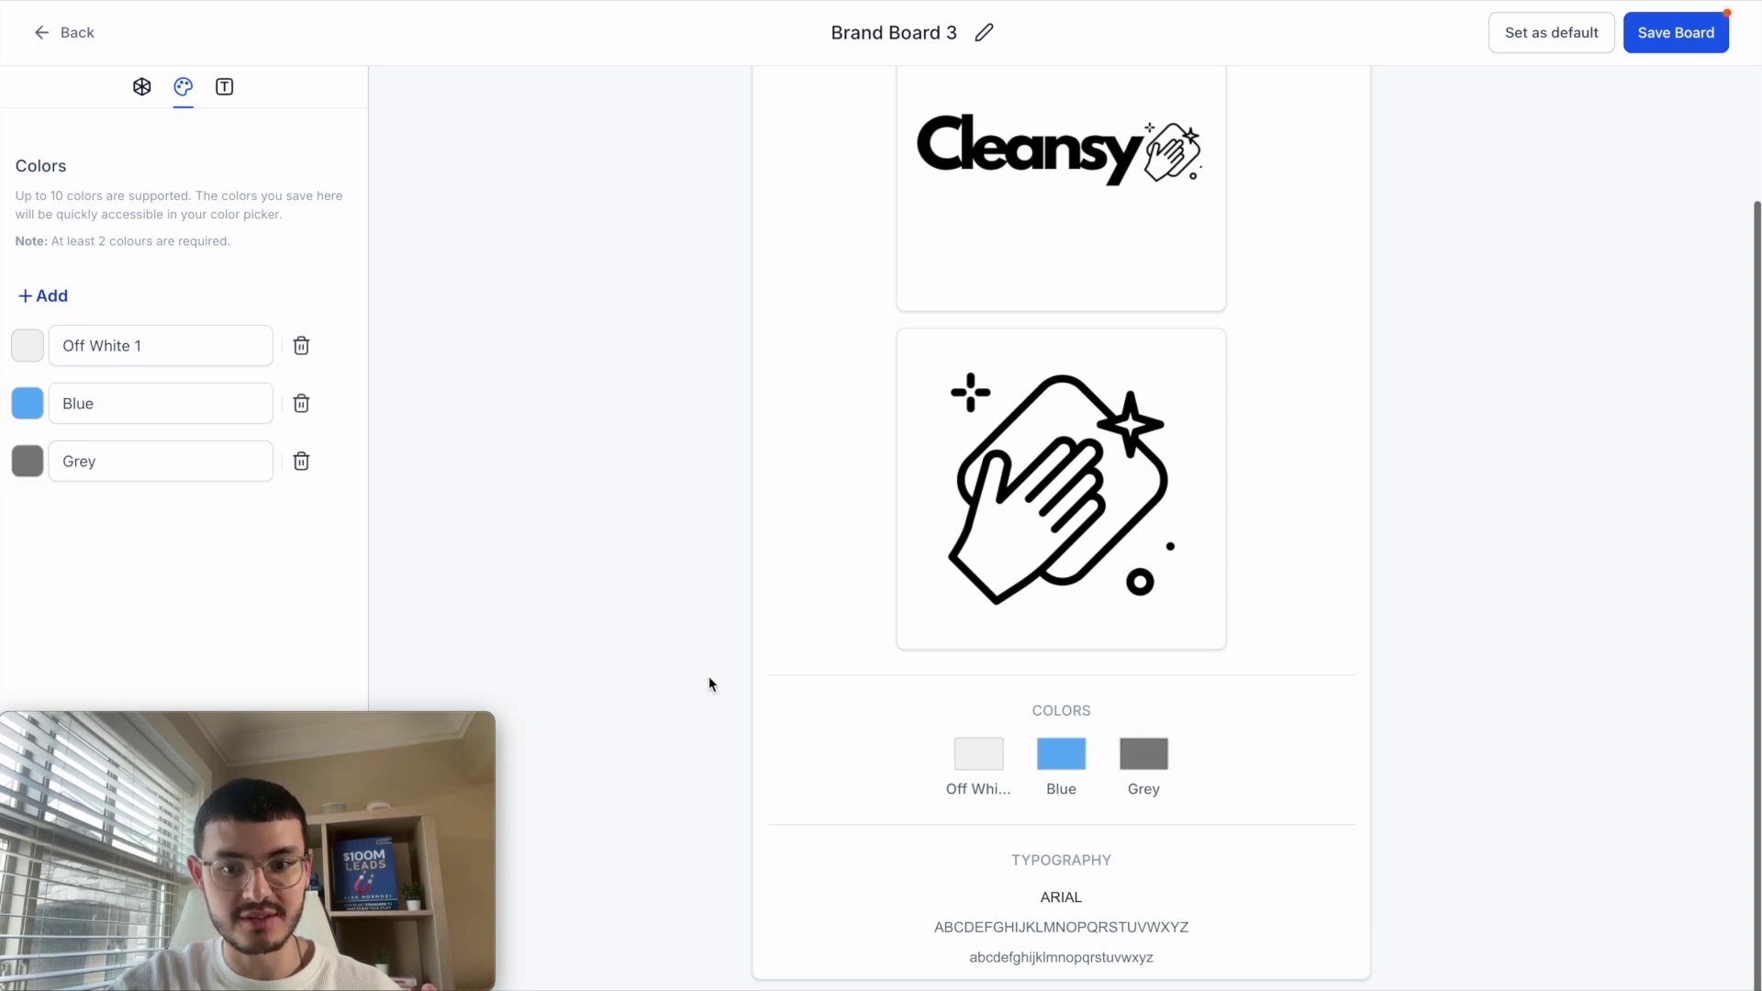
click(65, 469)
click(979, 695)
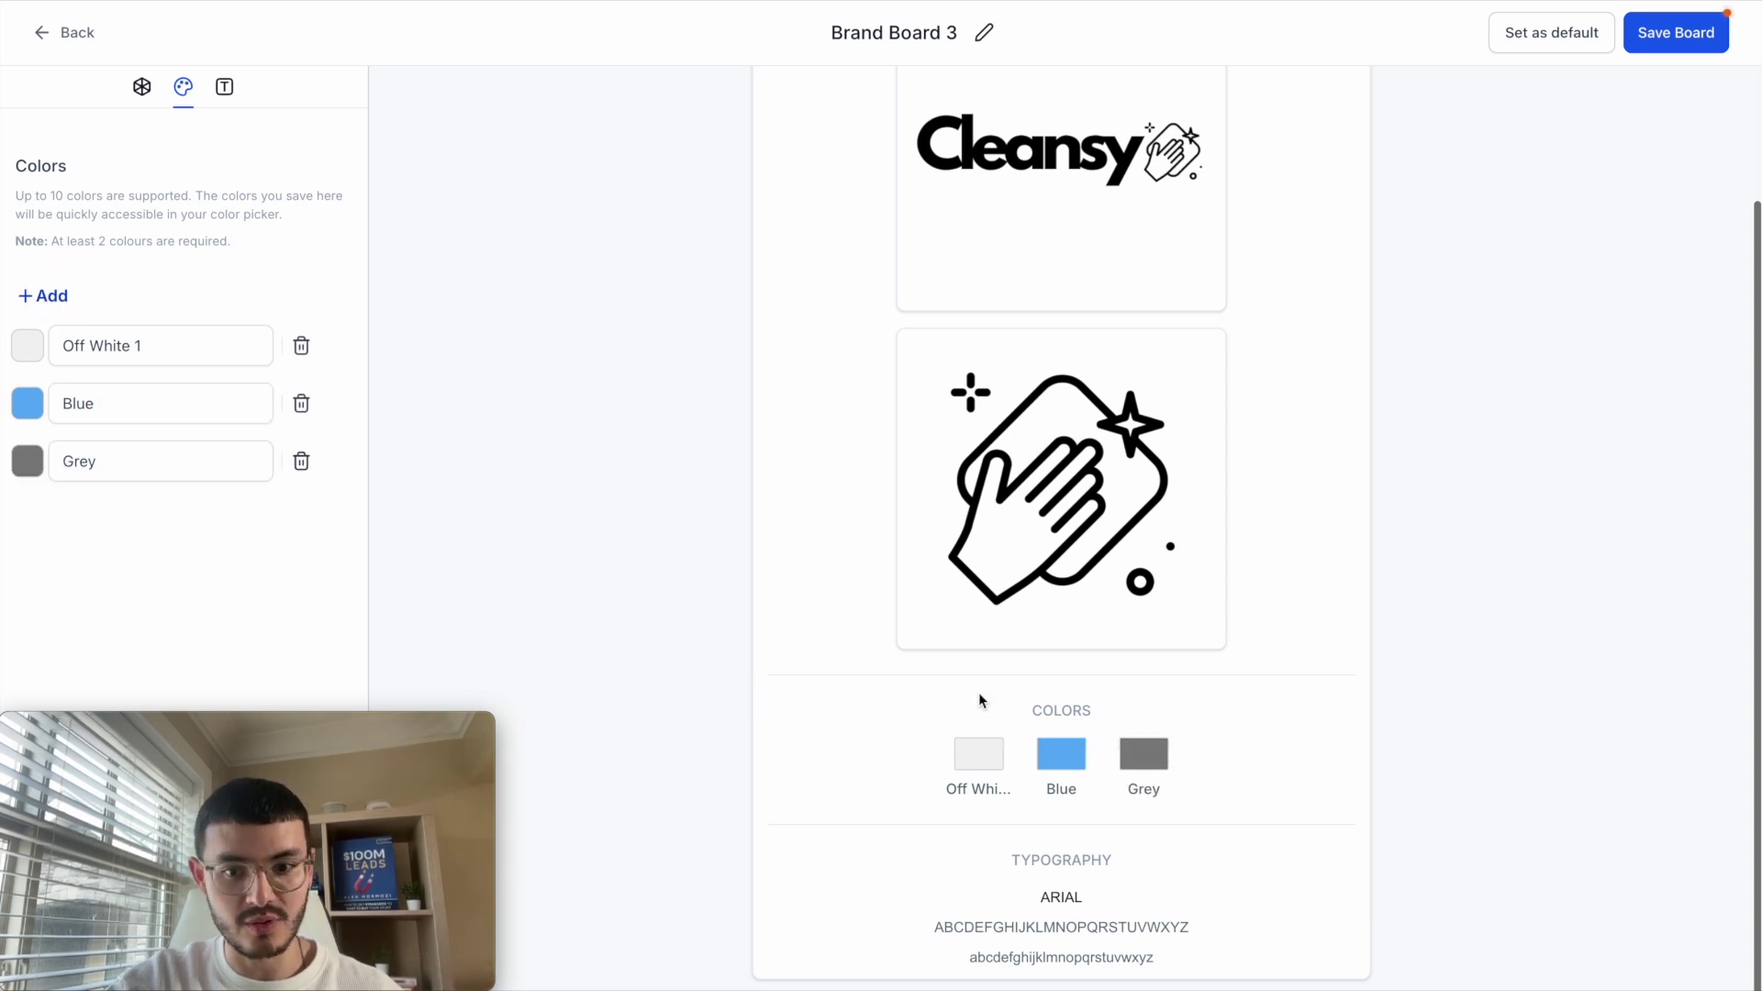
Set Font 1 to Montserrat and Font 2 to Inter, save Brand Board 3 and make it default.
click(226, 88)
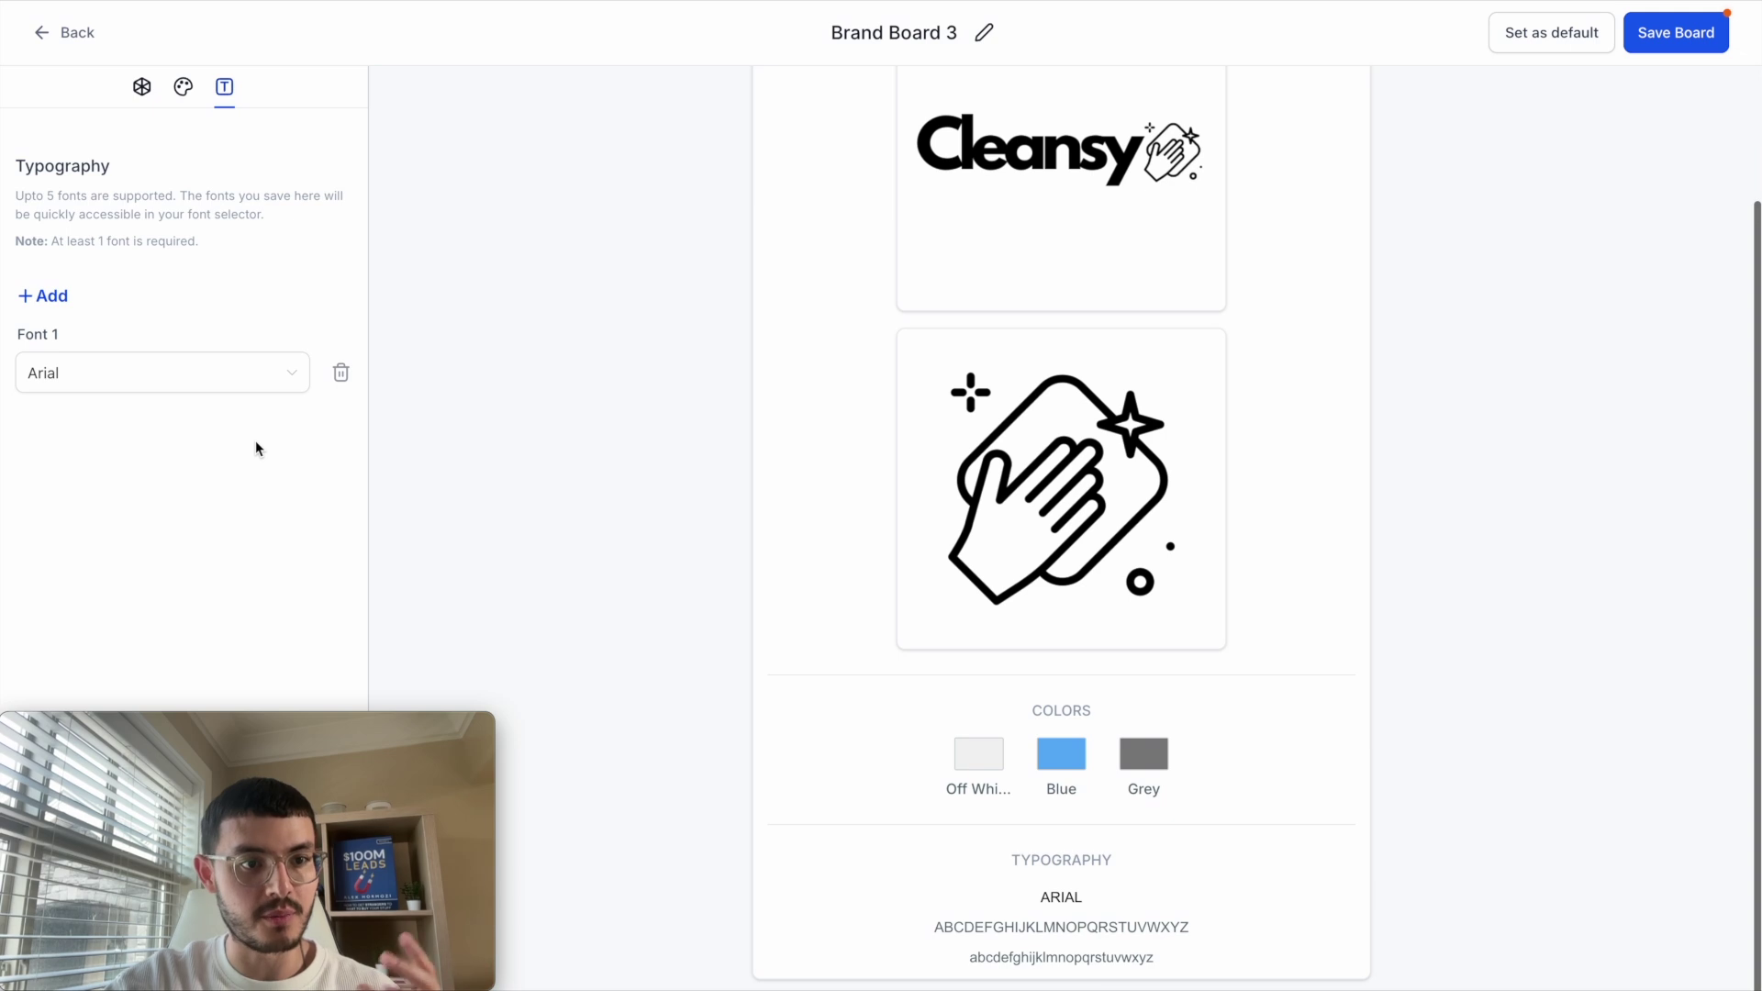
click(129, 389)
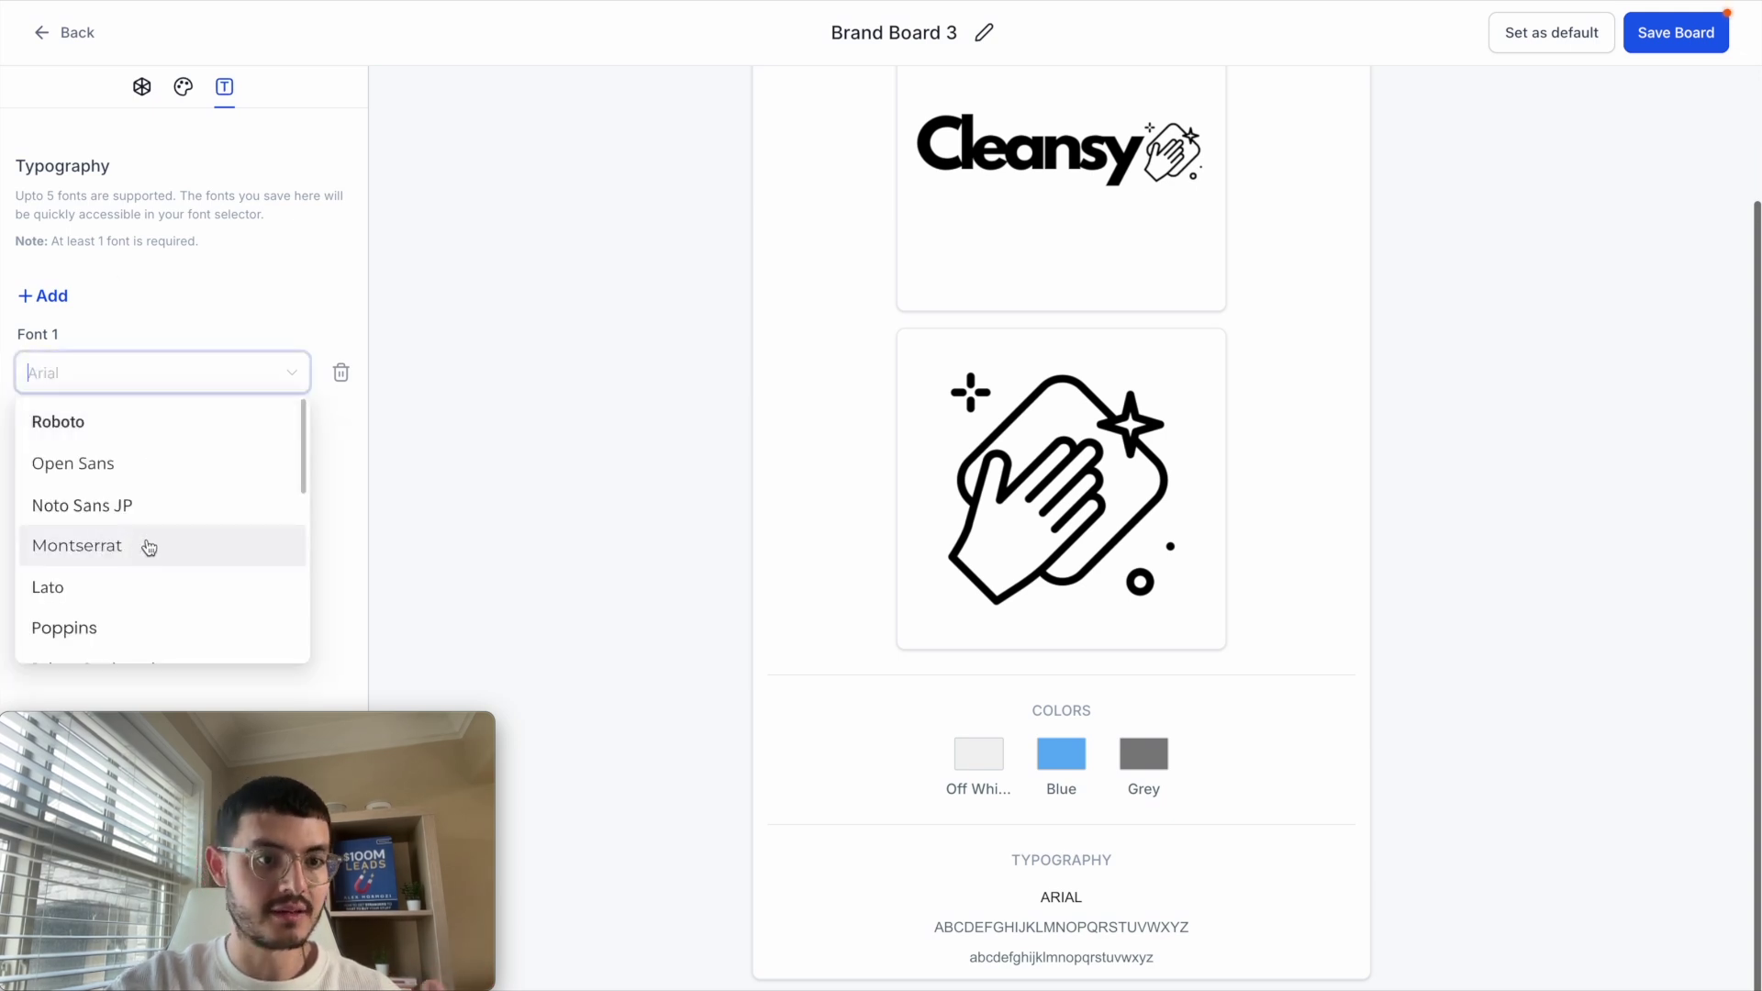
click(127, 556)
click(46, 297)
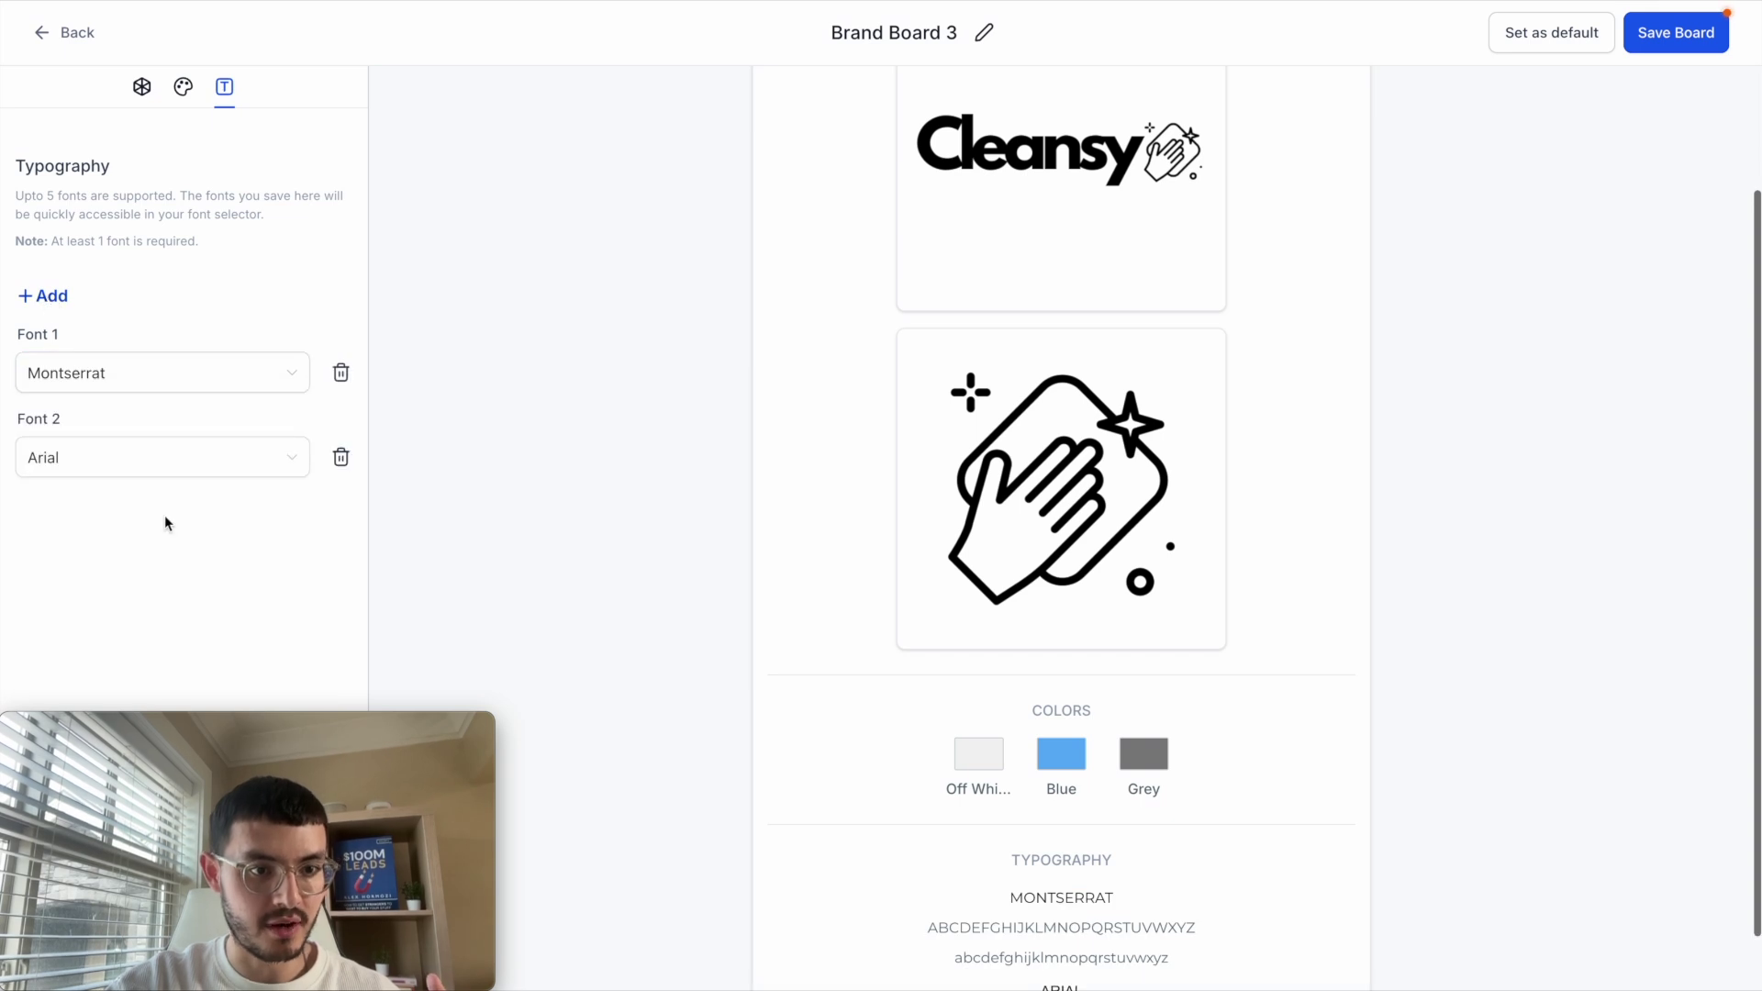
click(129, 456)
scroll(92, 605, down, 2)
click(51, 657)
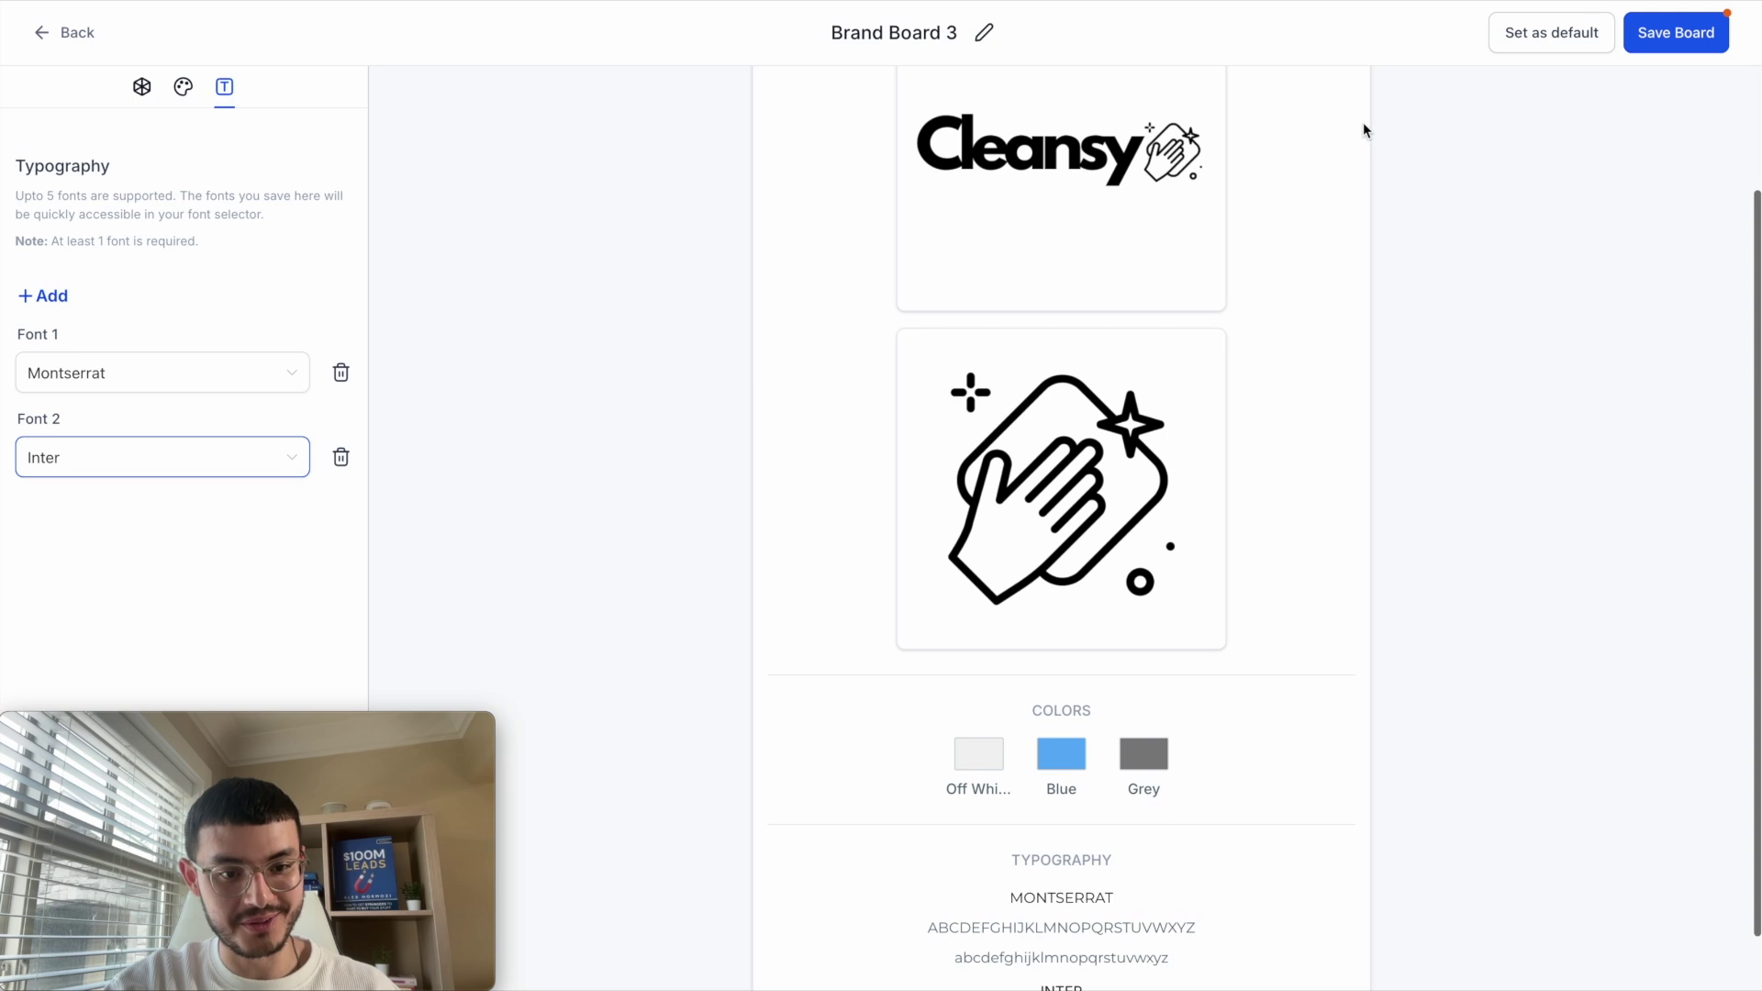
click(1689, 36)
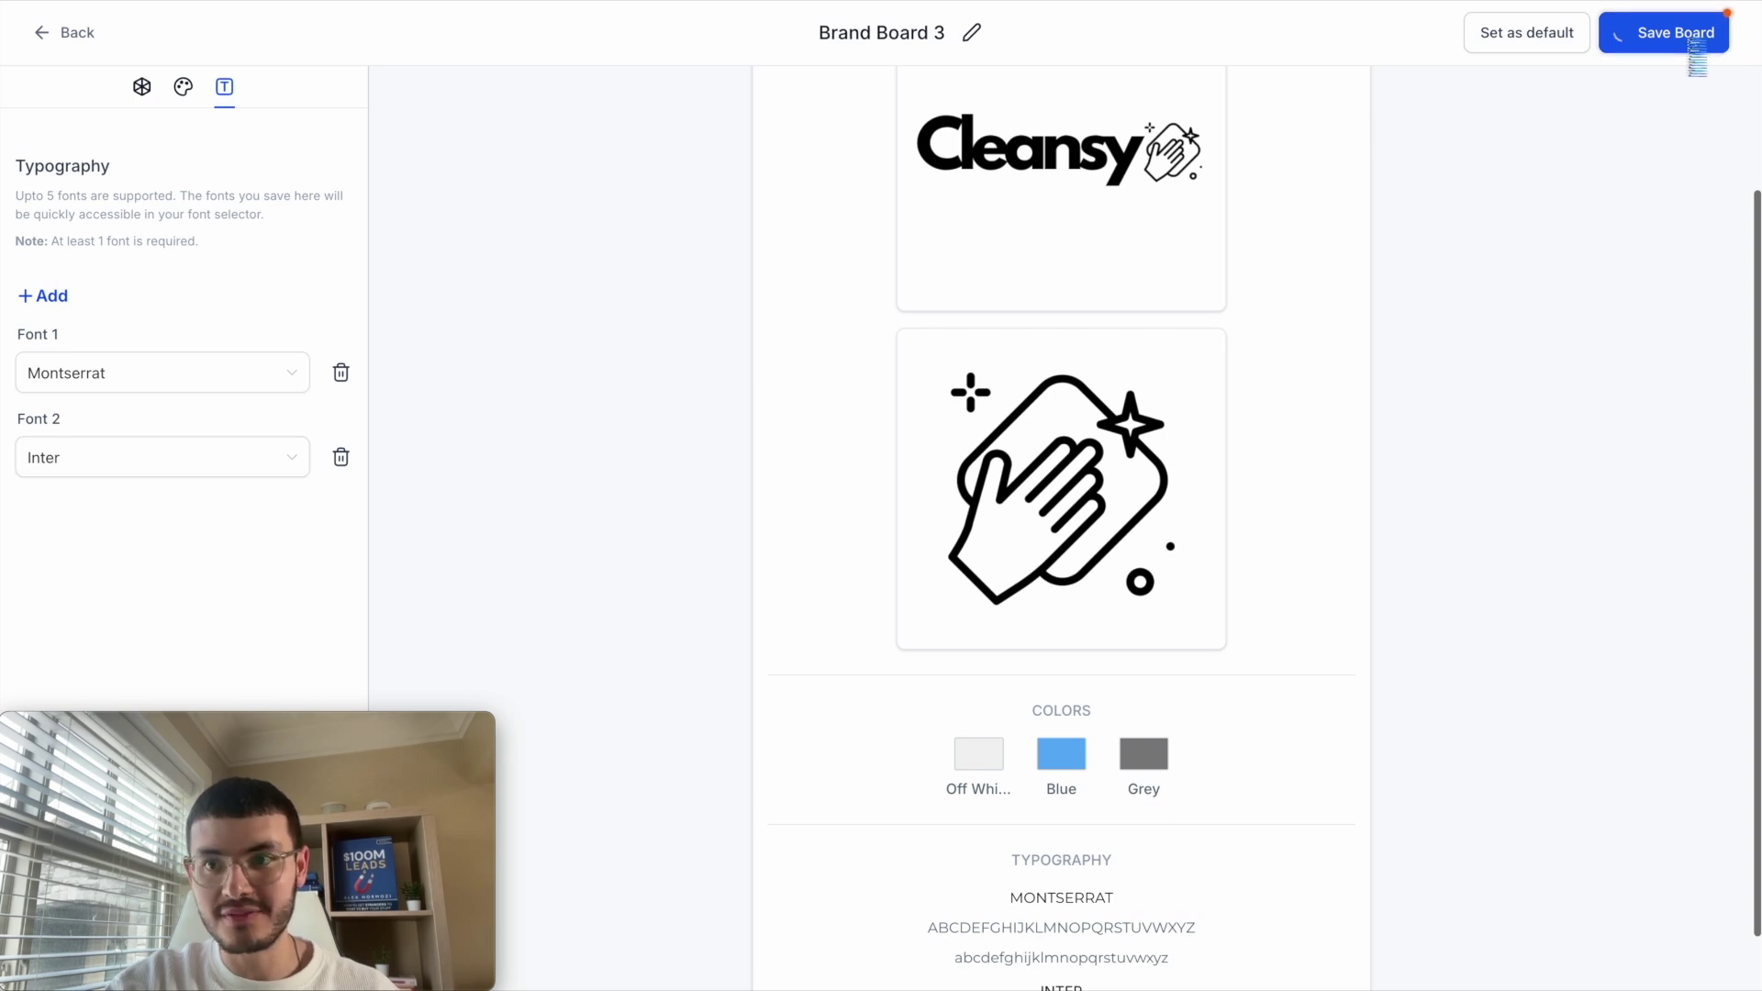
click(1536, 41)
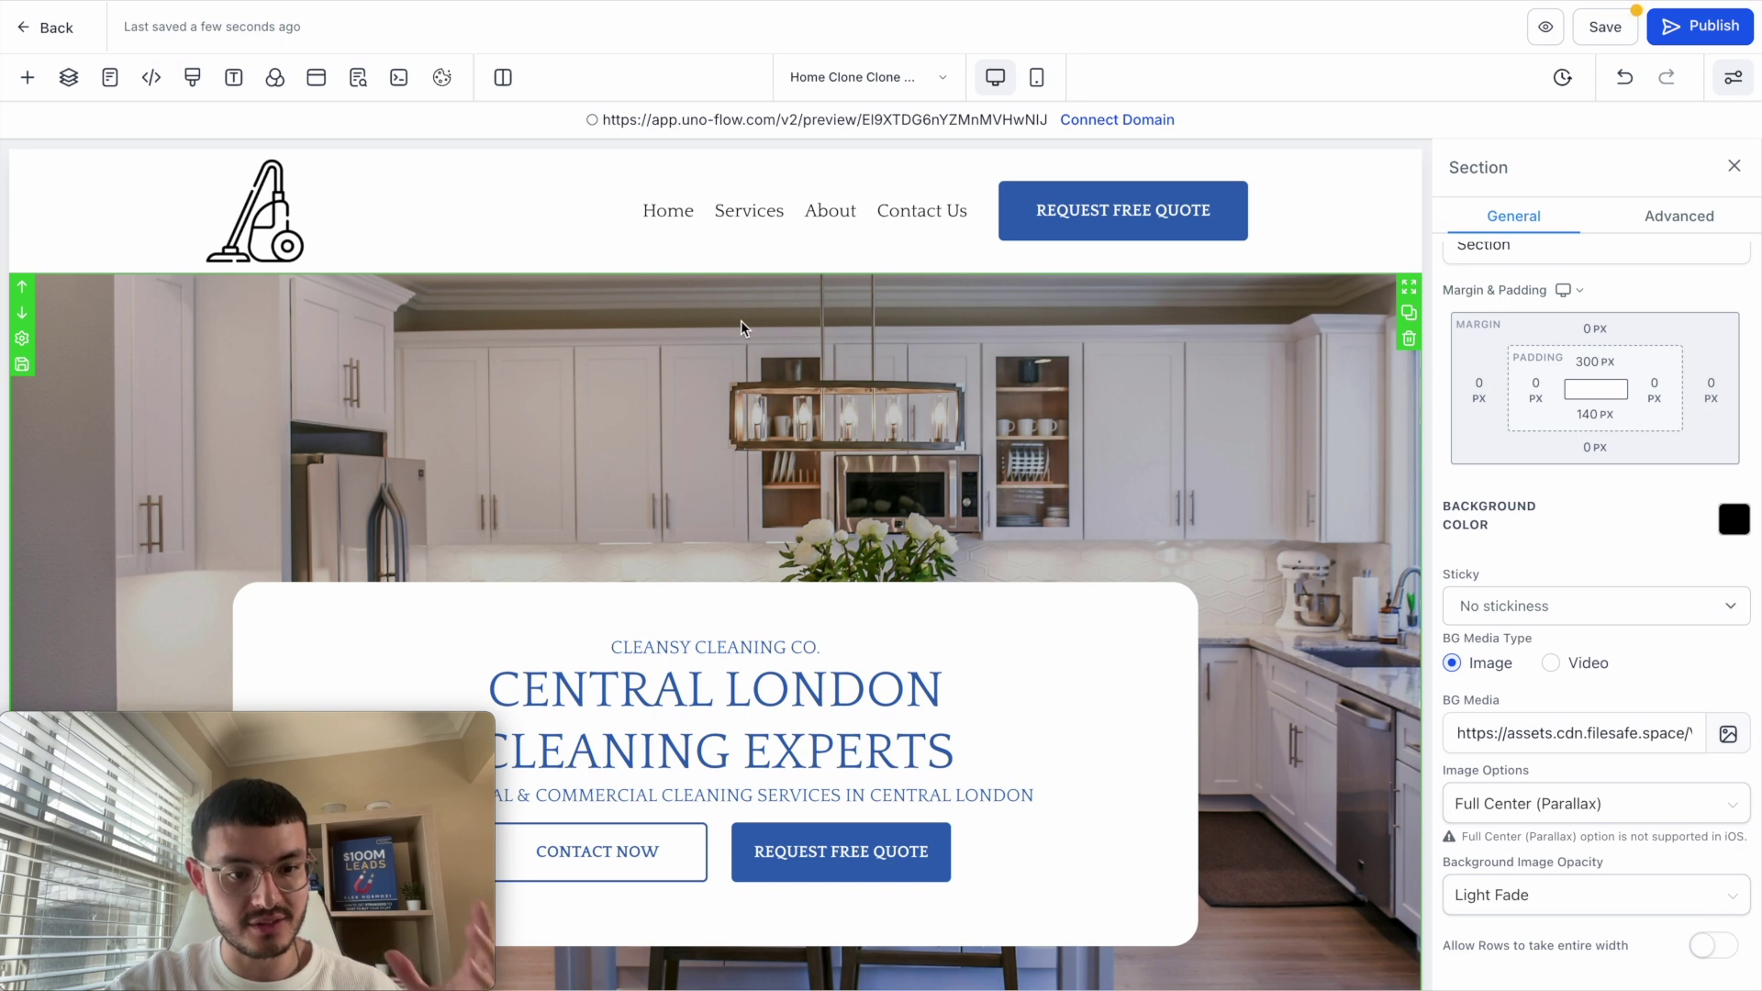
Select the home page header's Navigation Menu element to show its settings.
click(264, 217)
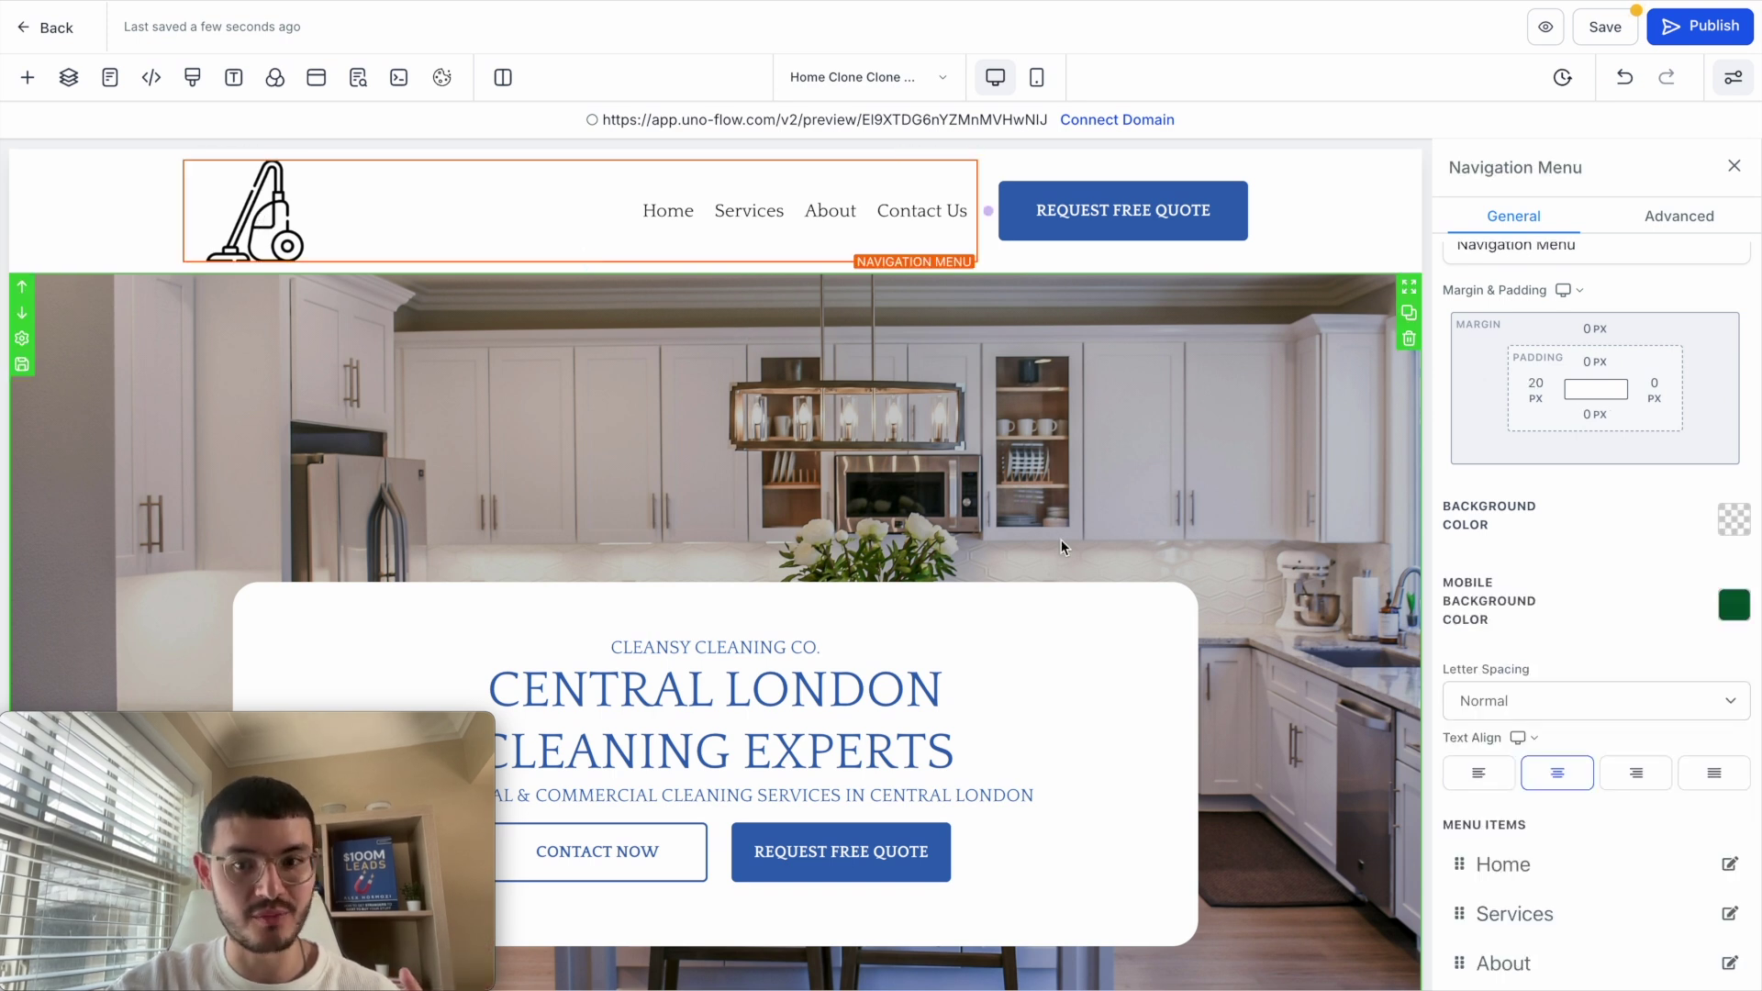
scroll(1661, 640, up, 1)
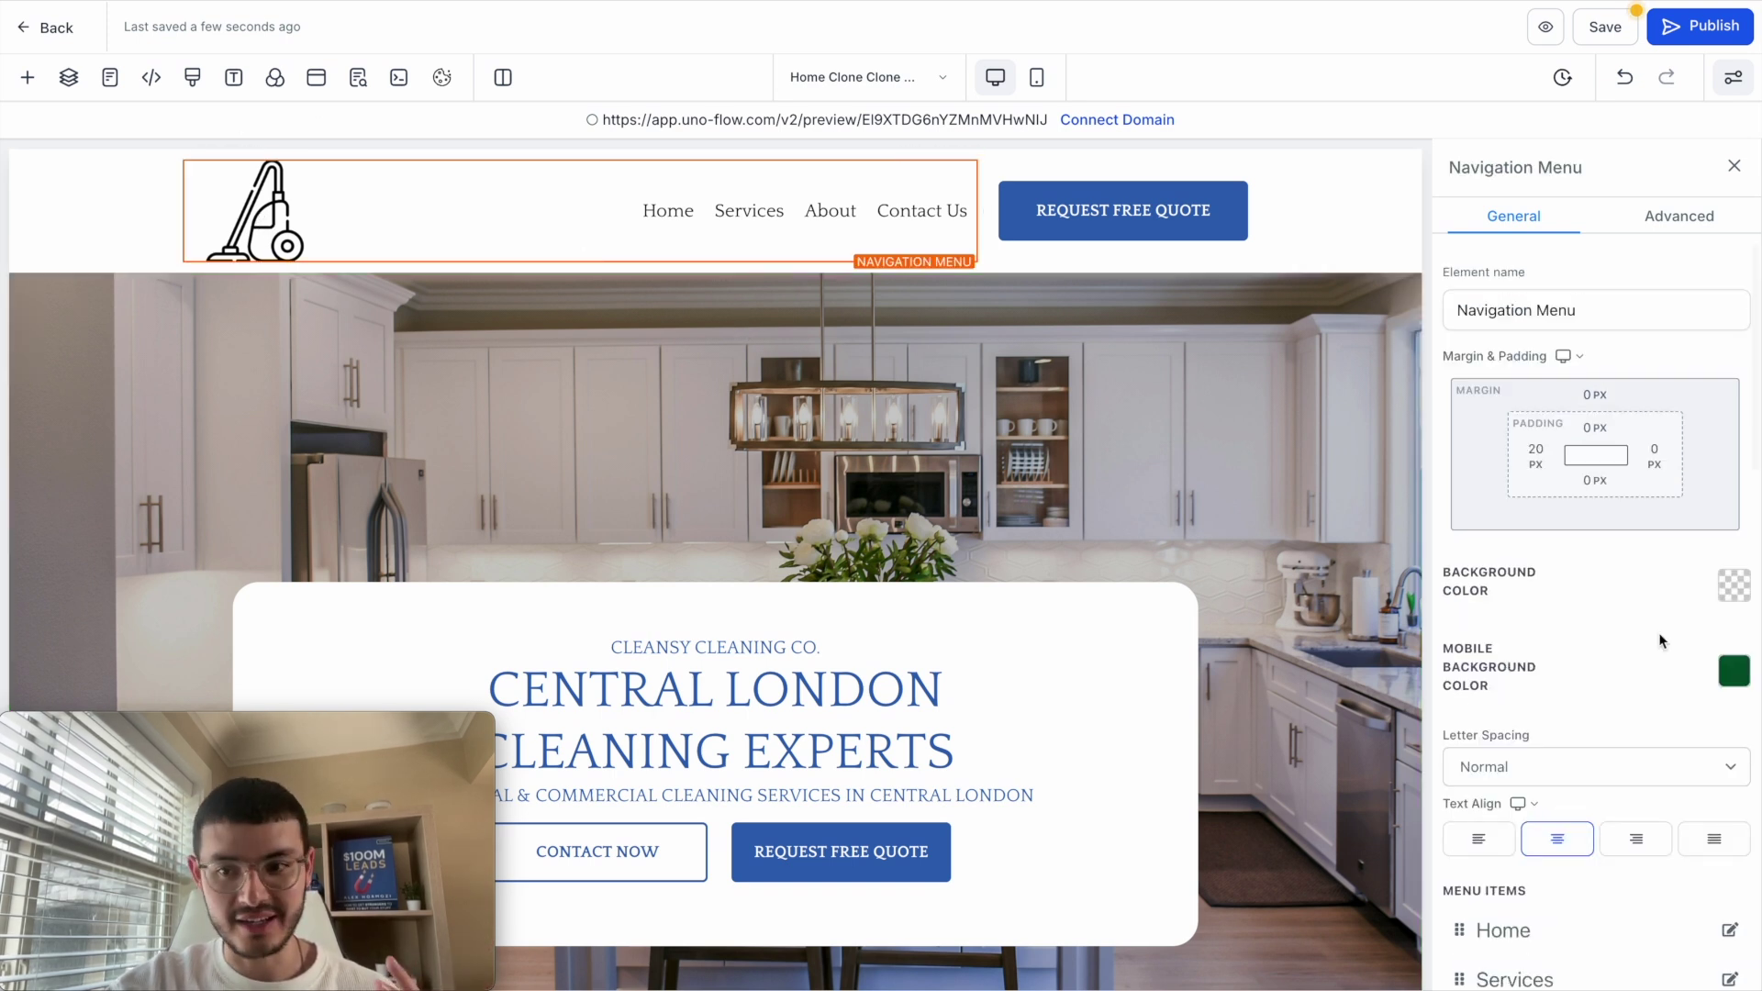
scroll(1662, 639, down, 8)
Replace the header logo with the Cleansy png from Brand Board 3, then select the Request Free Quote button.
click(1697, 465)
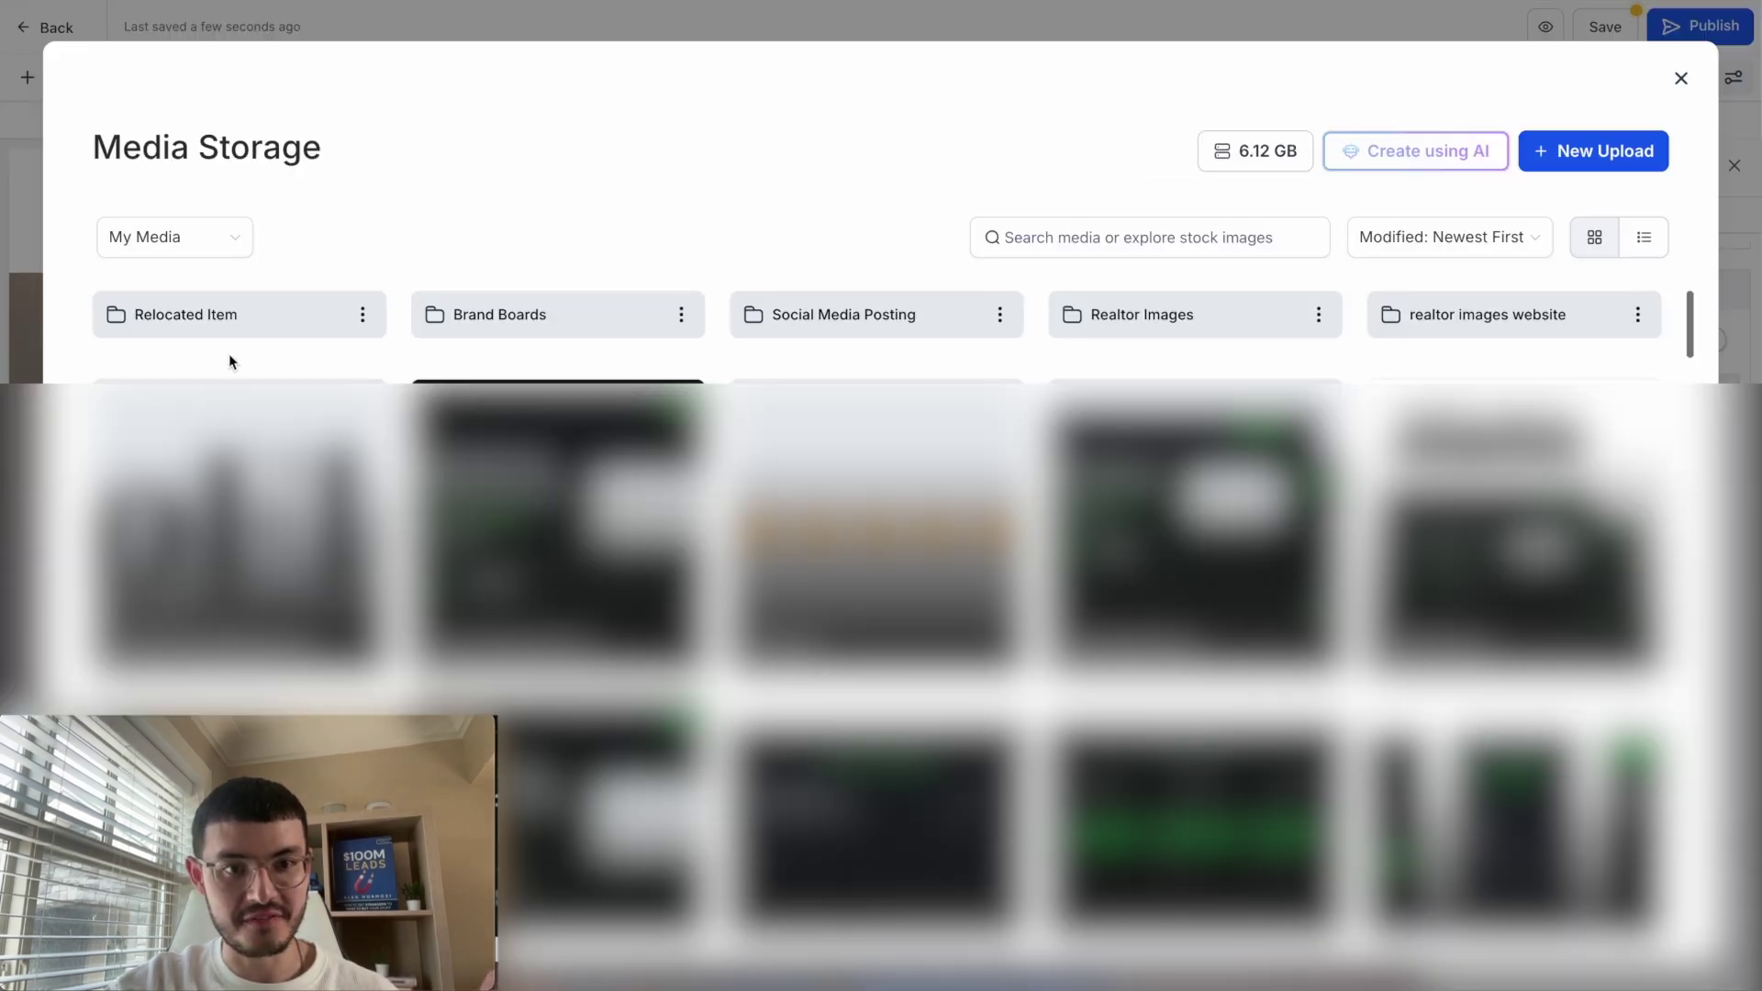
click(524, 317)
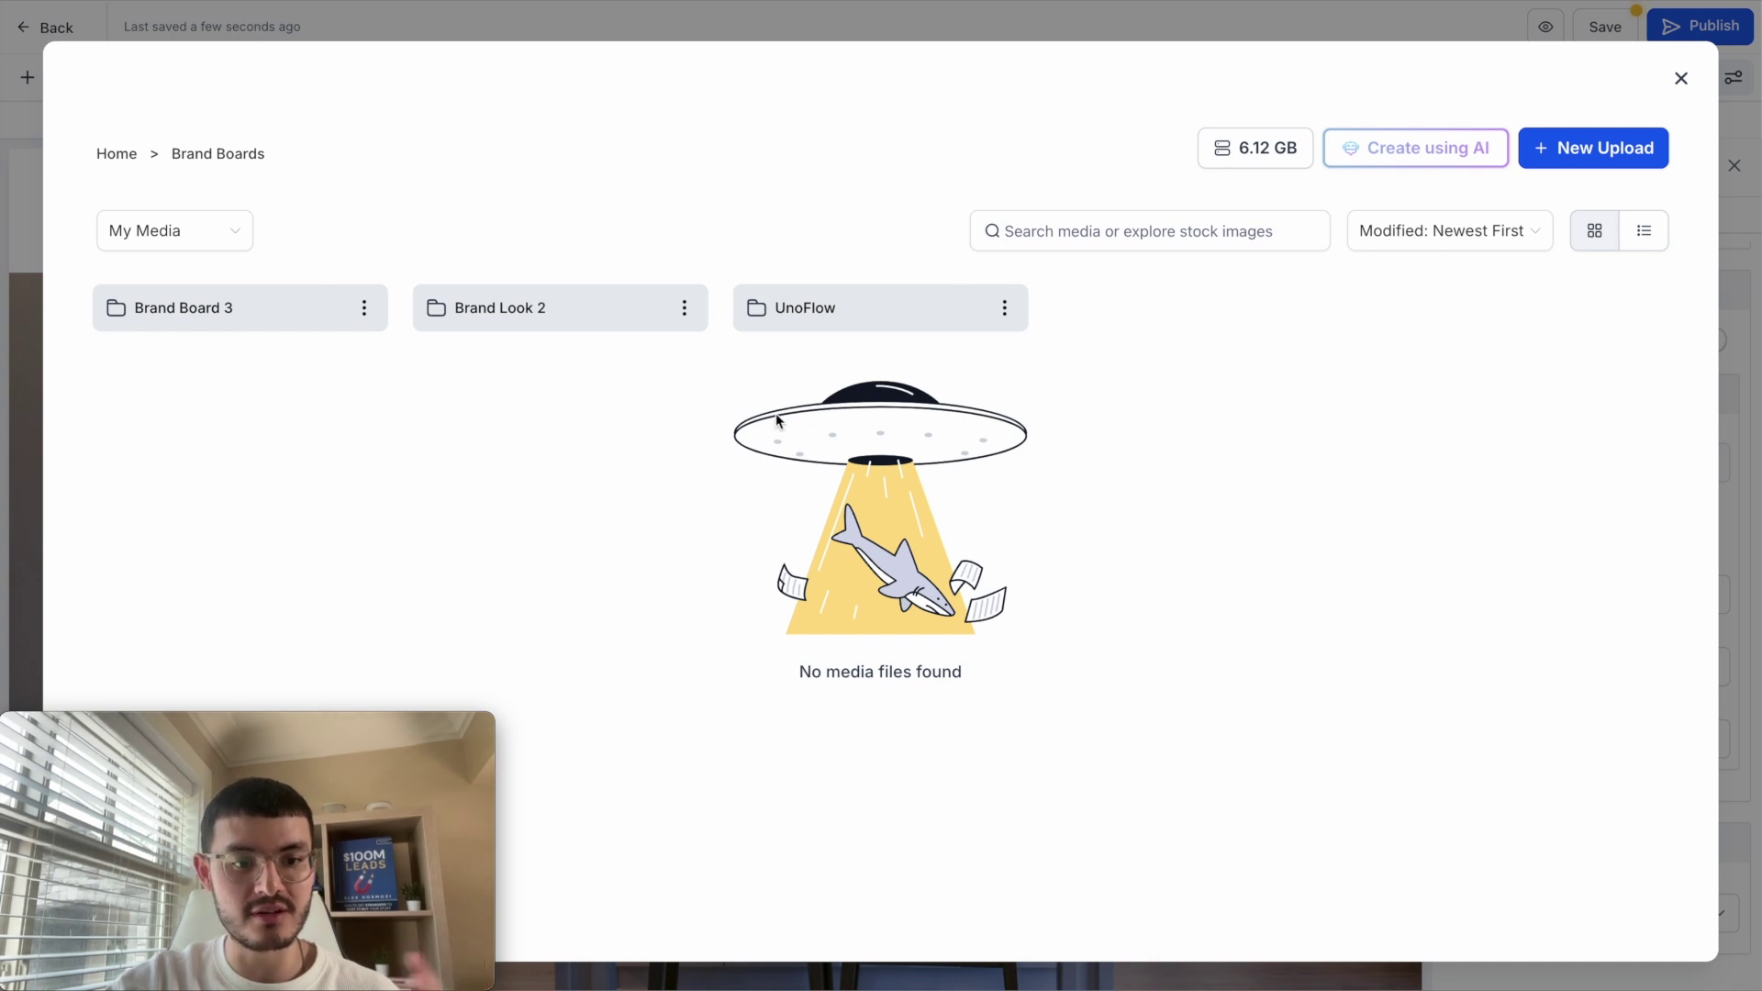
click(187, 316)
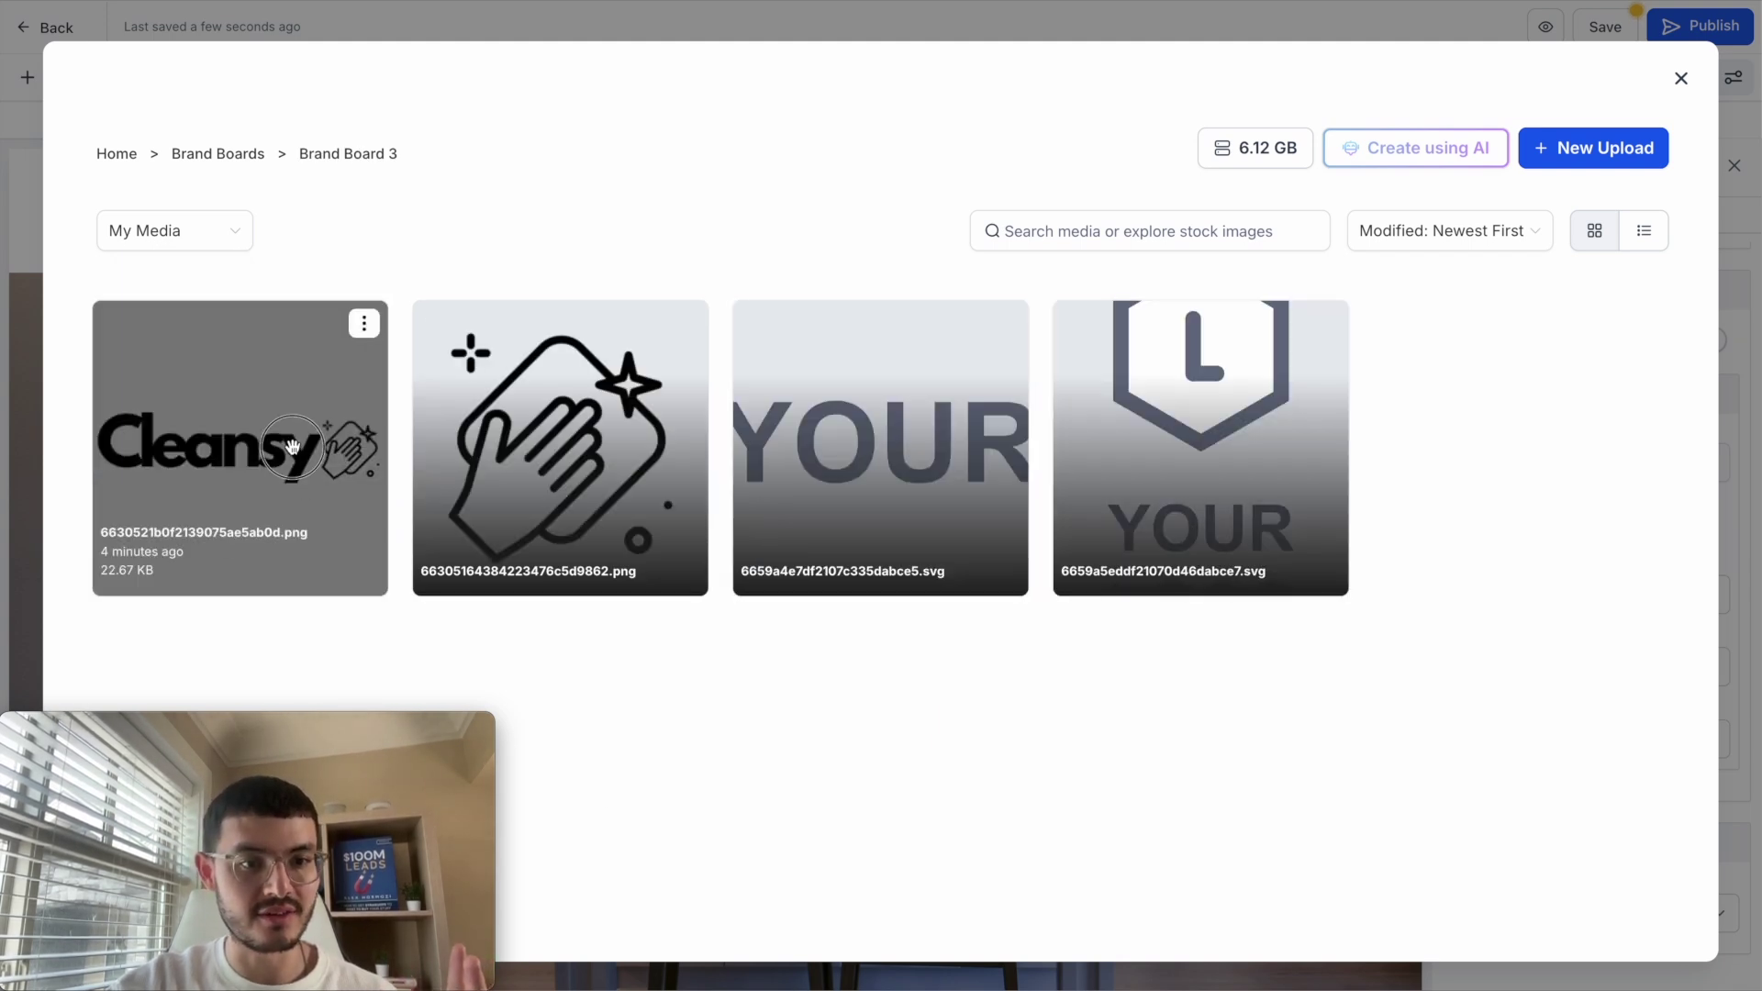
click(367, 417)
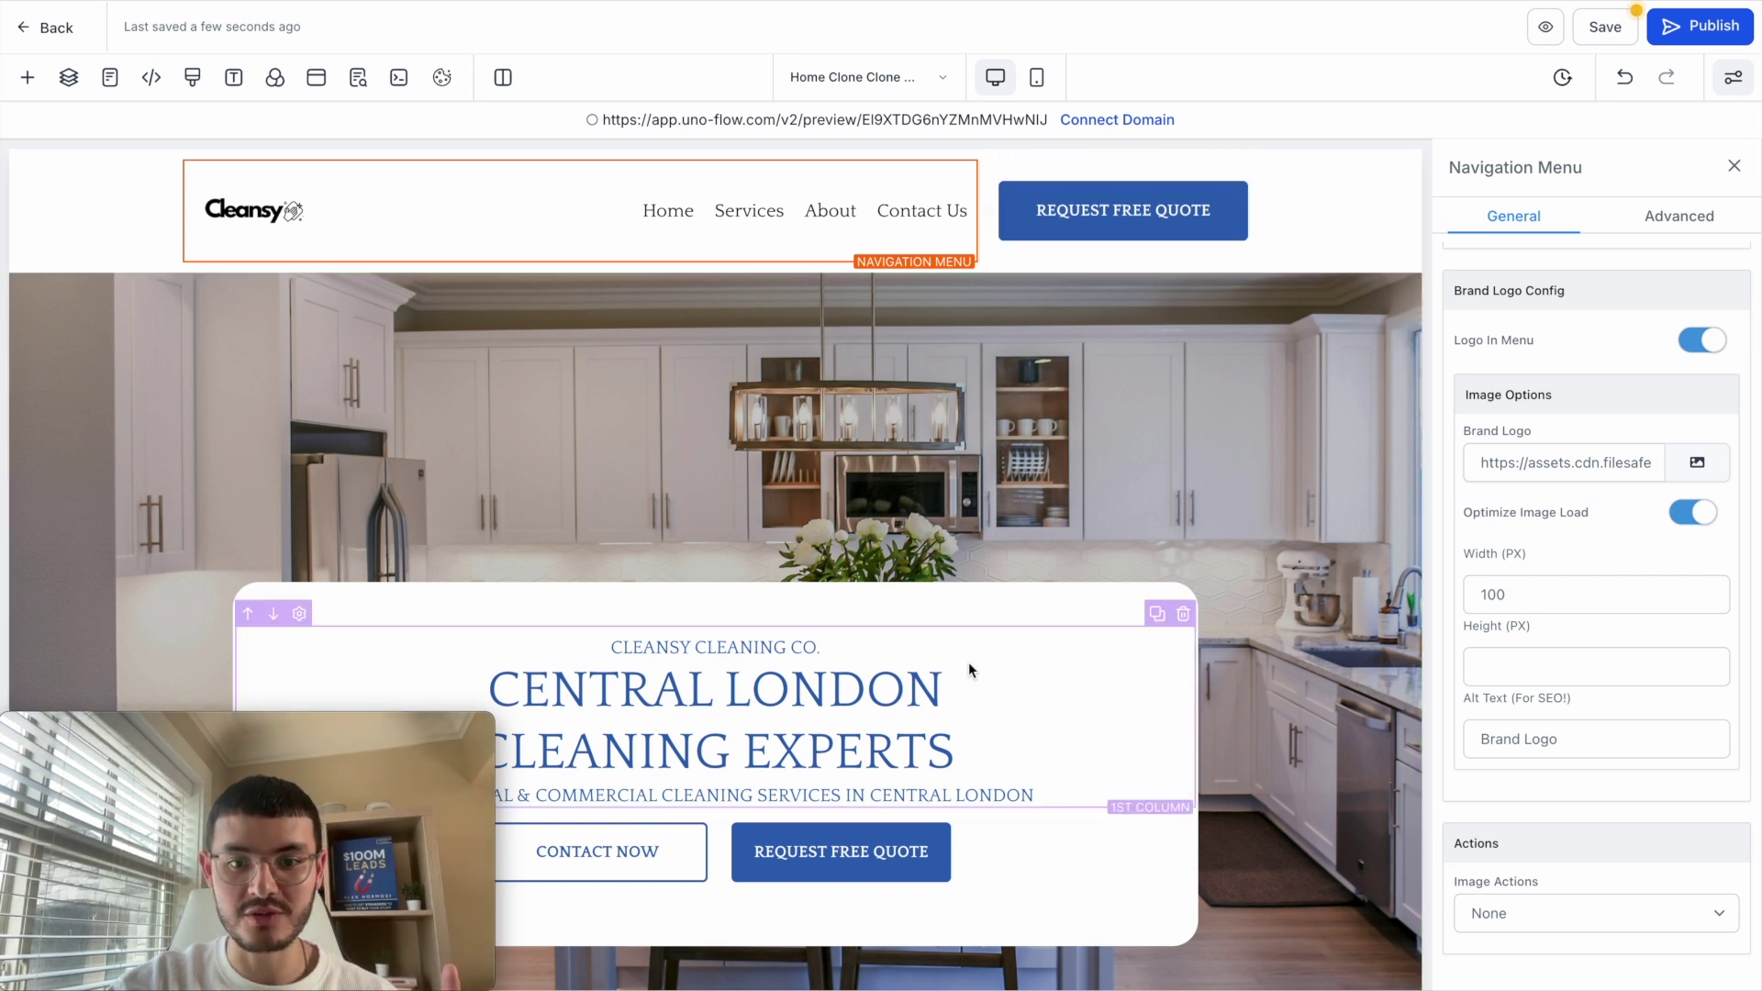
scroll(967, 662, down, 10)
scroll(967, 662, up, 10)
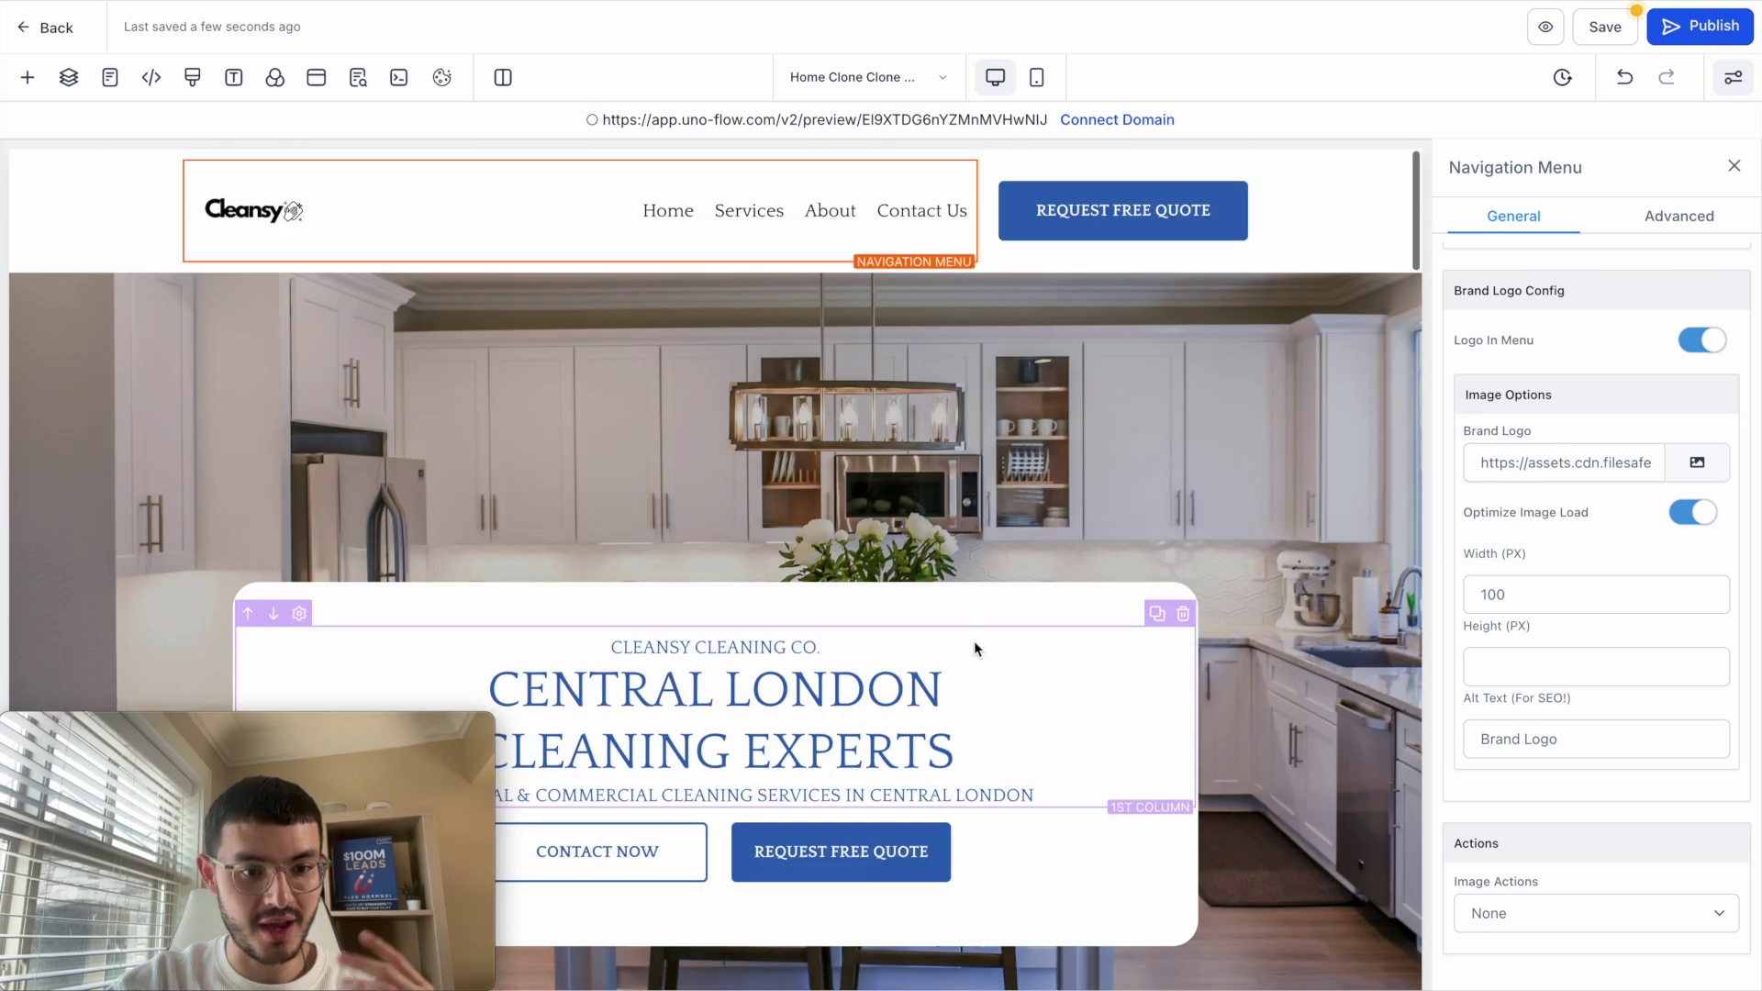
click(1231, 220)
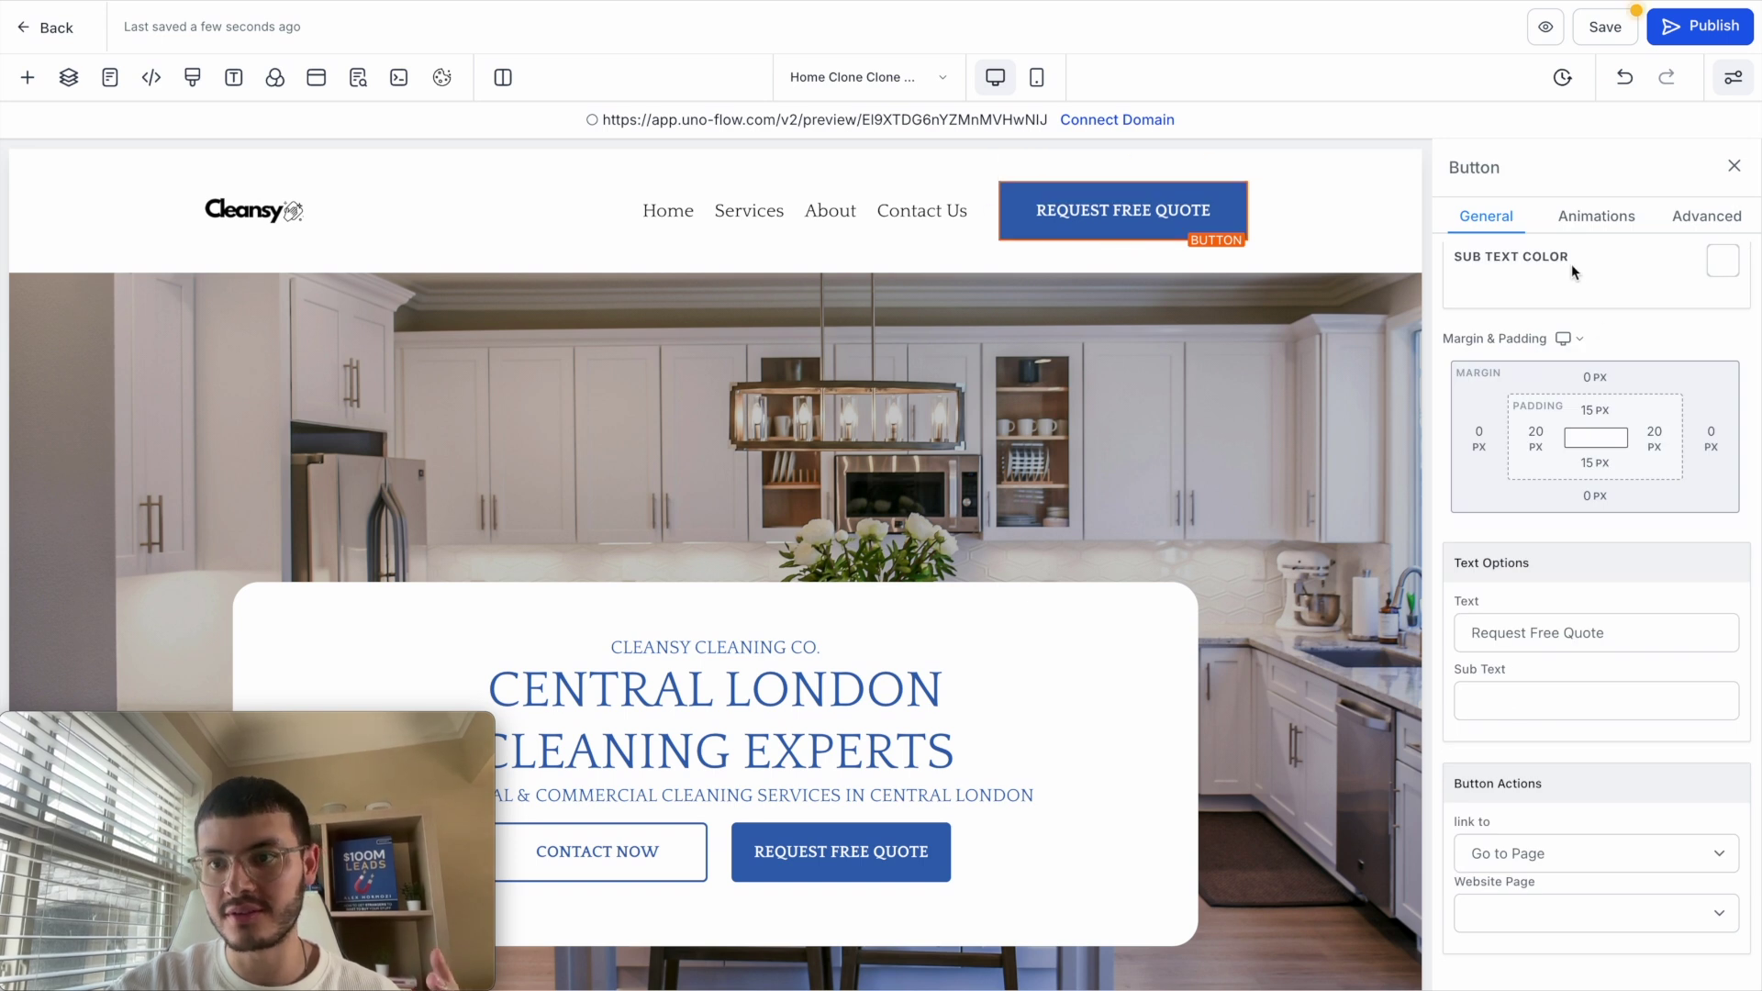
scroll(1523, 312, up, 5)
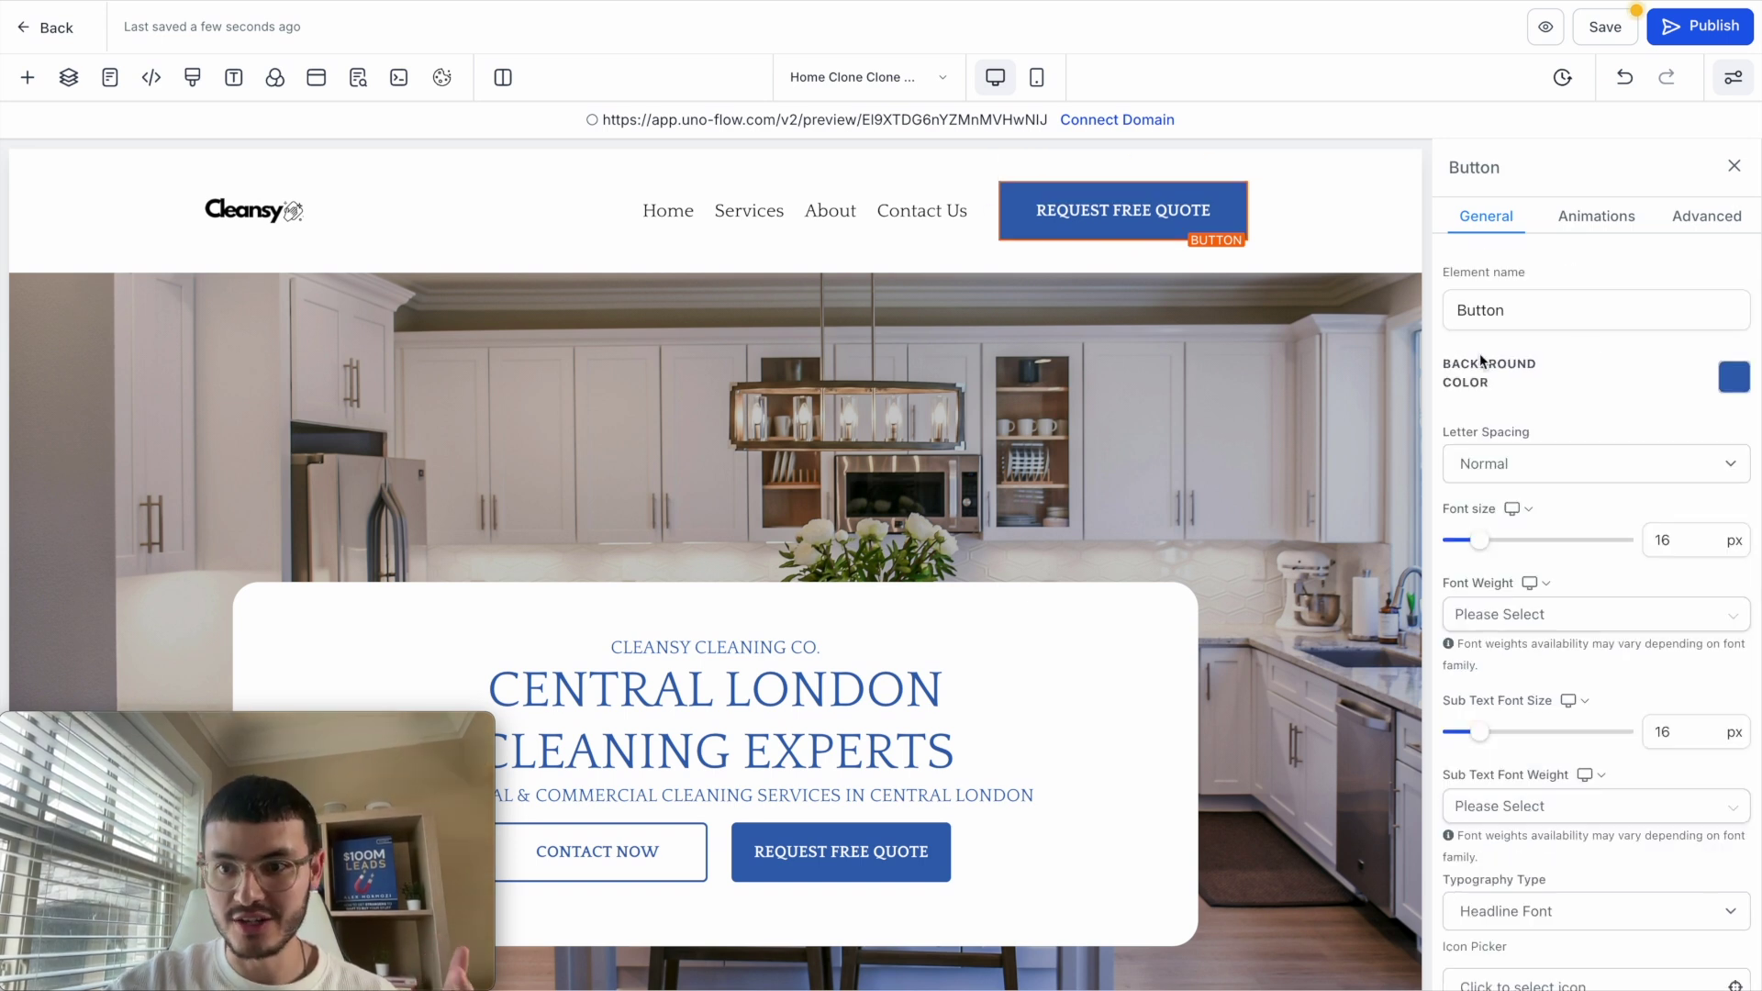
Set the button background to the Brand Colors 'Blue' swatch.
click(1734, 378)
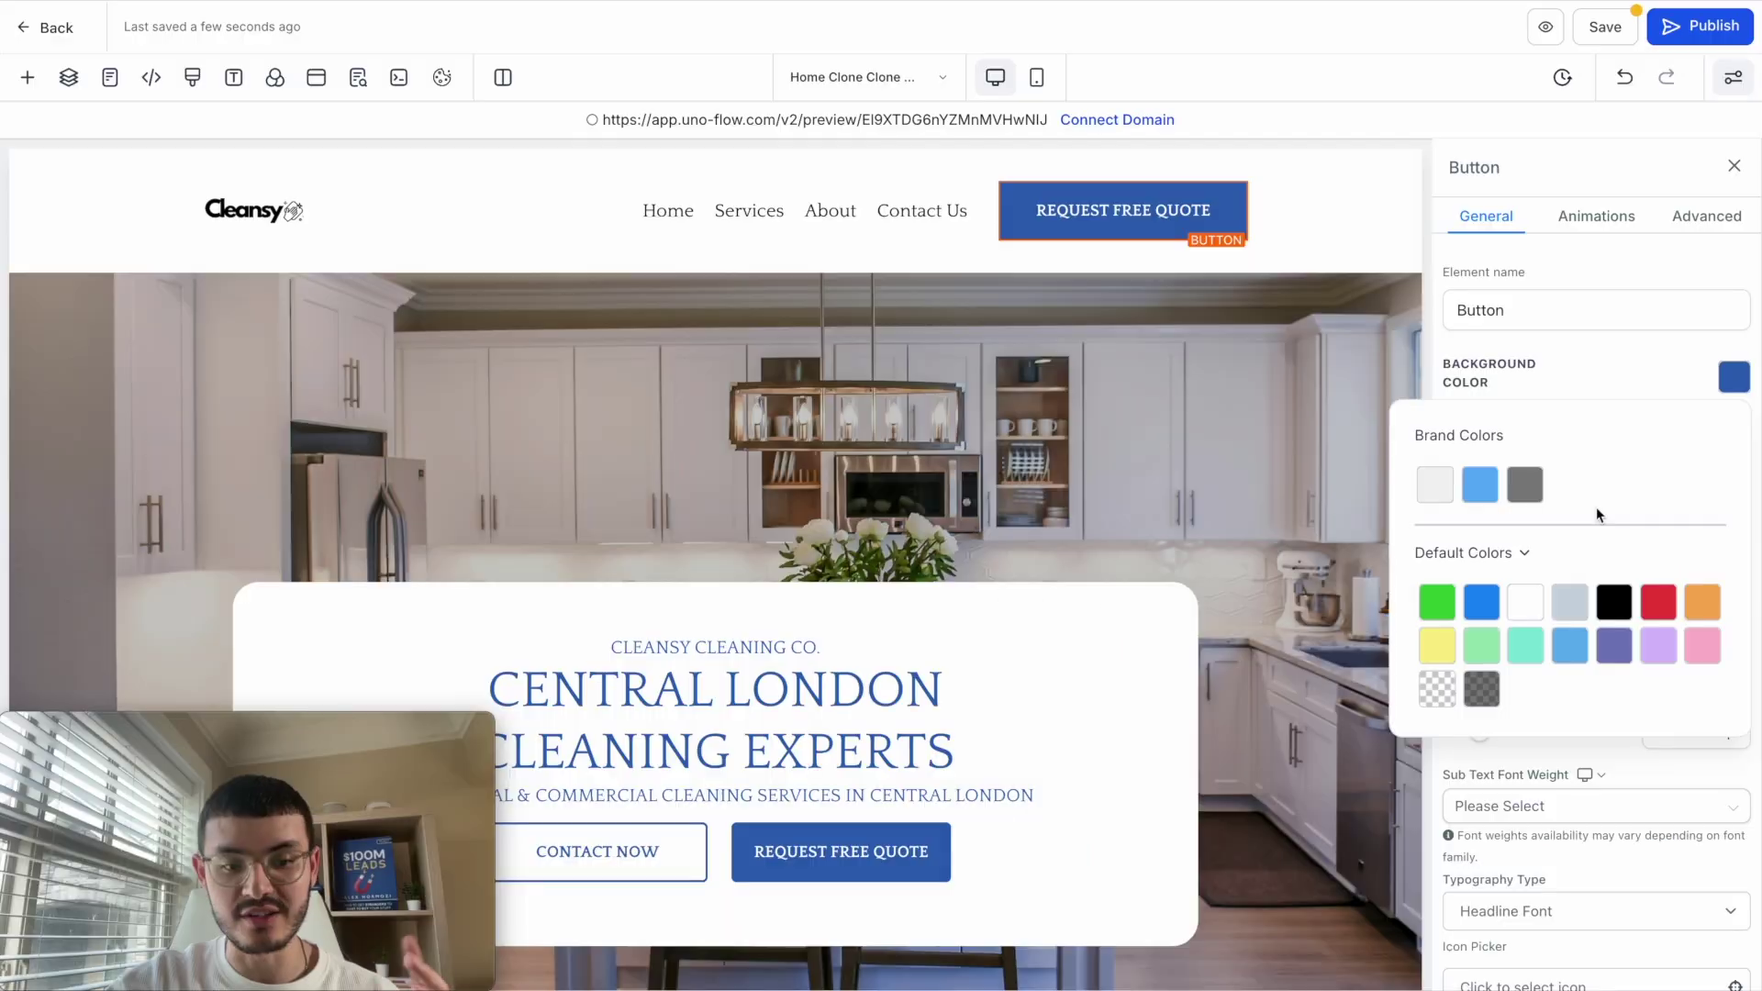
click(1512, 558)
click(1460, 629)
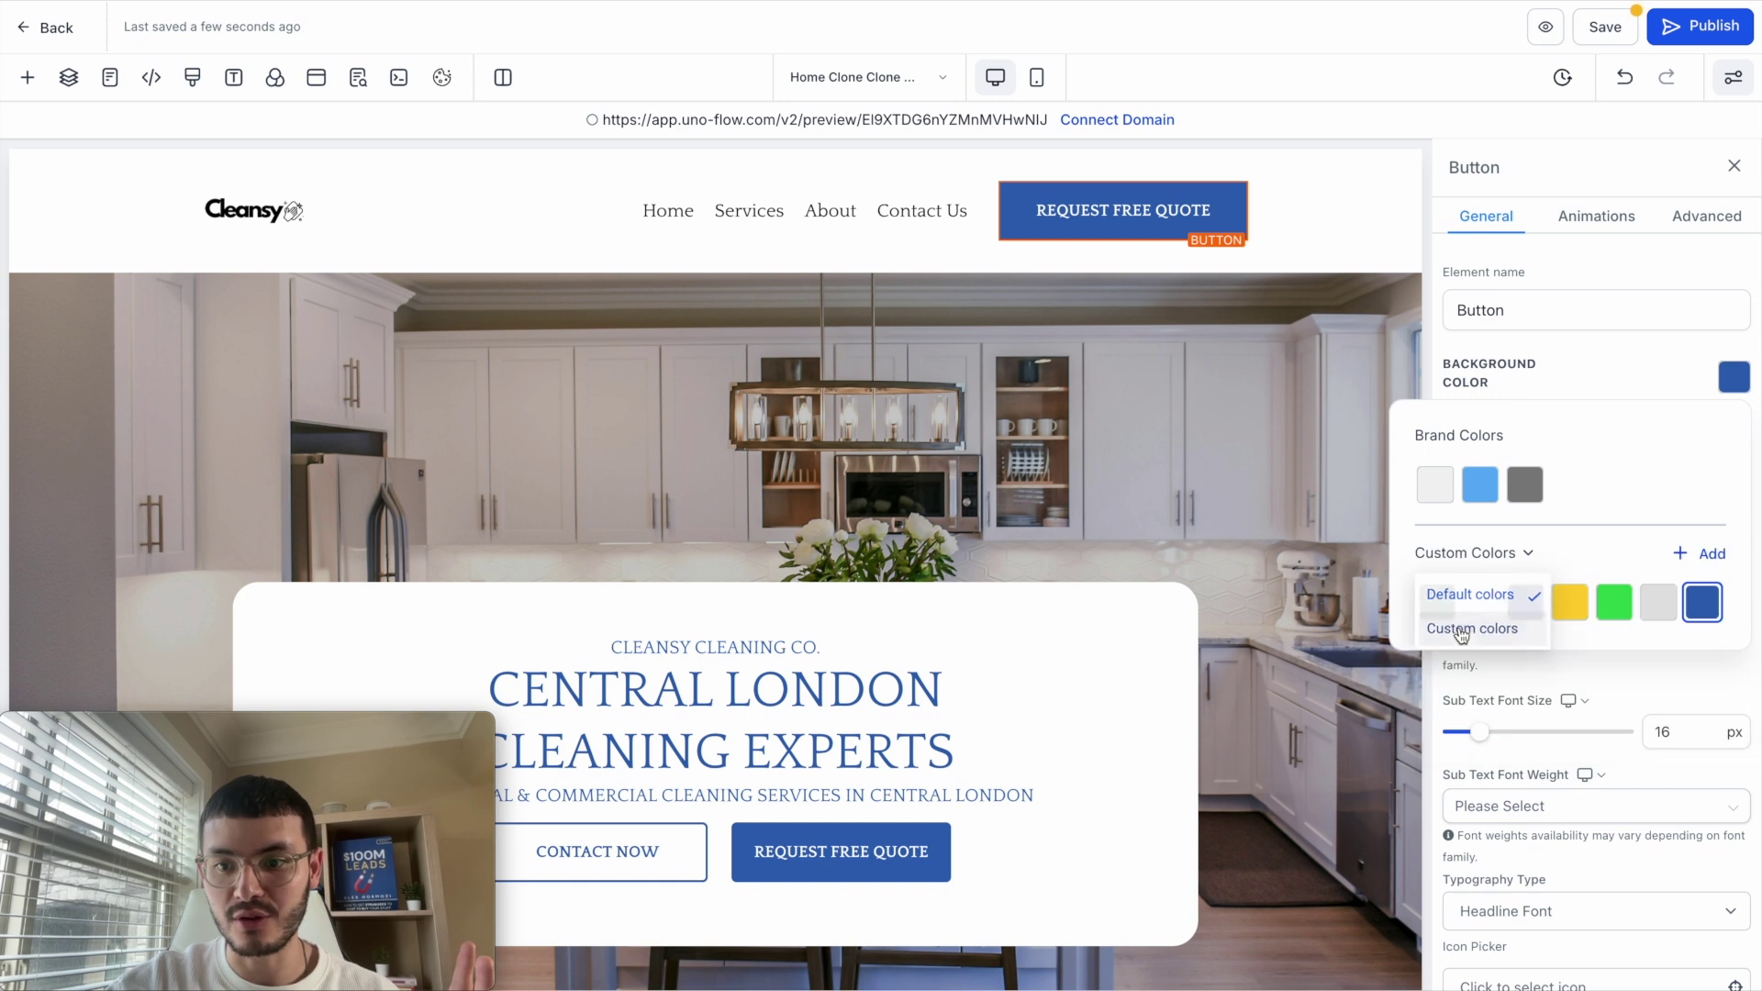
click(1498, 557)
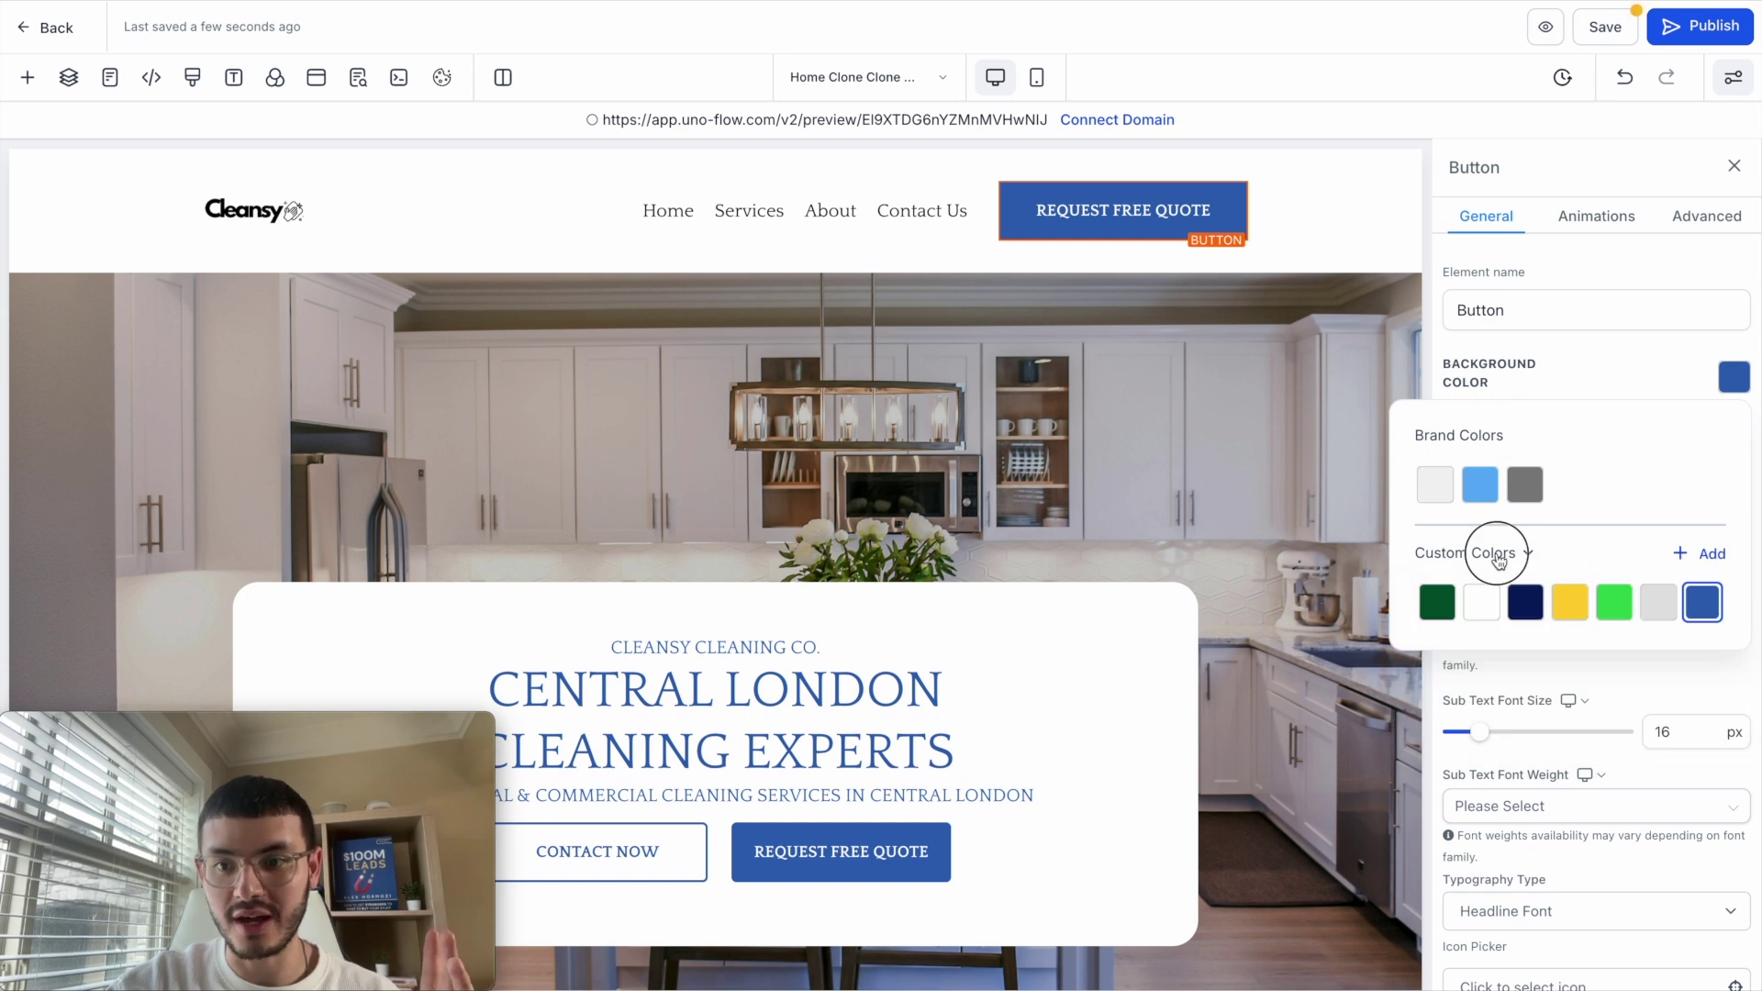
click(1472, 597)
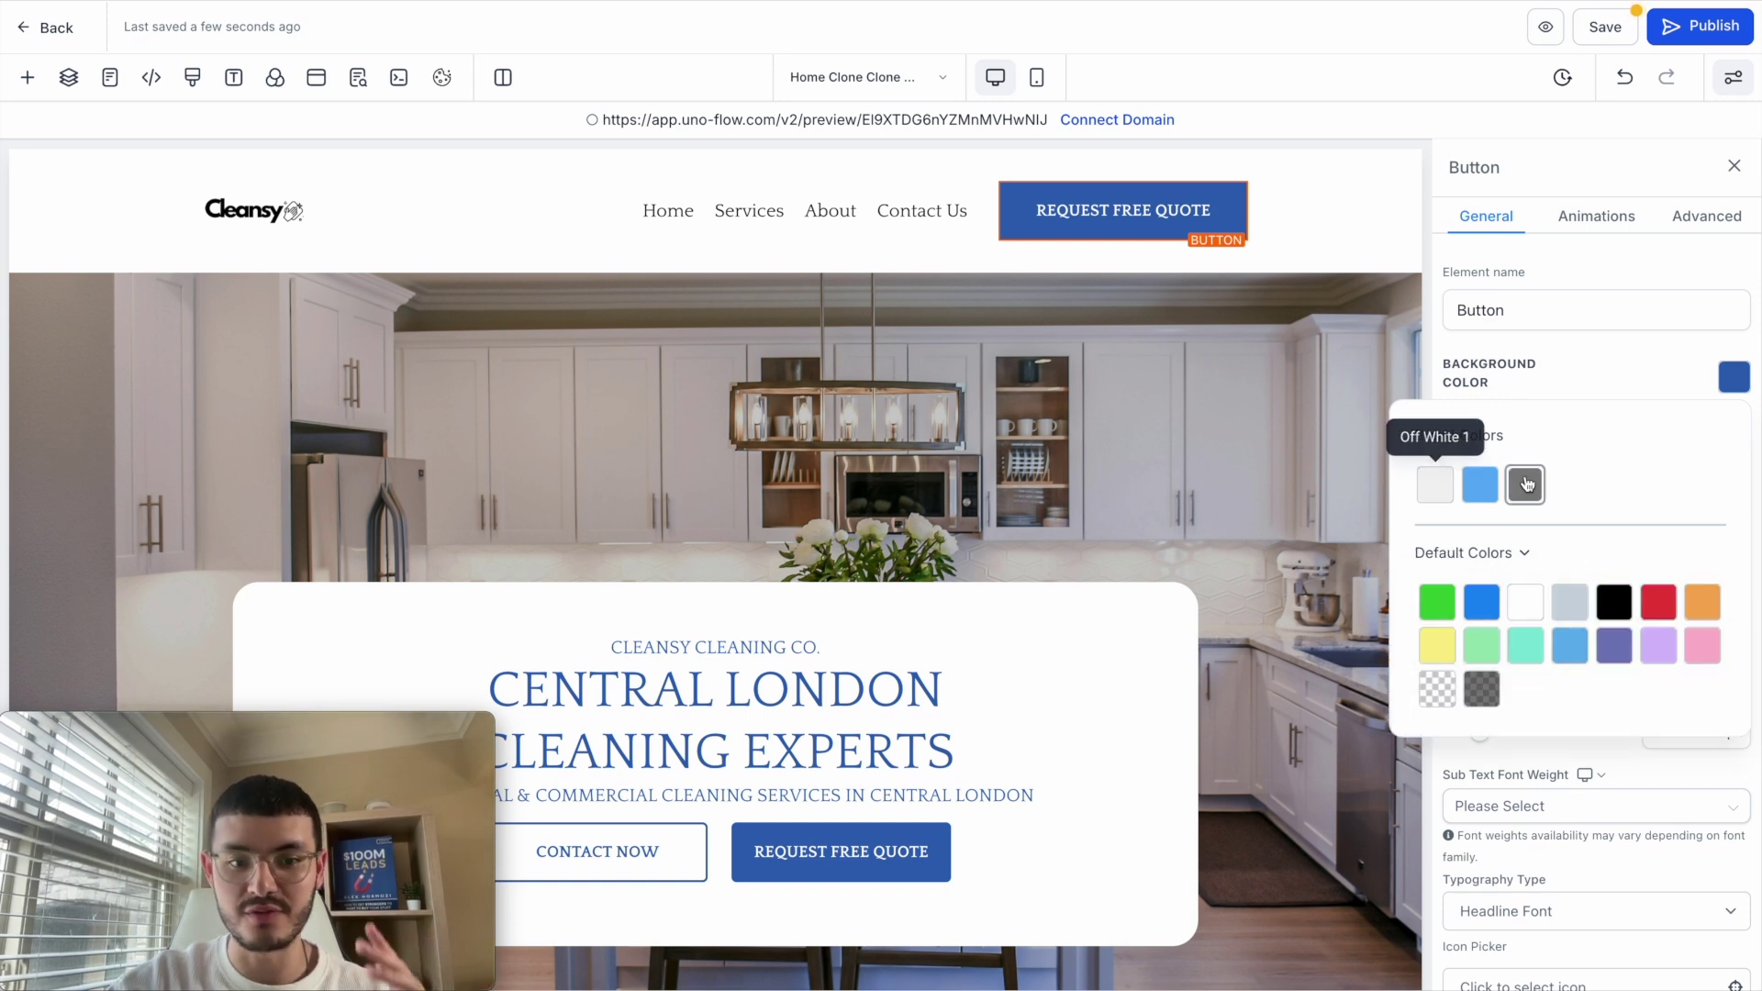
click(1491, 497)
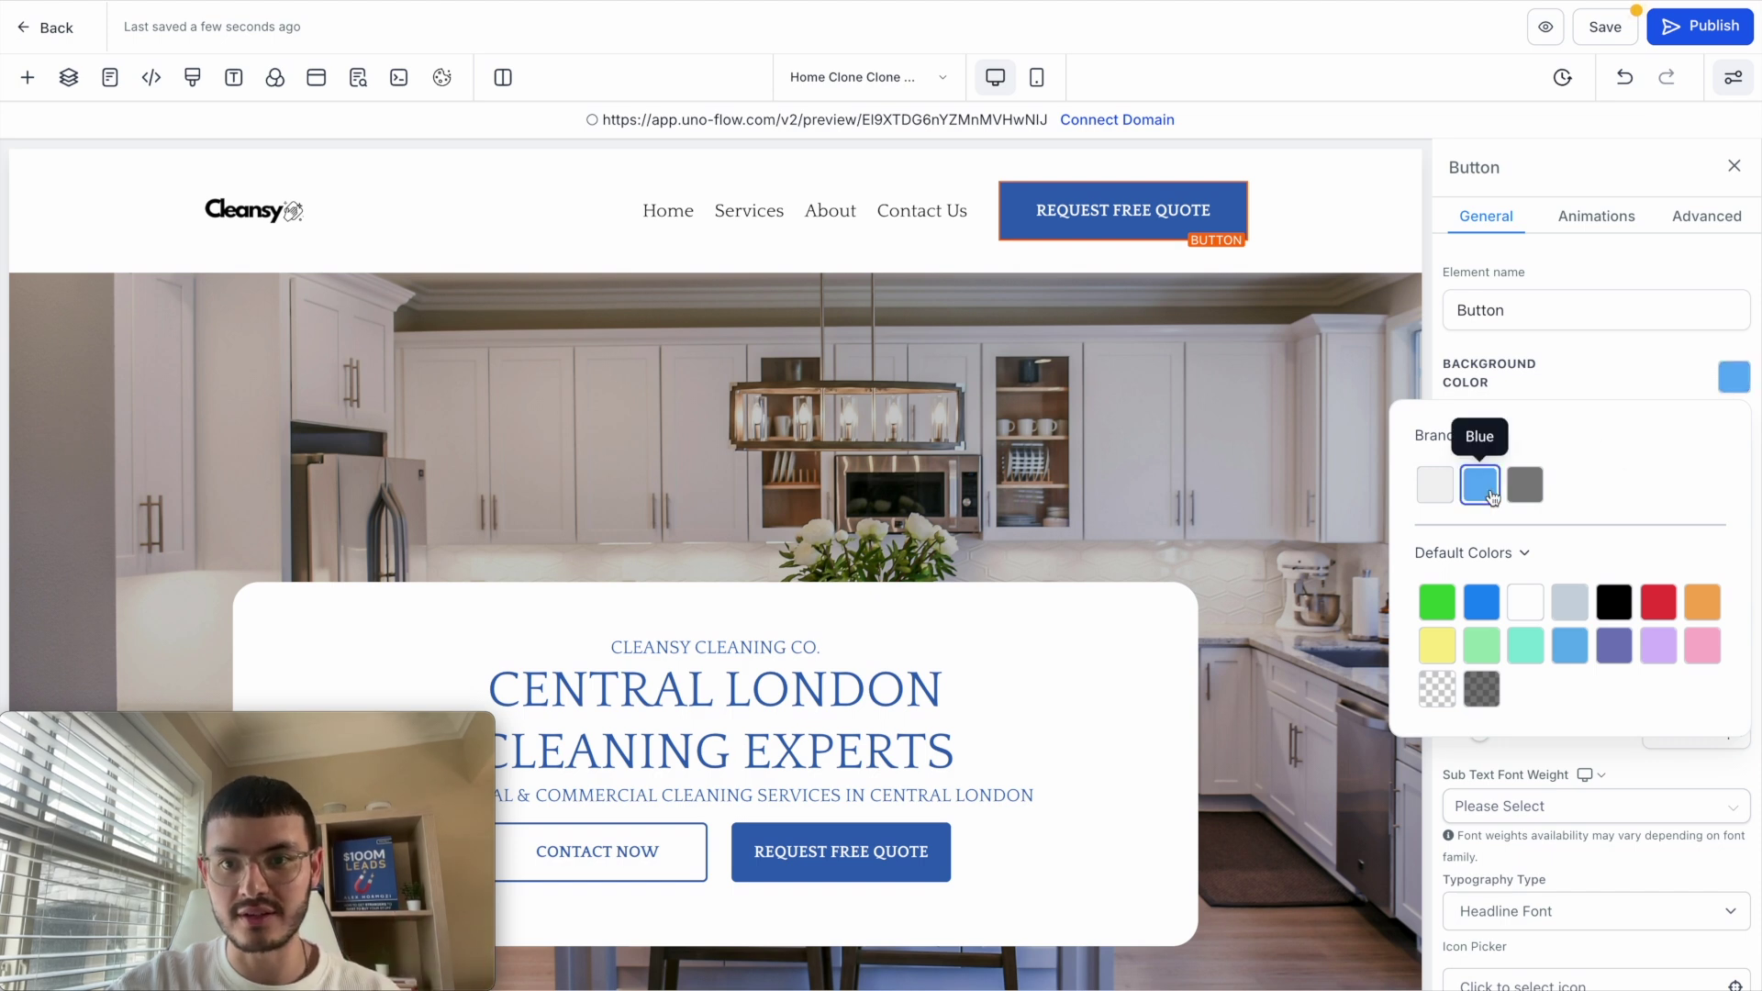
click(1248, 477)
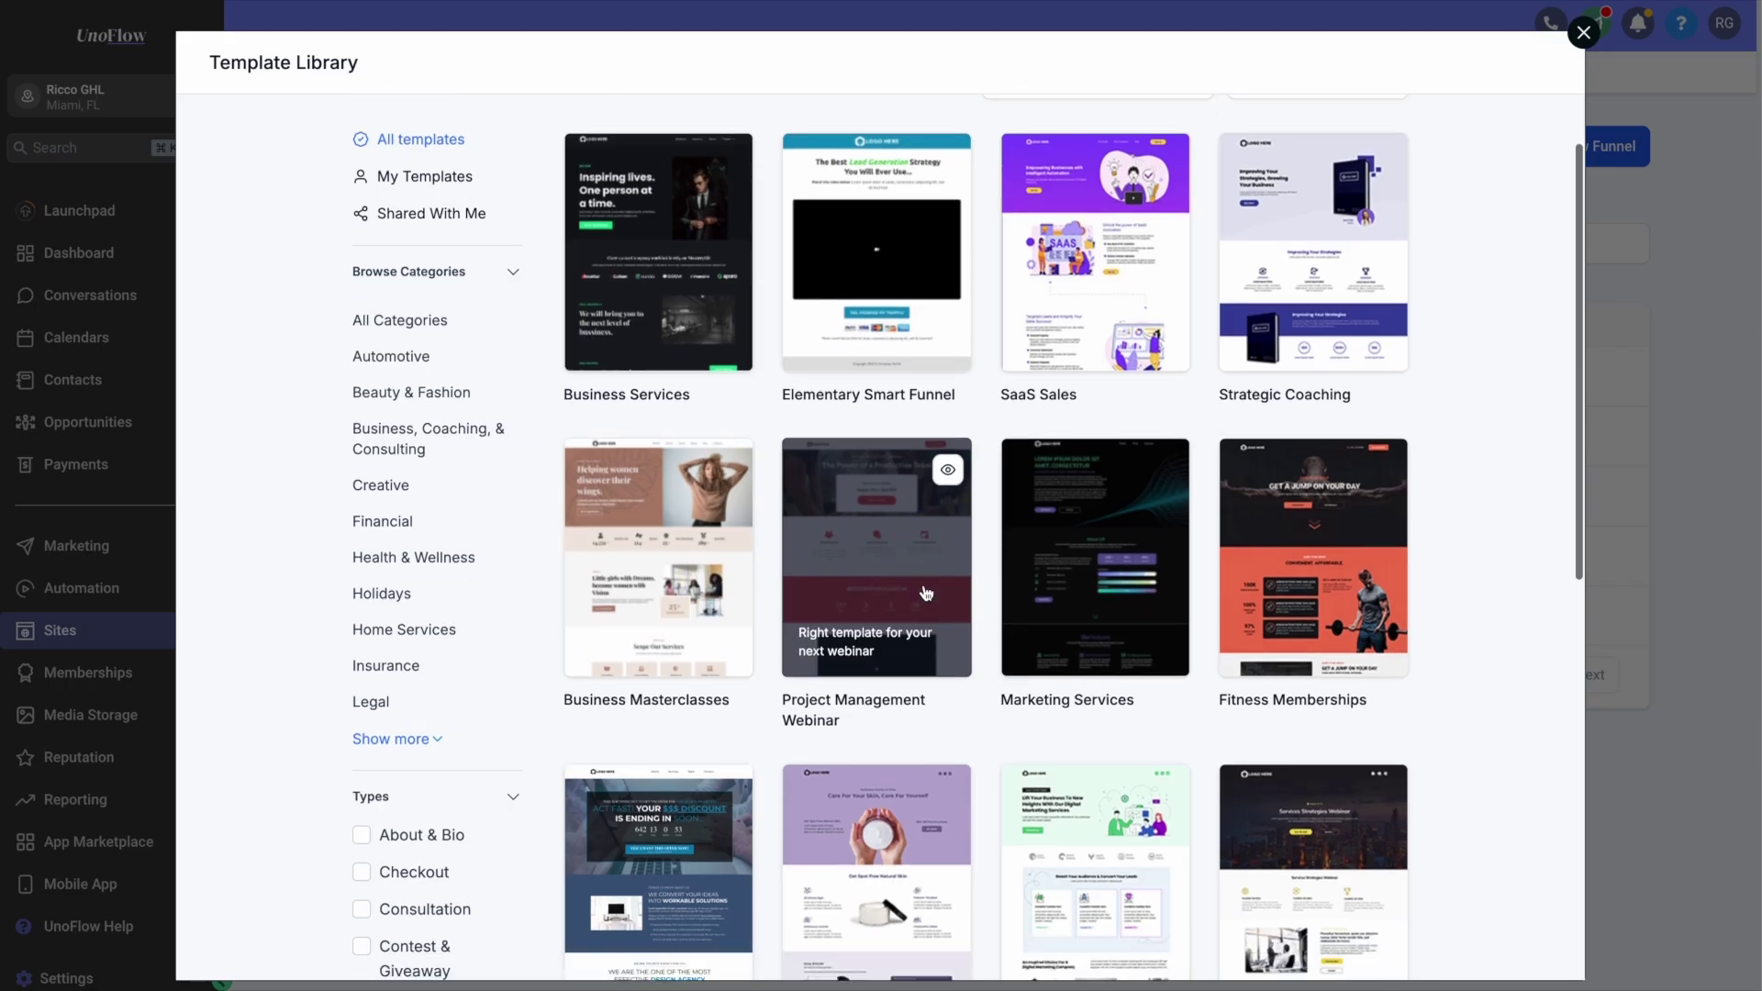
Start a new website from a prebuilt template, then back out of the template library.
scroll(925, 592, down, 5)
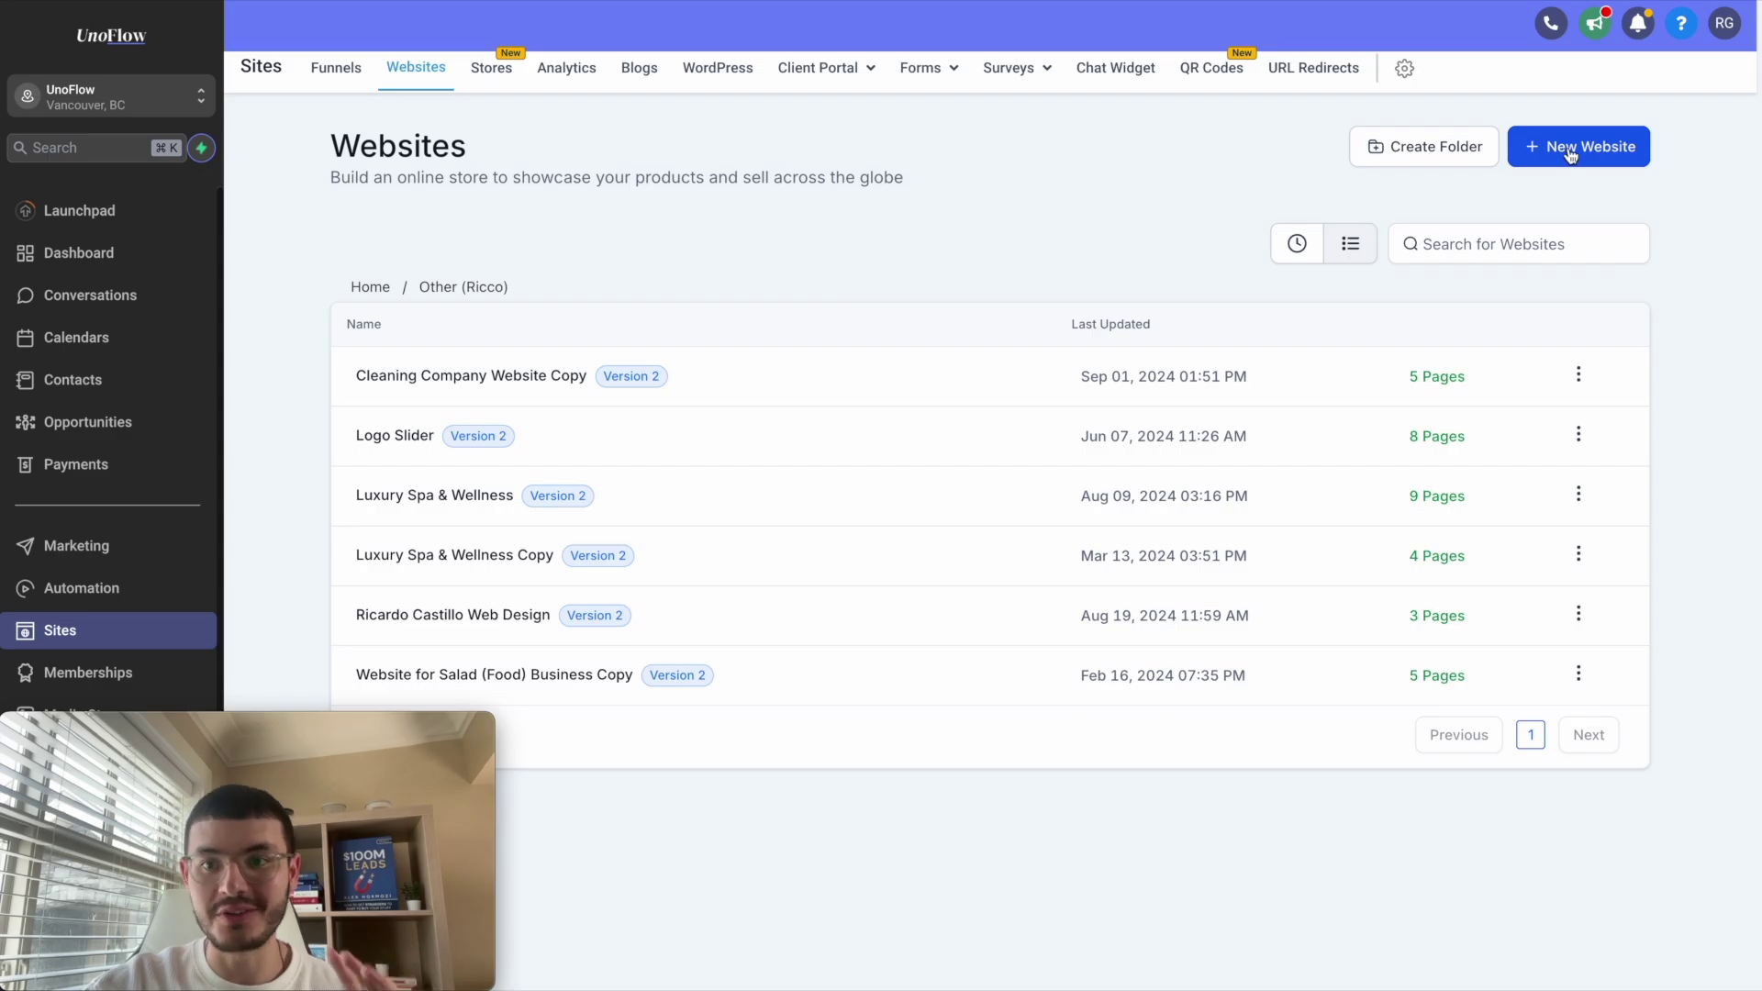
click(1571, 156)
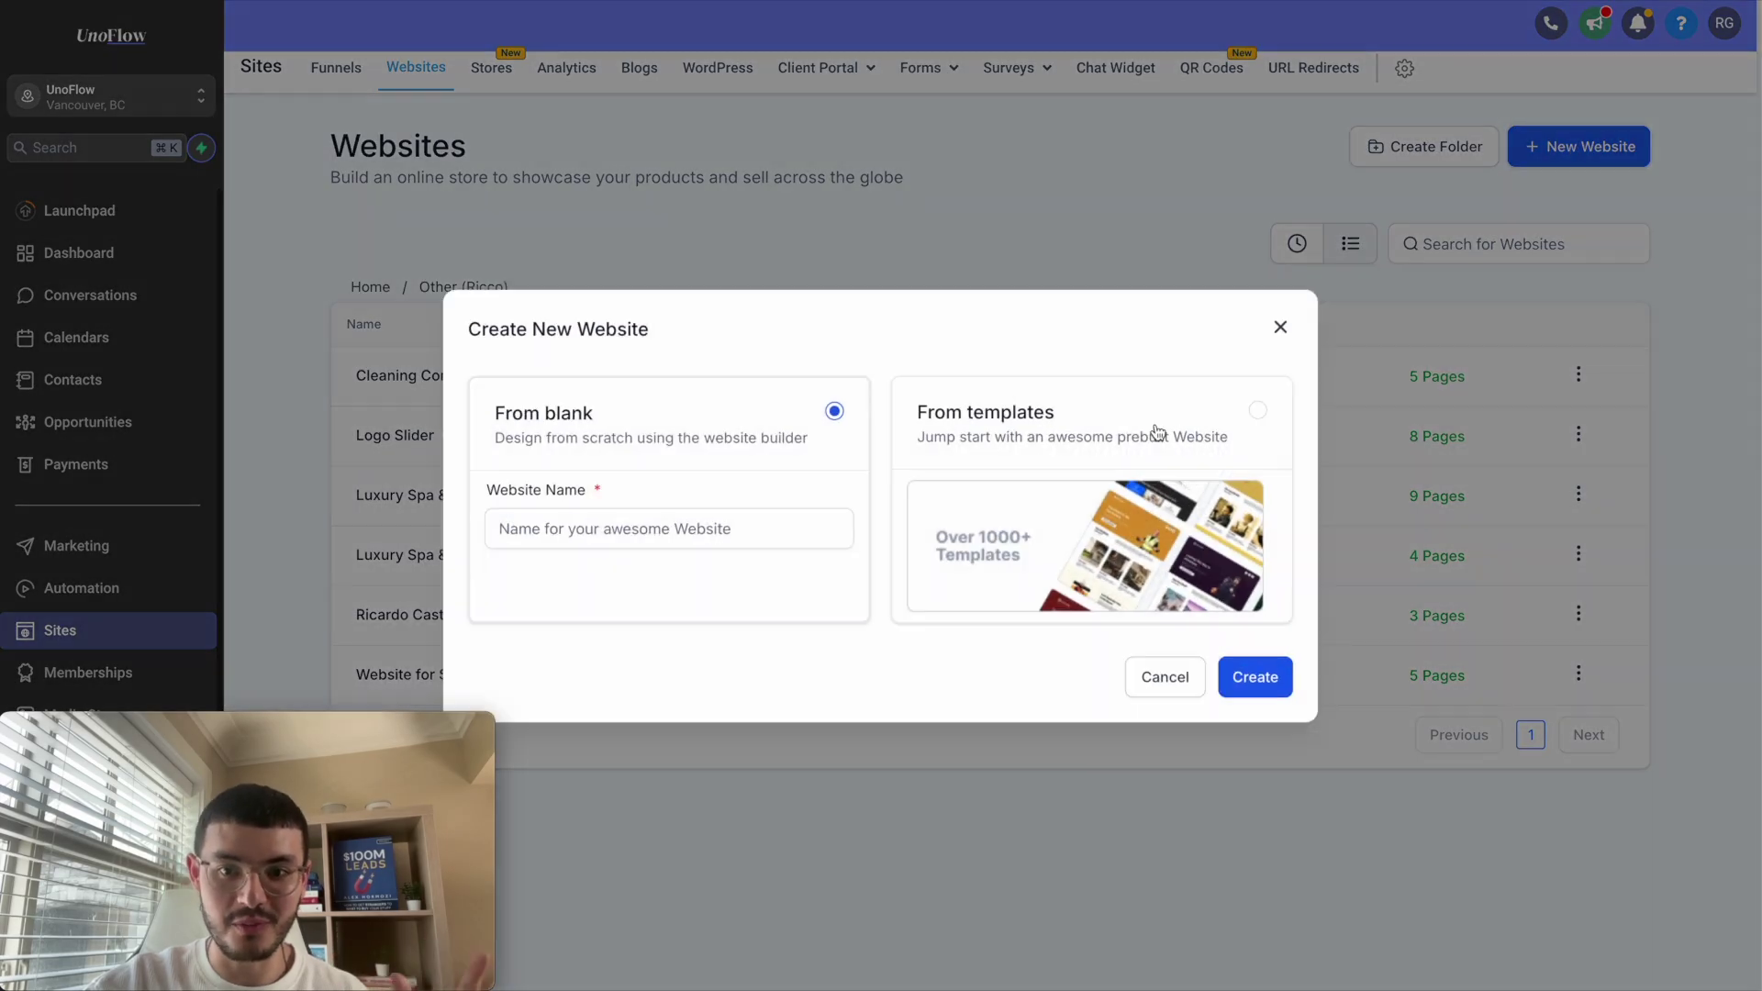
click(1161, 510)
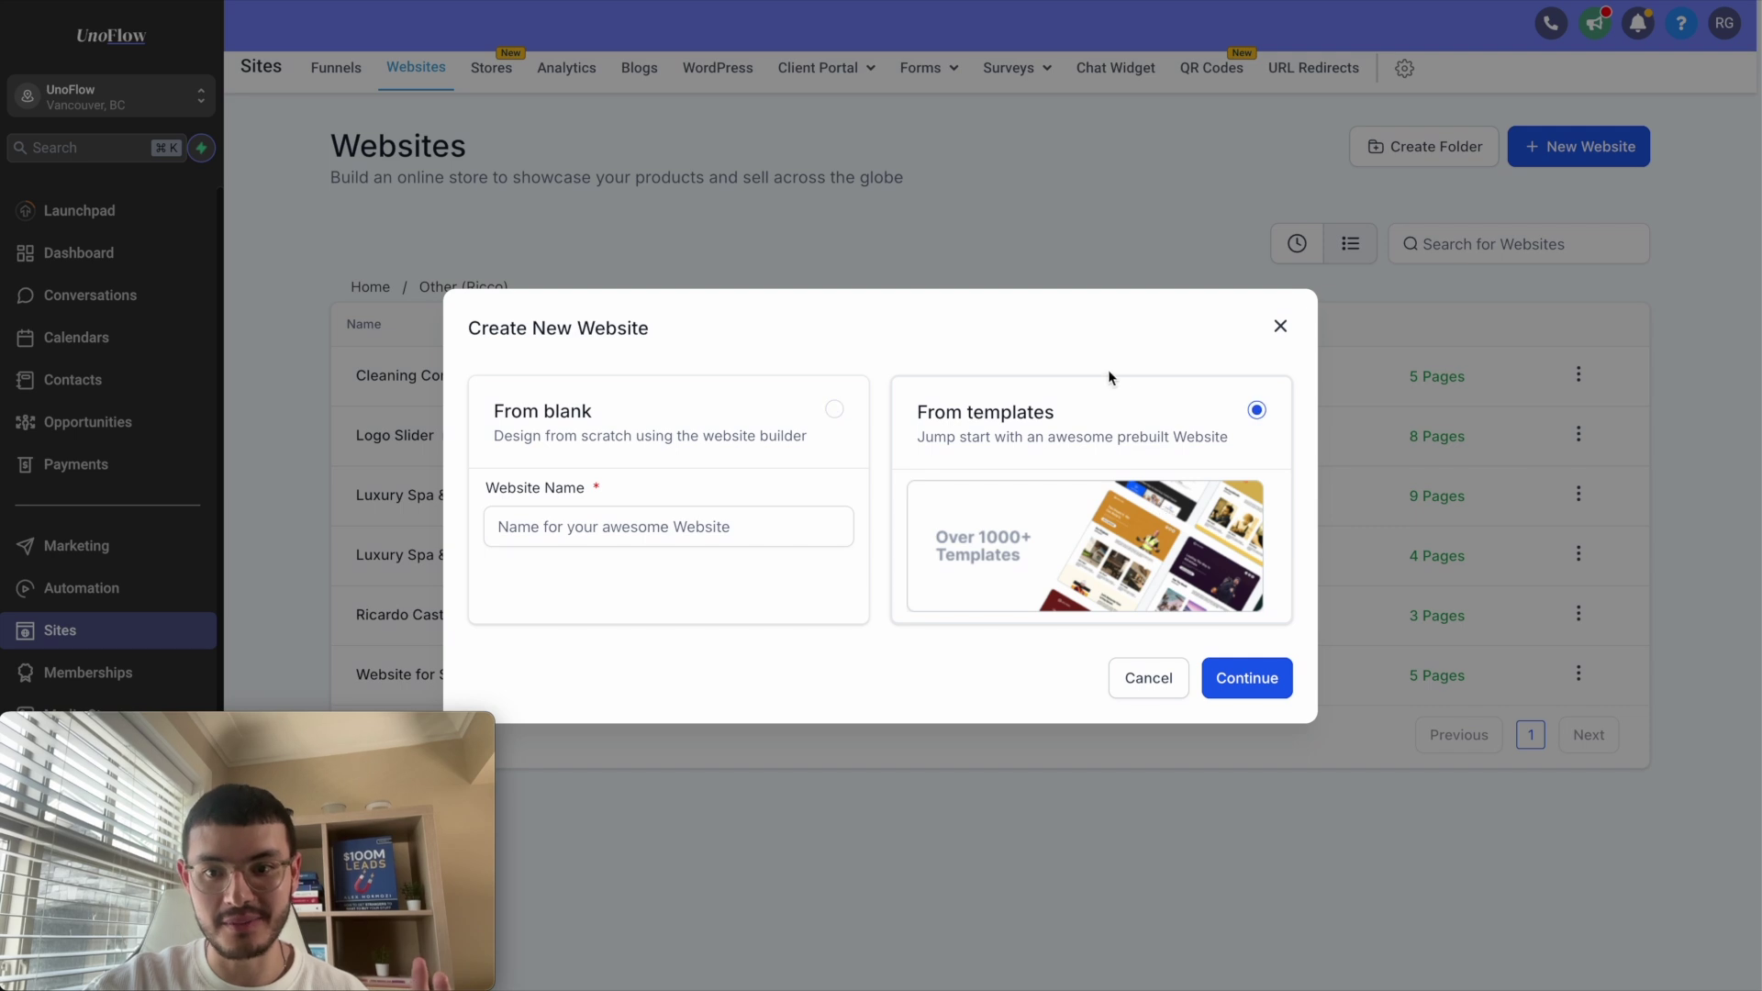
click(1268, 690)
mouse_move(689, 711)
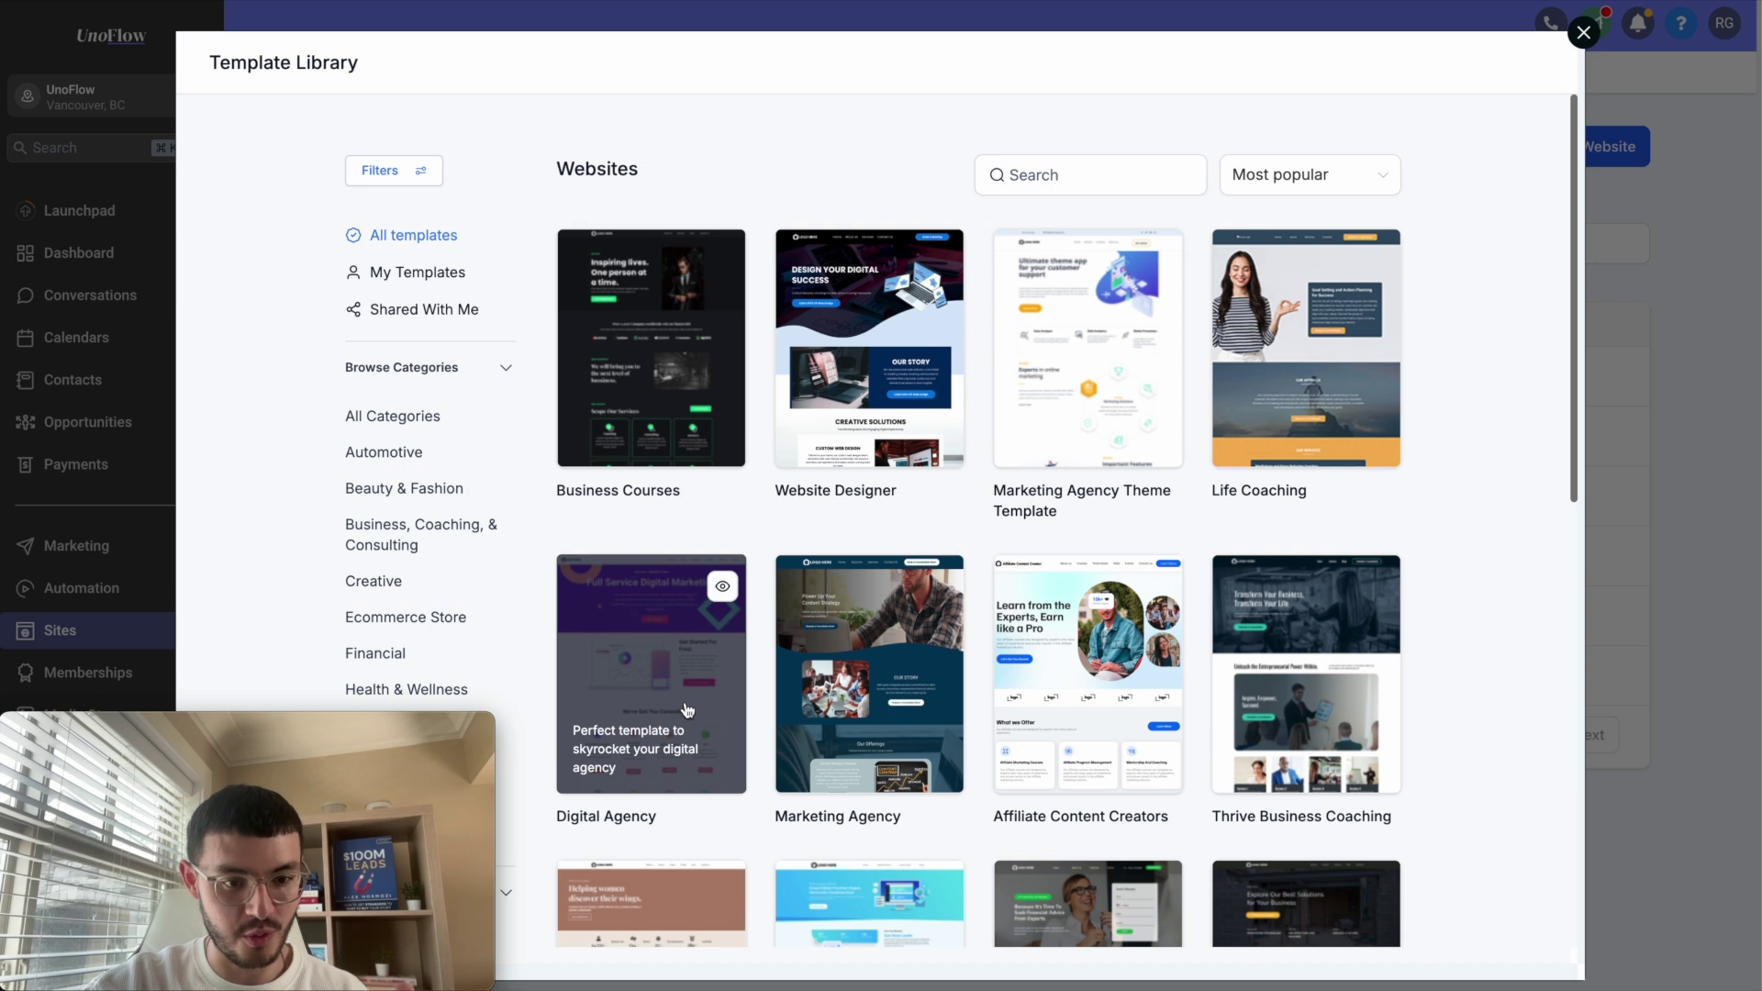
key(Escape)
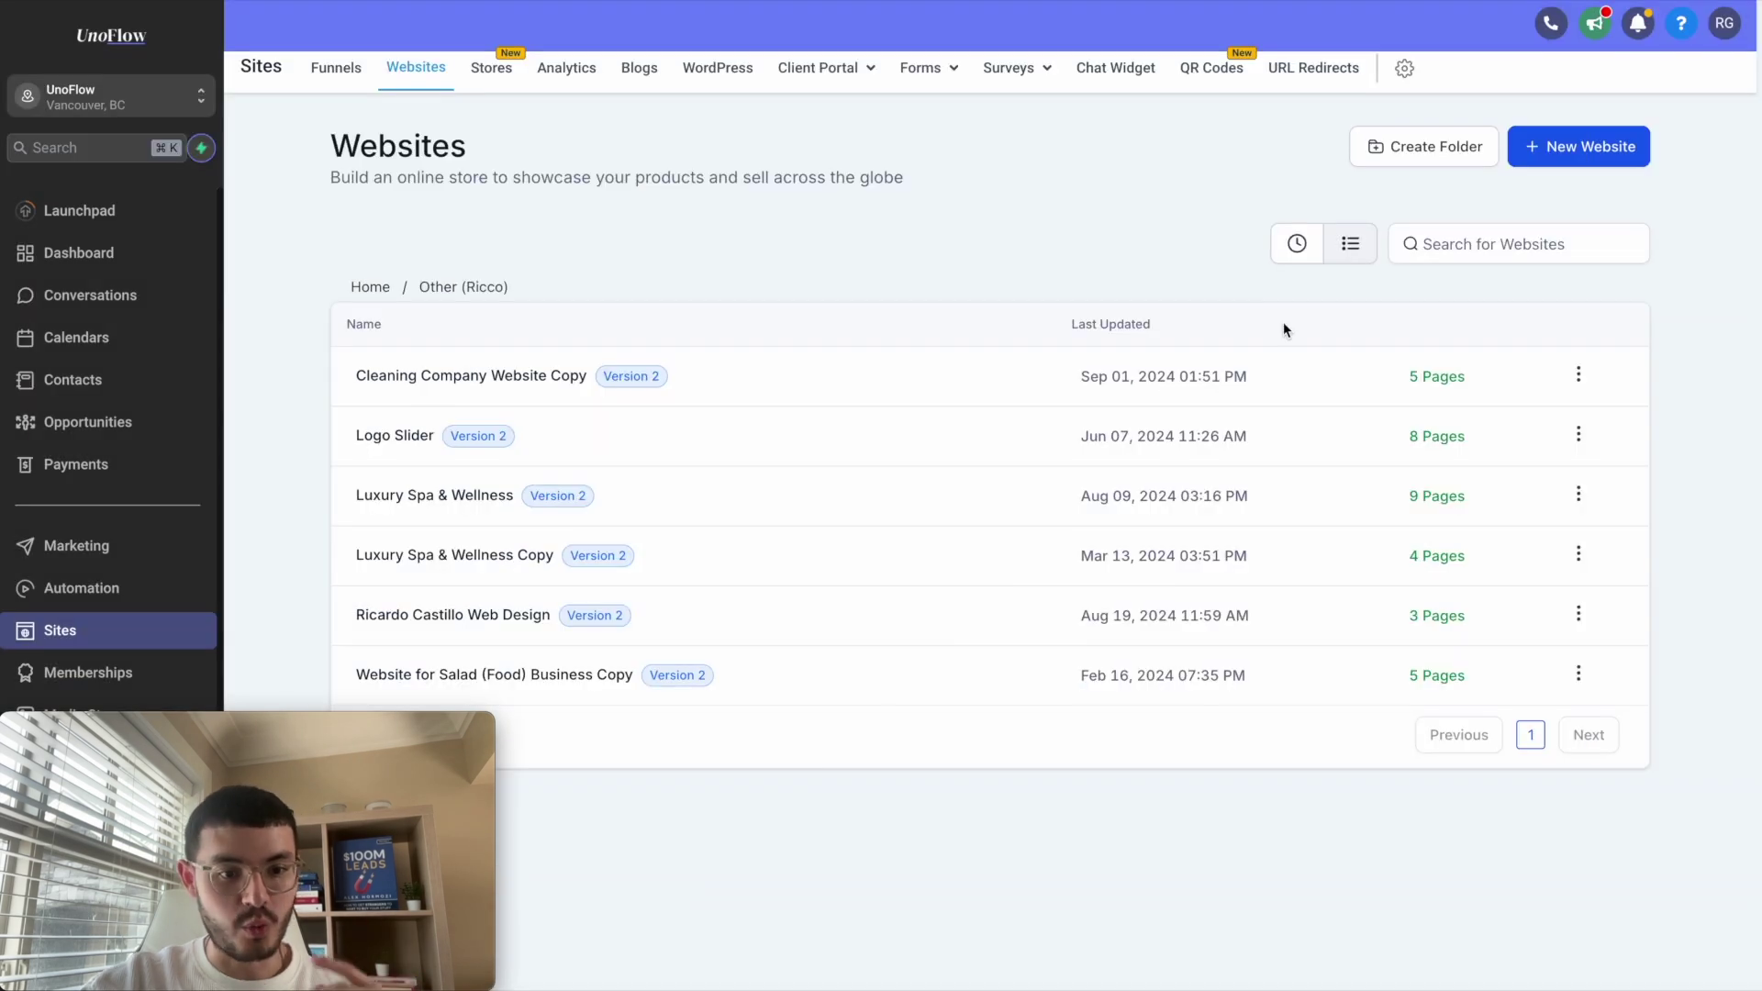
Create a blank website and add a page named Home.
click(1580, 149)
click(1251, 685)
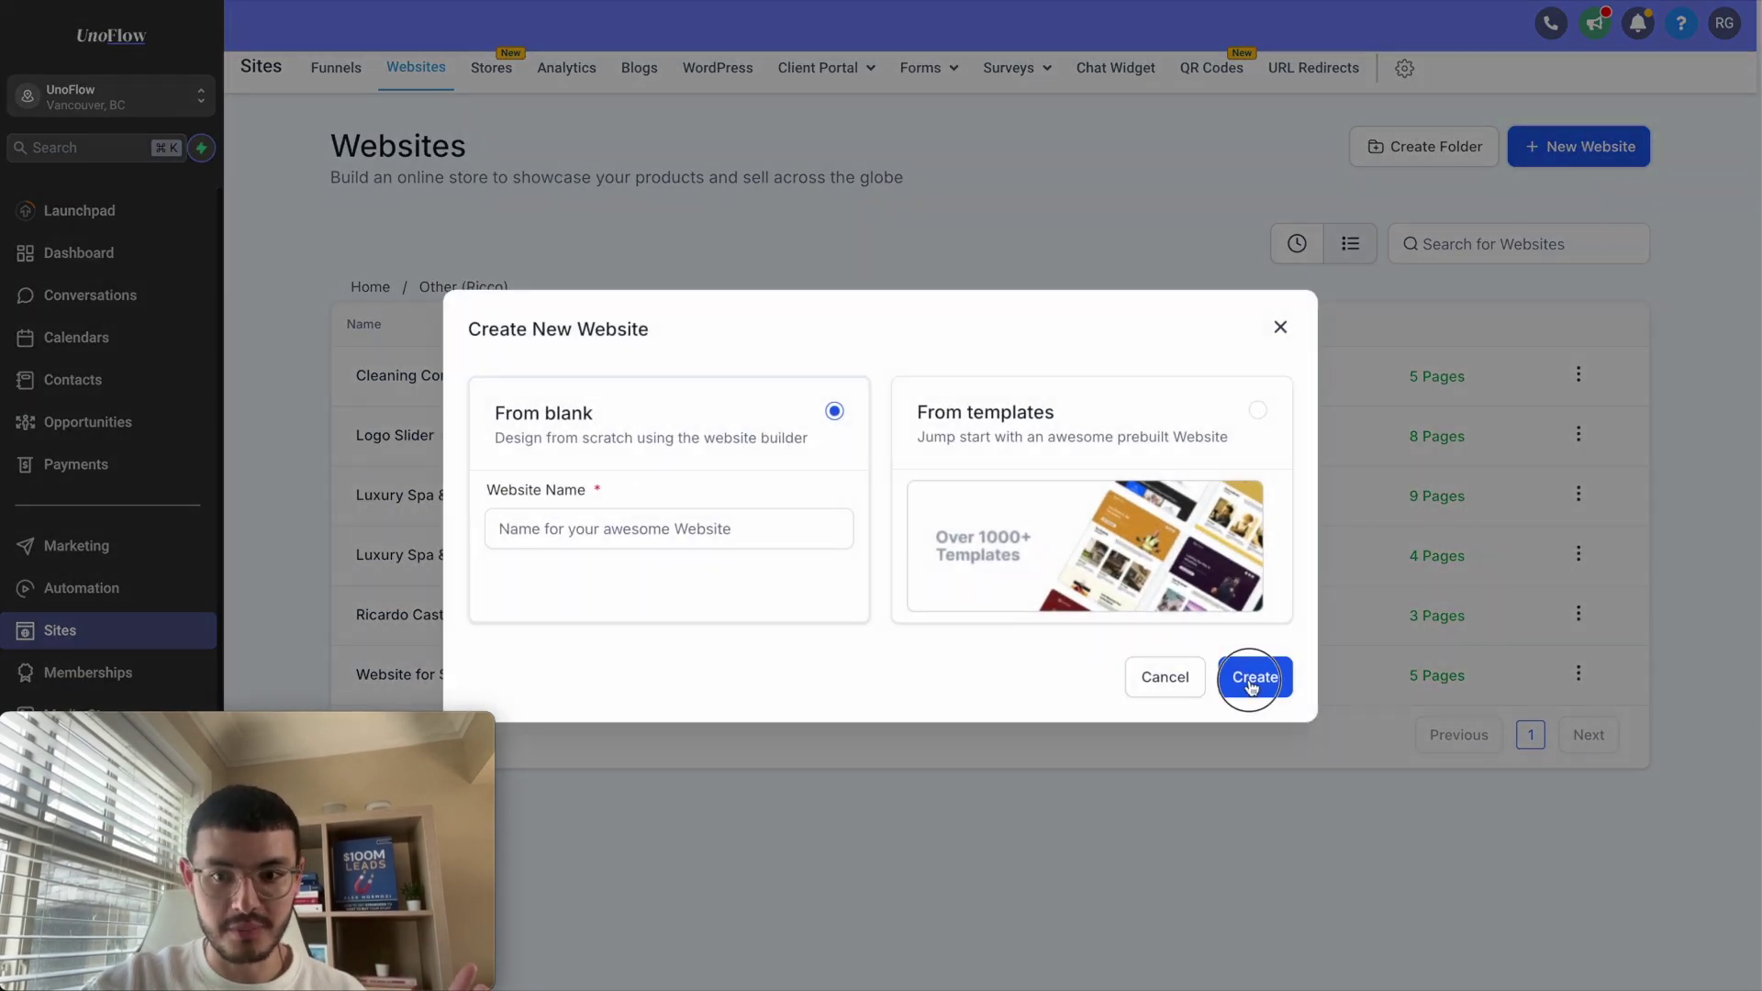
click(1534, 248)
click(748, 406)
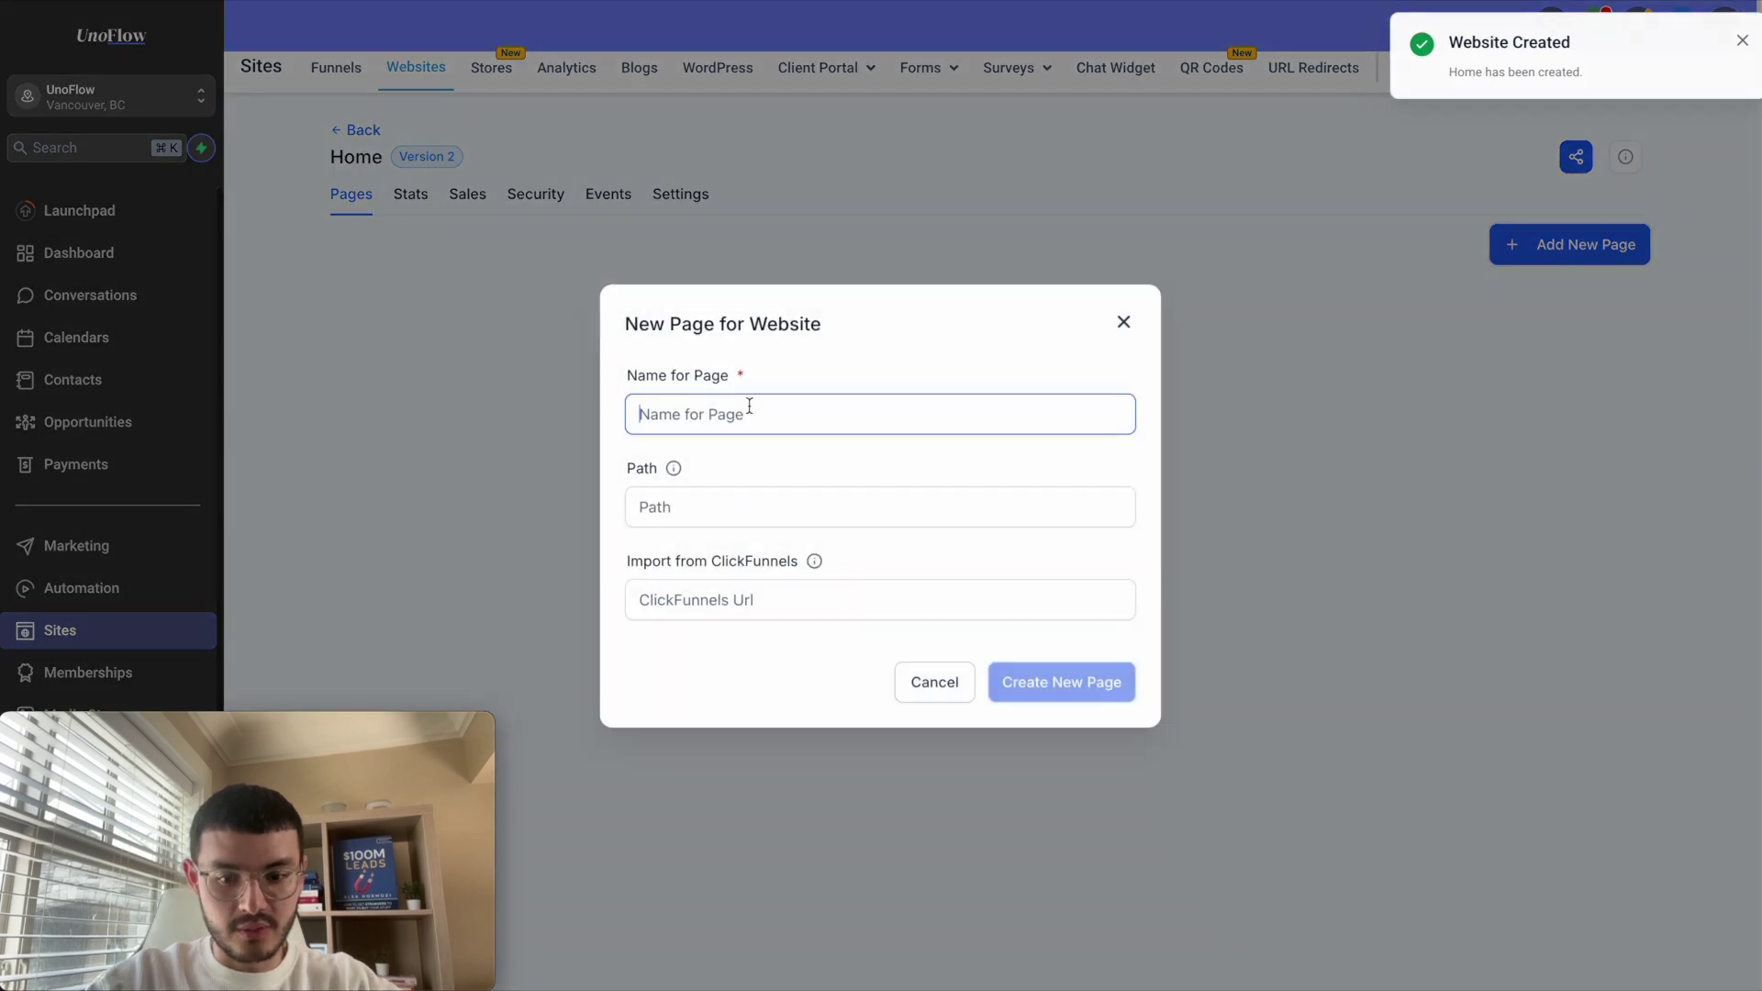
text(Home)
click(1063, 683)
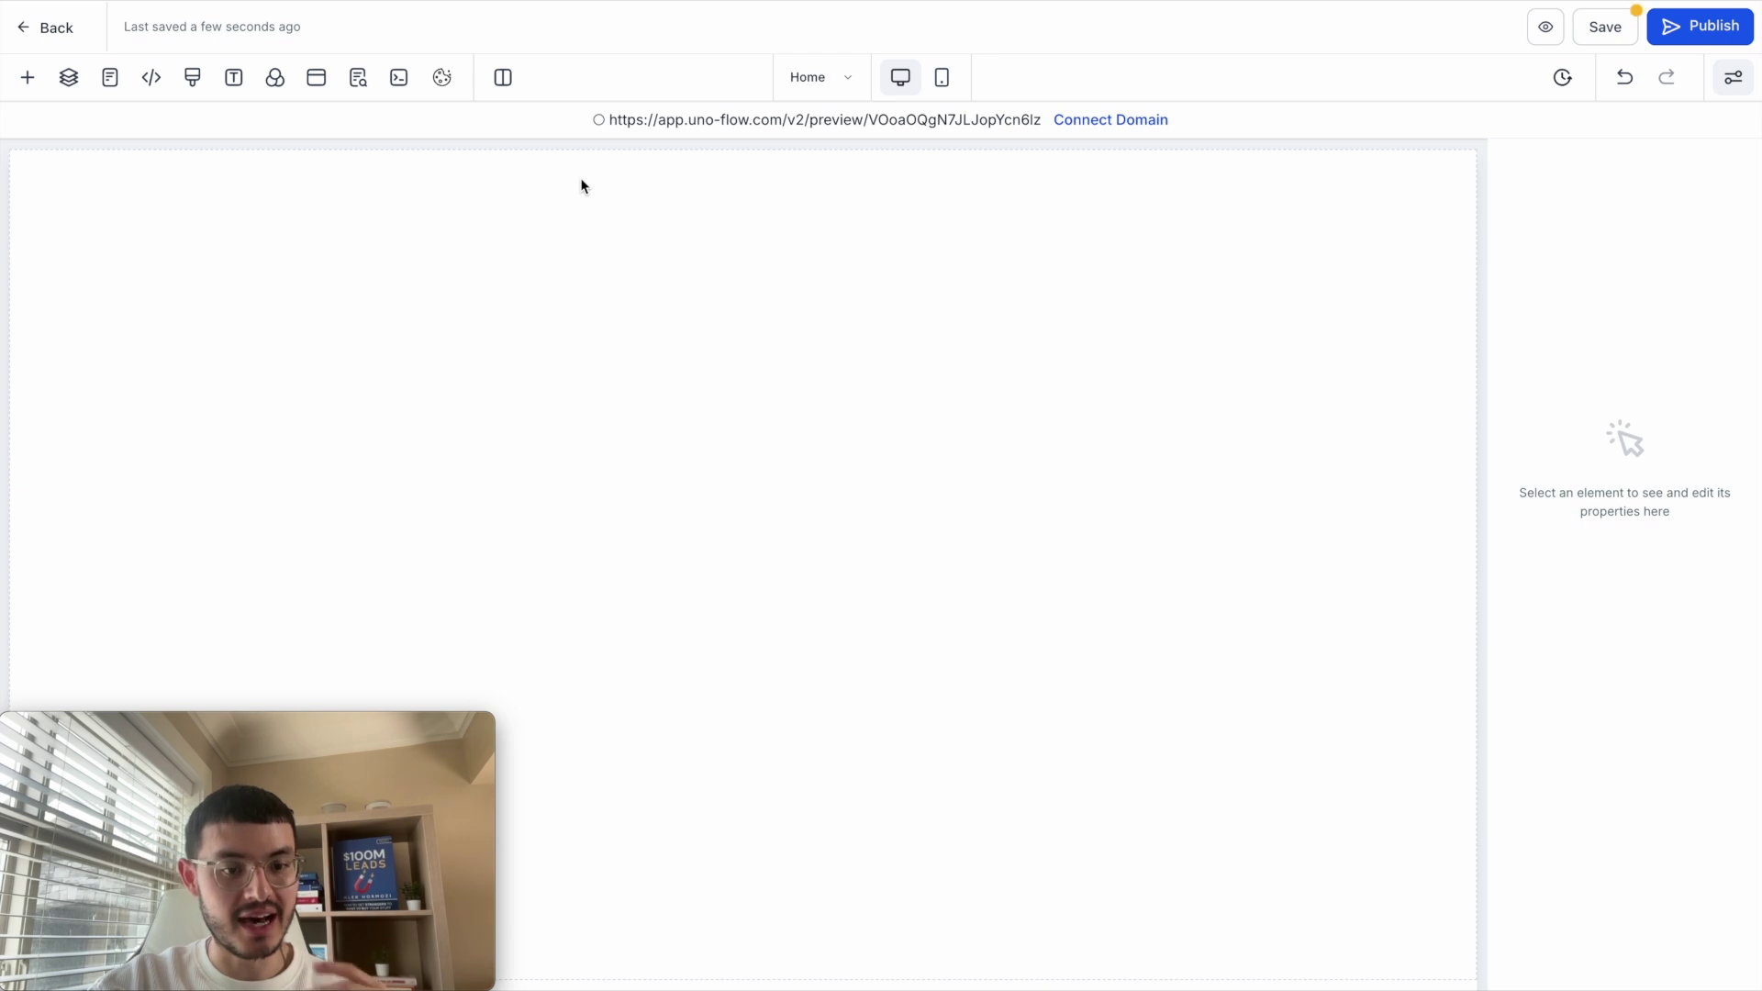
Add a Full Width section with a single-column row to the page.
click(28, 77)
click(280, 304)
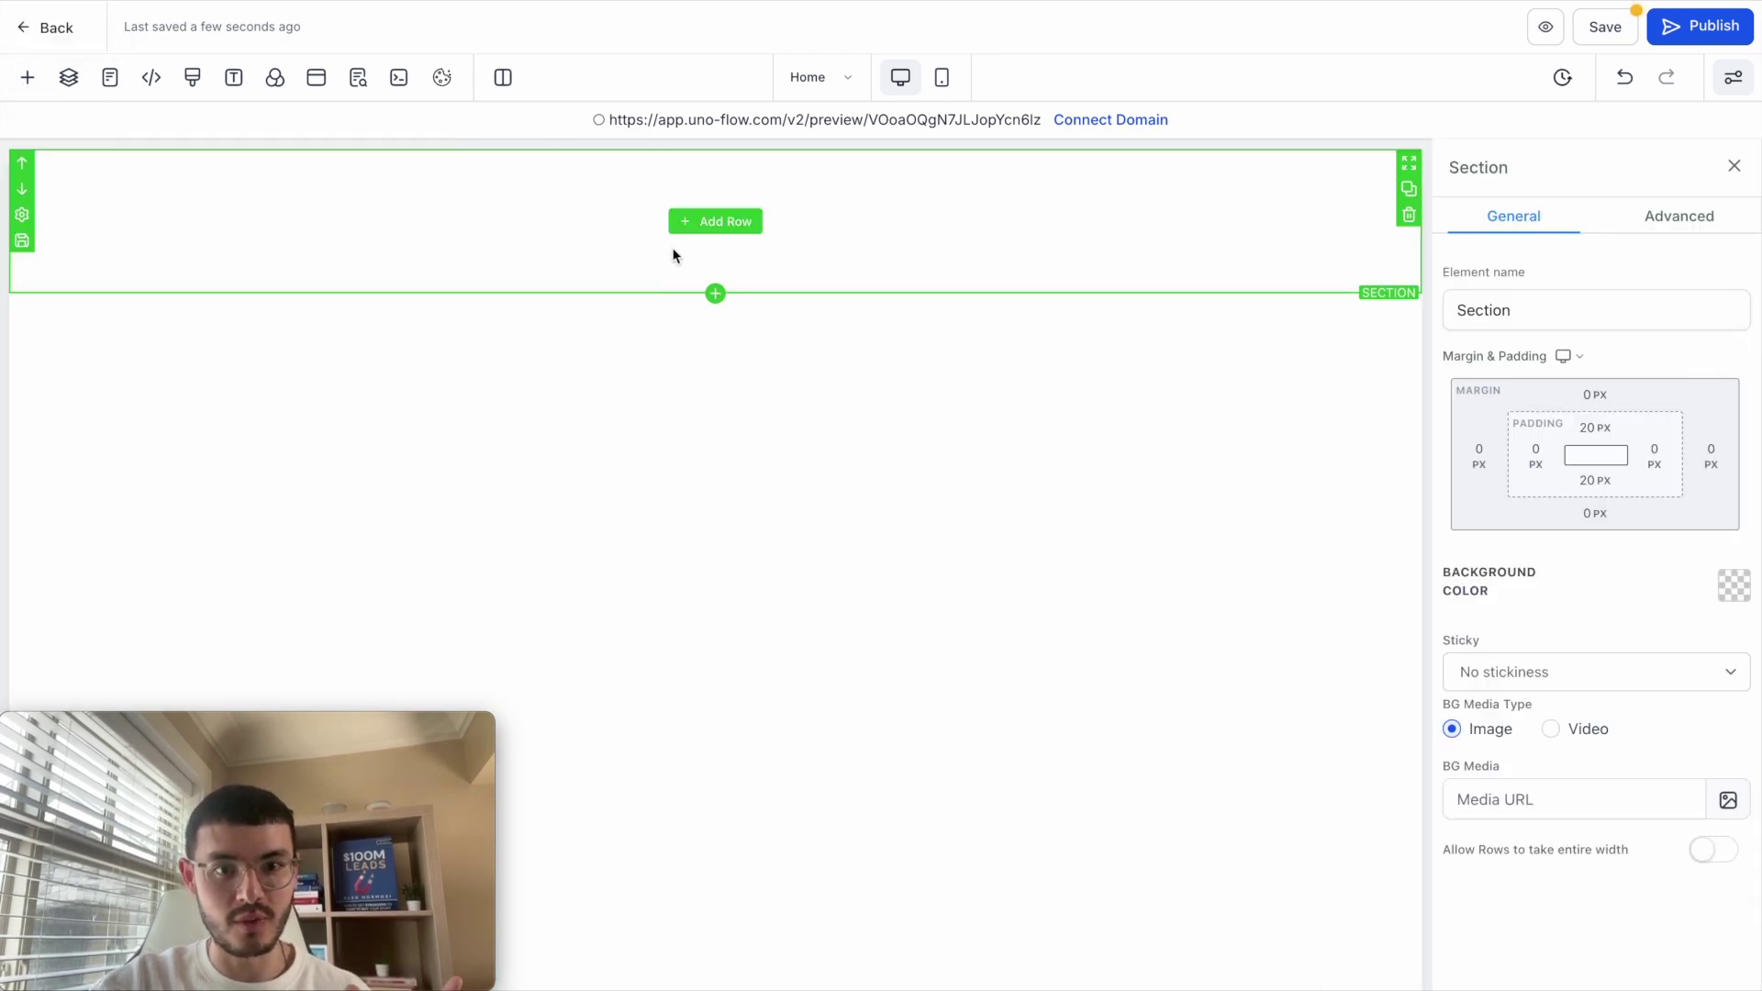
click(712, 220)
click(314, 279)
Add a headline, sub-headline and Click to Sign Up button to the row.
click(729, 246)
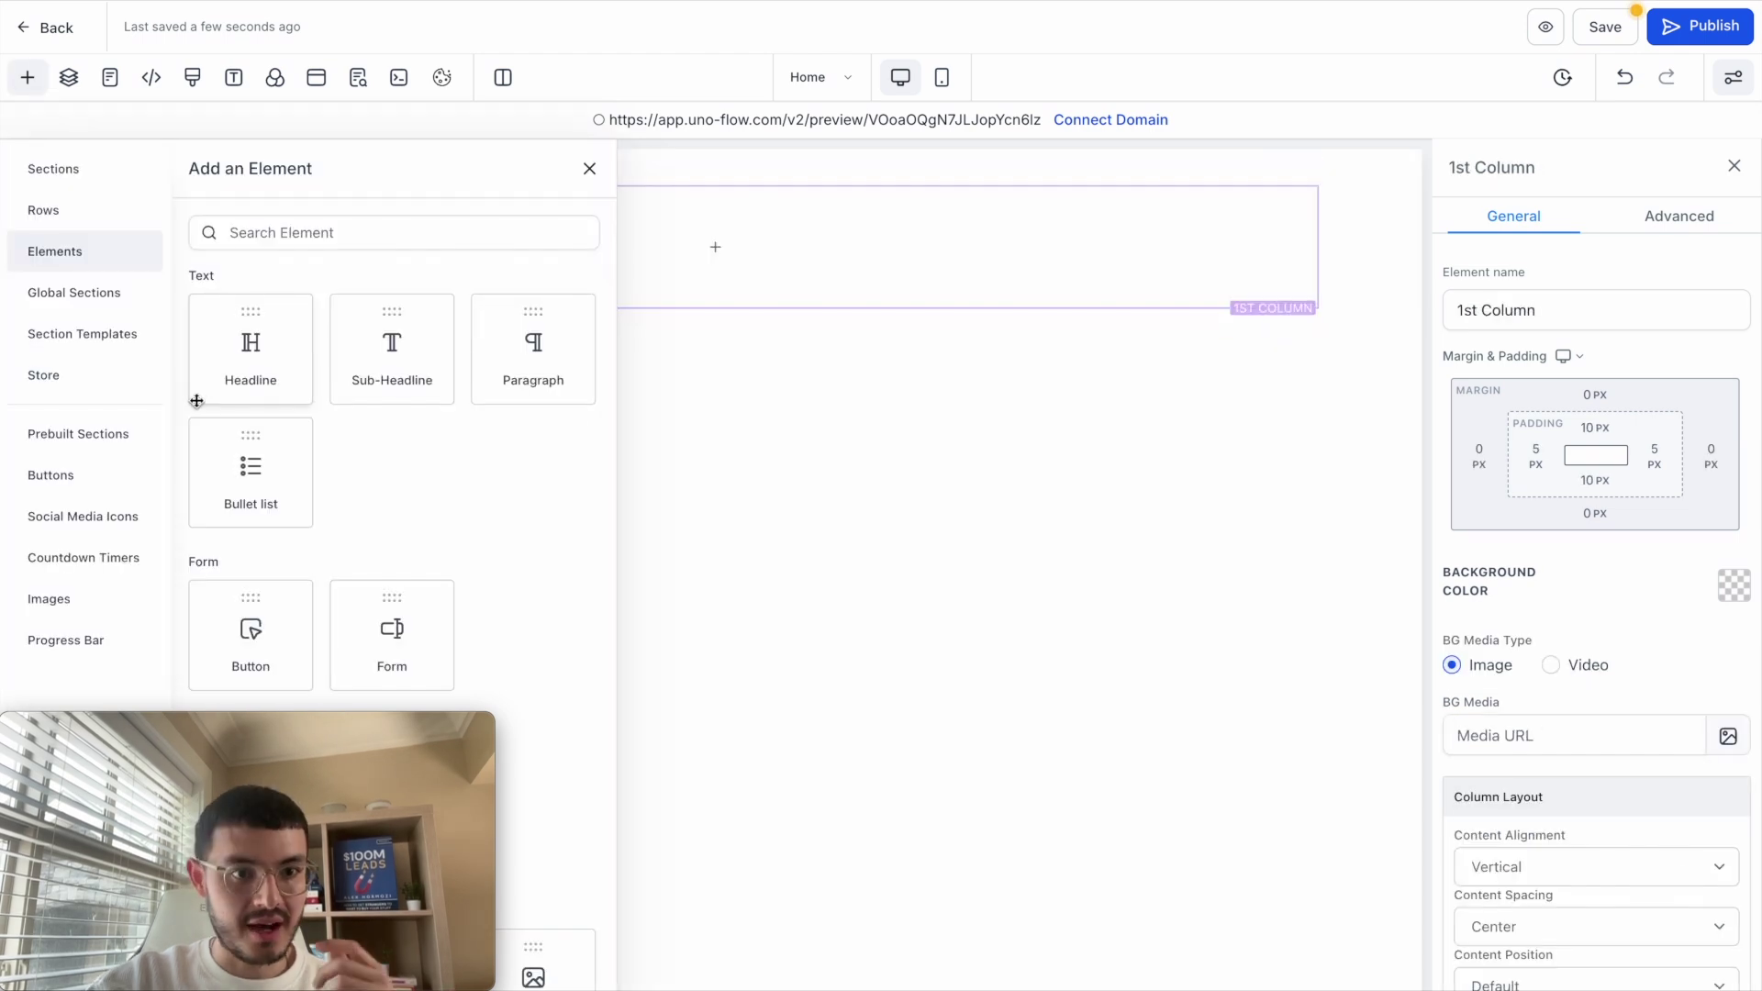
click(240, 354)
click(408, 333)
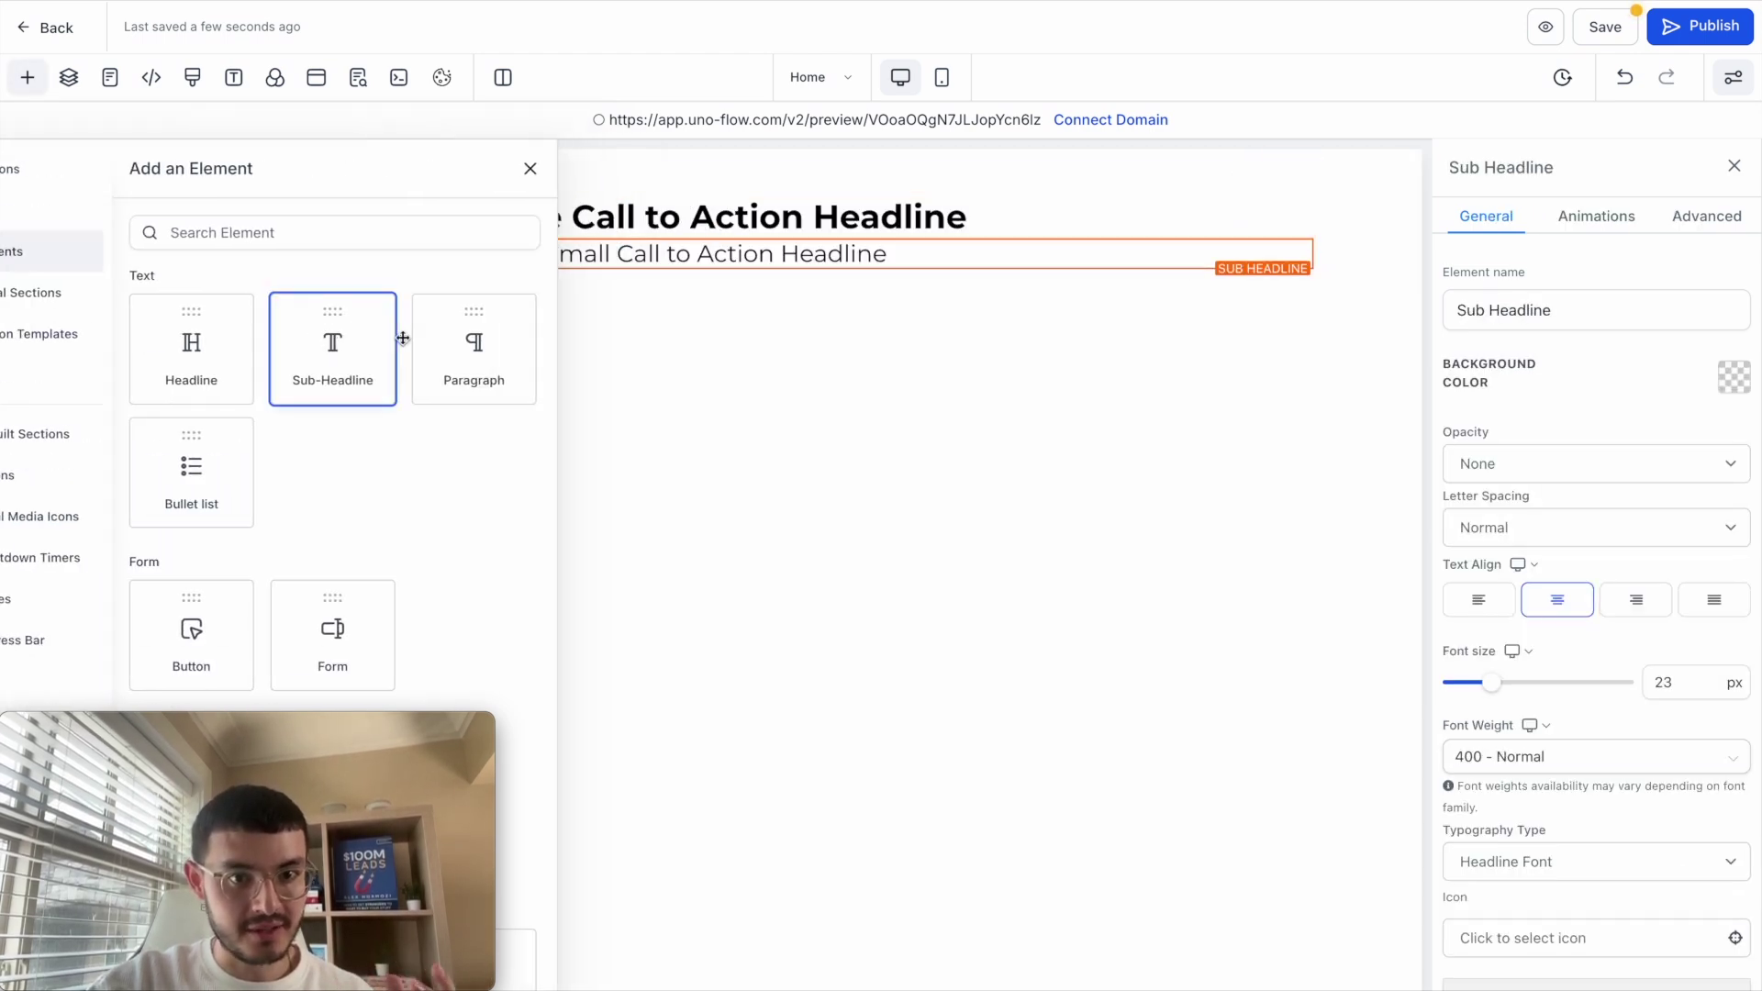
click(717, 271)
click(717, 272)
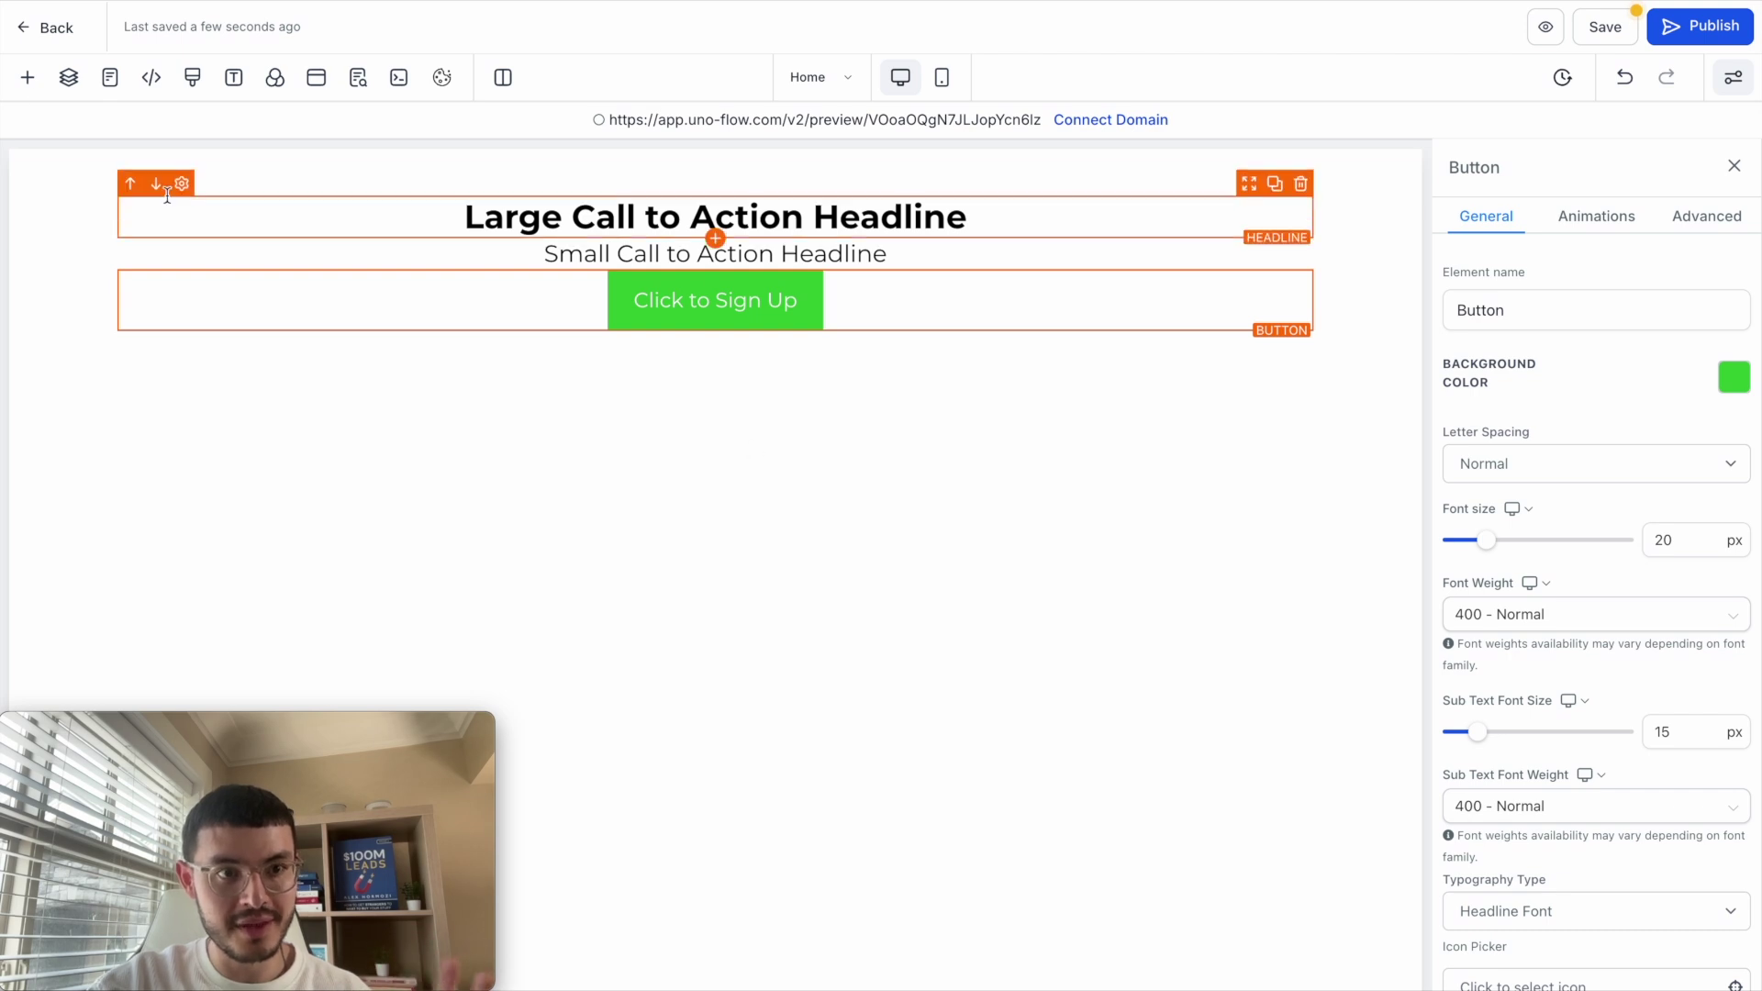
click(28, 77)
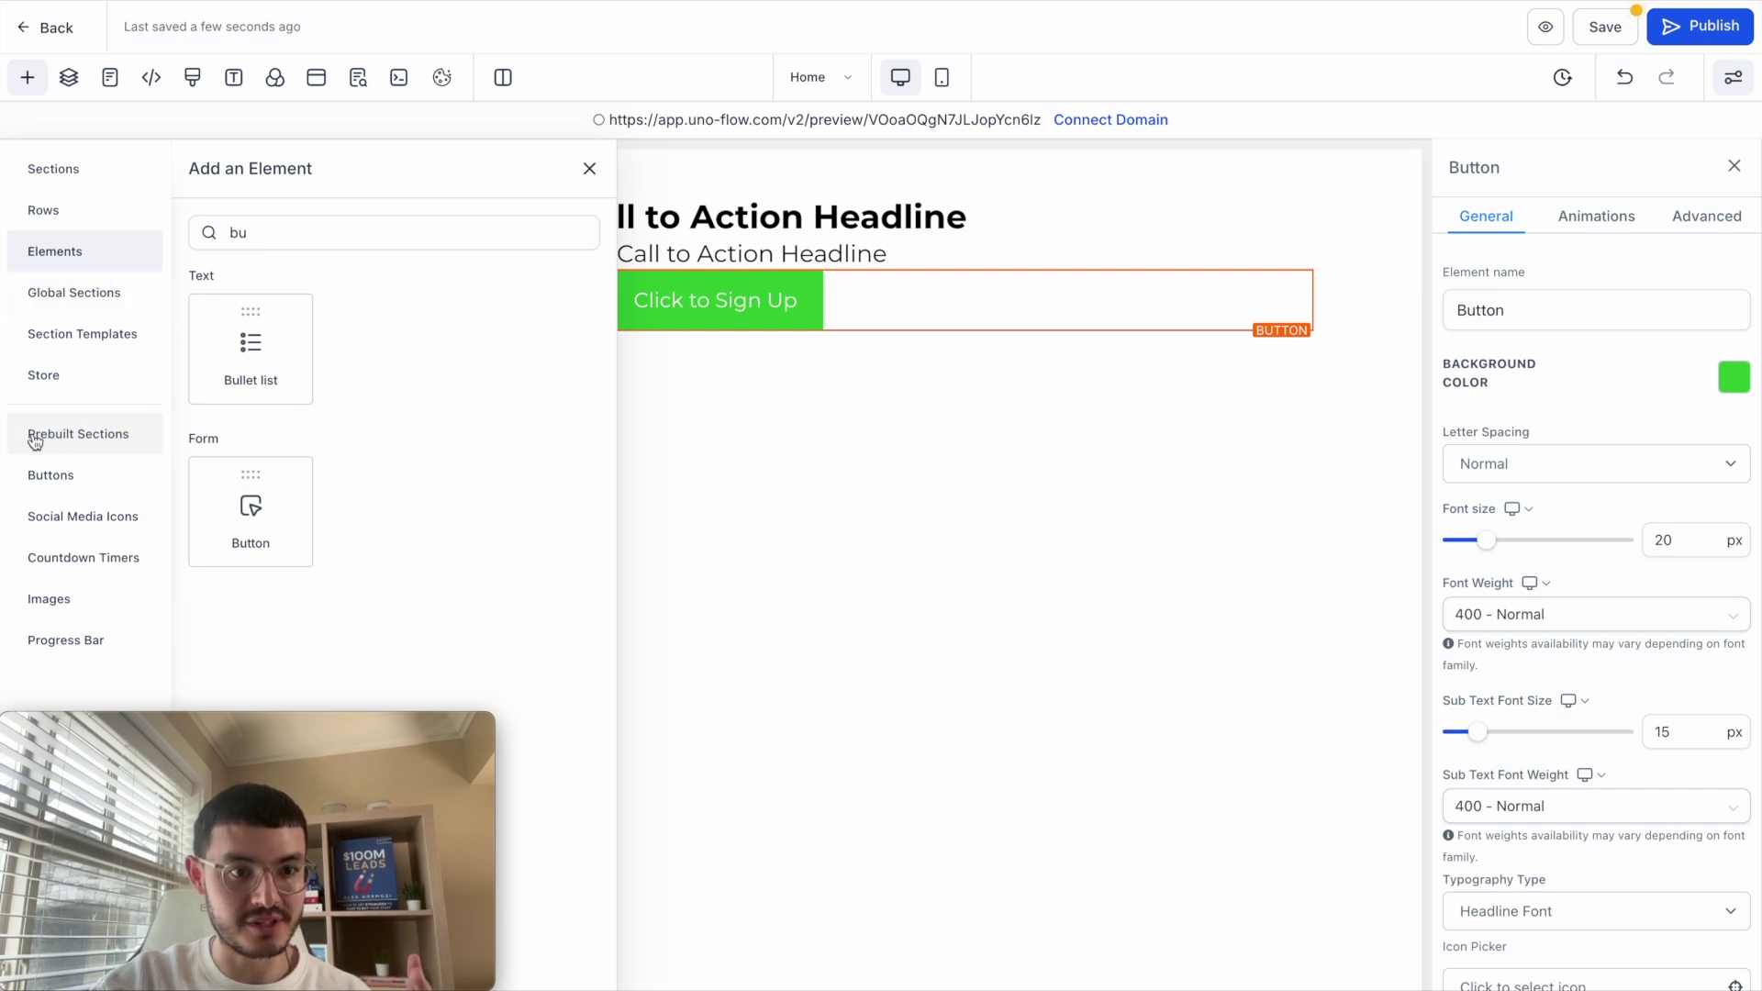
click(83, 444)
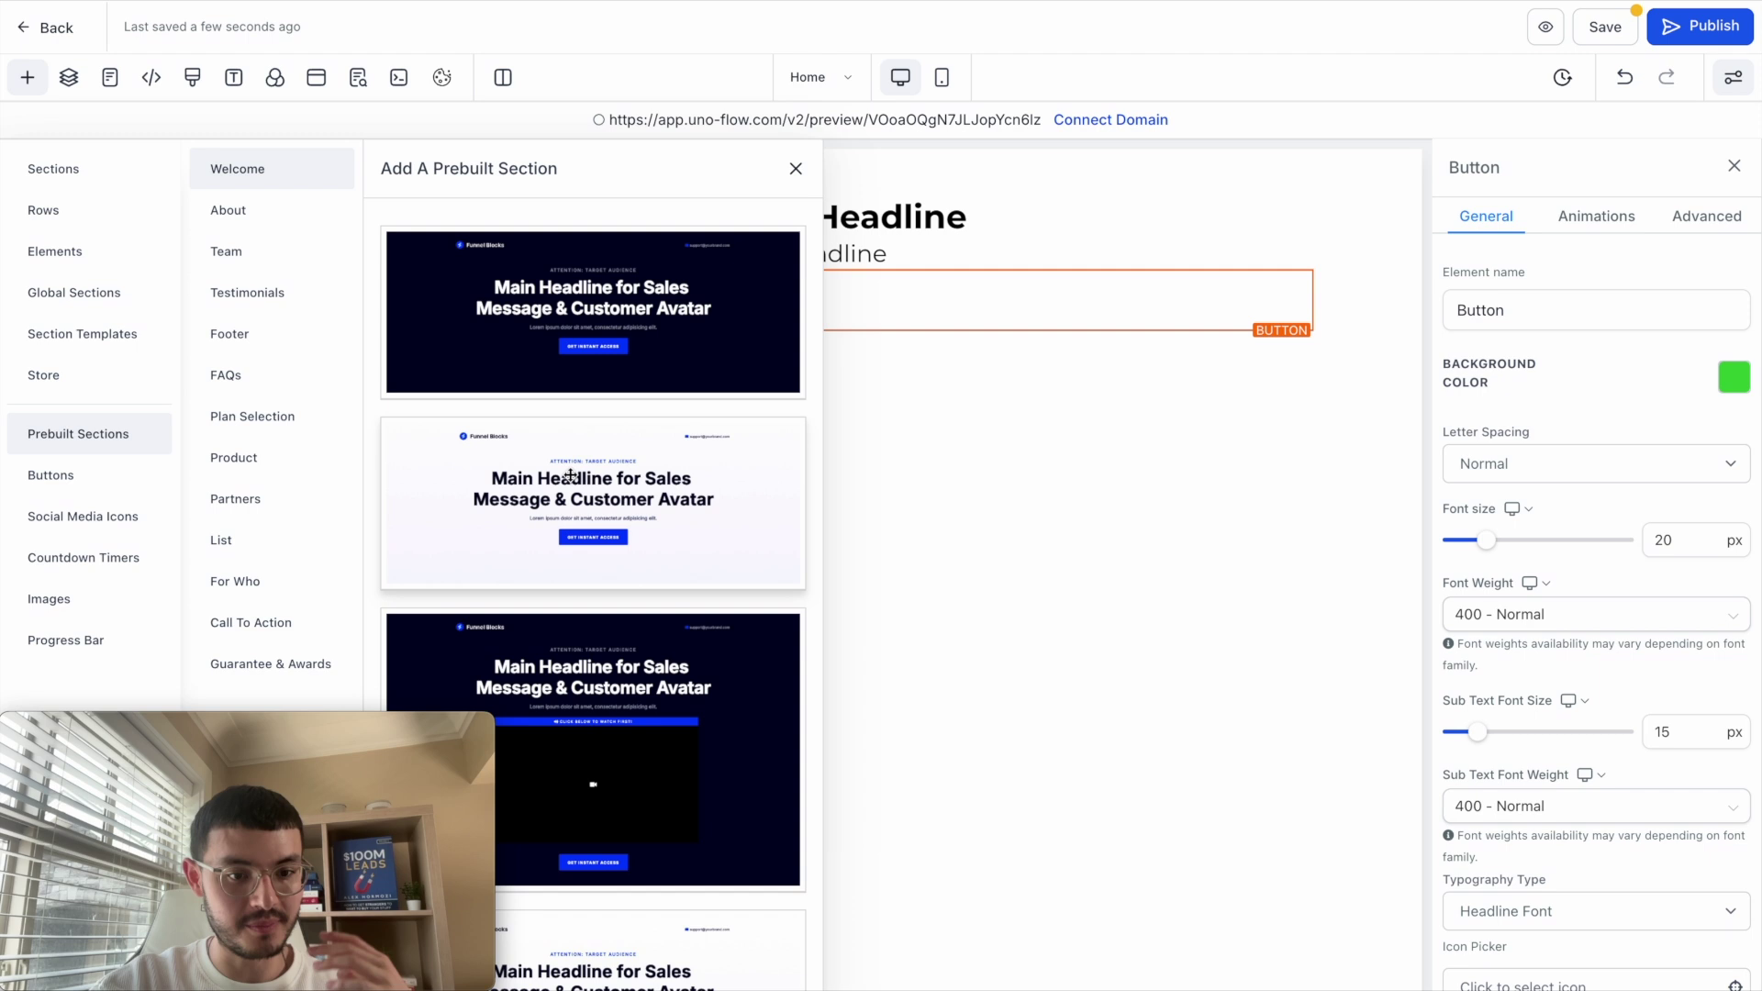
Place the light welcome section and paste 'Residential Cleaning Professionals in Austin, TX' as its headline.
drag(571, 476, 977, 444)
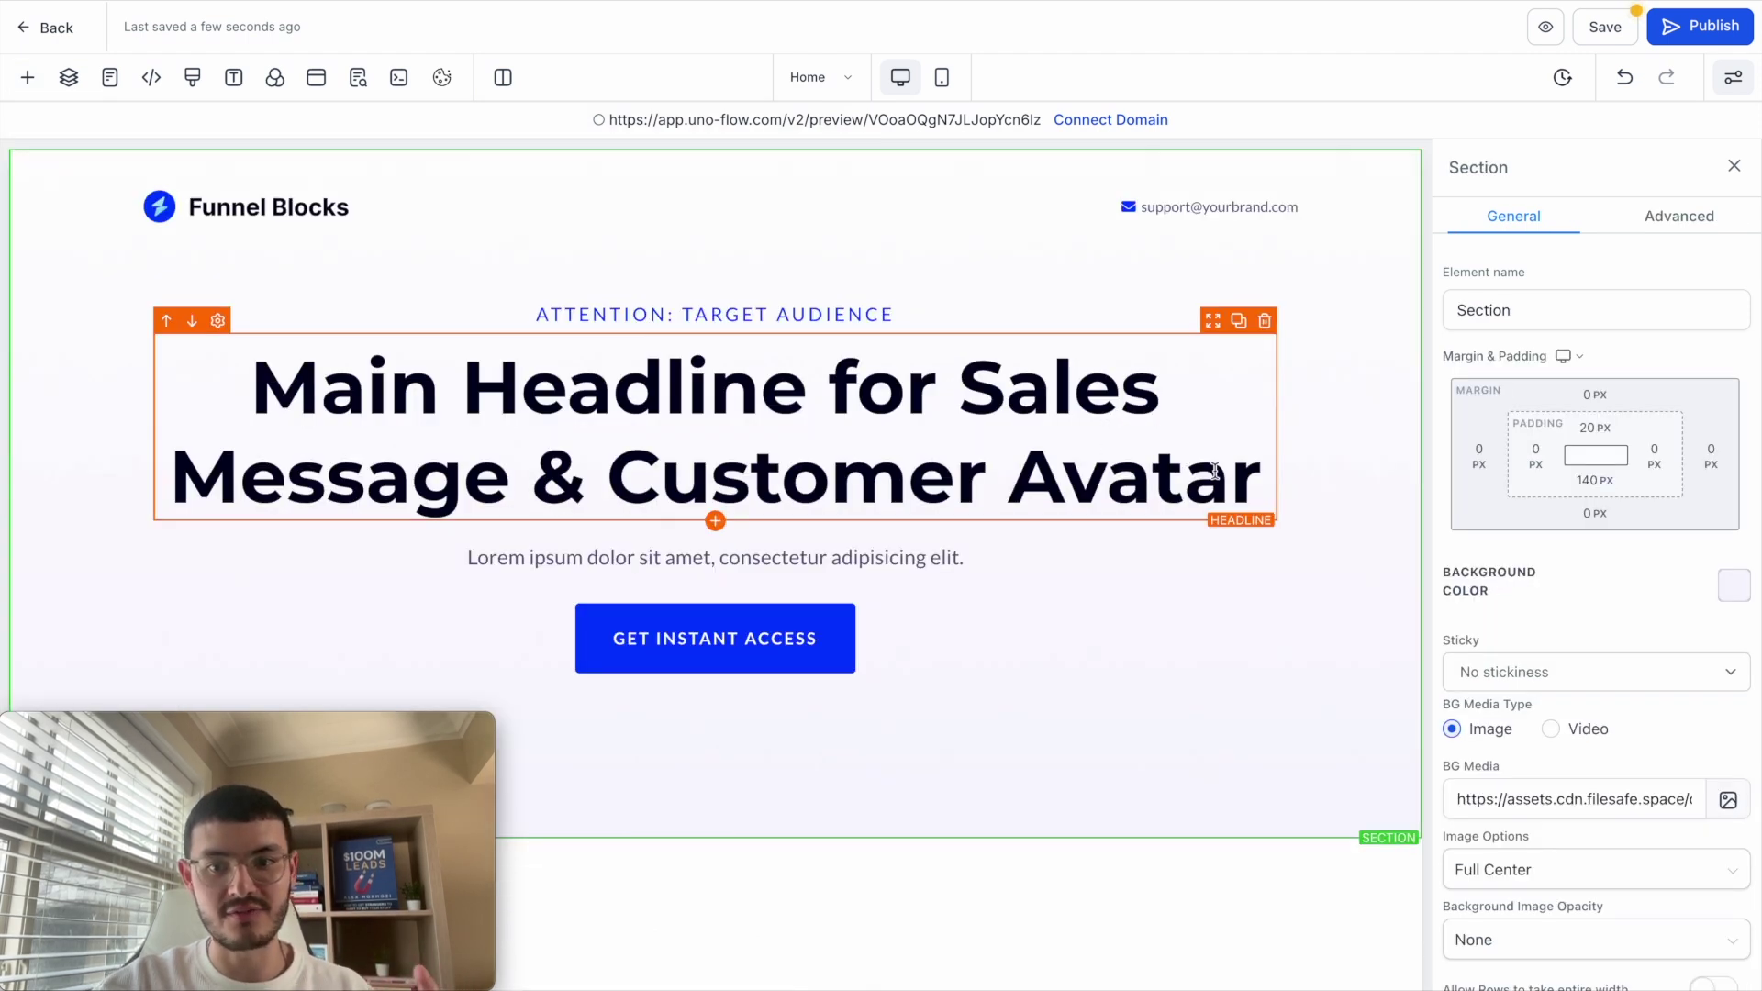
click(1255, 474)
drag(1255, 473, 322, 315)
text(Residential Cleaning Professionals in Austin, TX)
Delete the attention line and replace the Funnel Blocks logo with the Cleansy logo.
click(1250, 310)
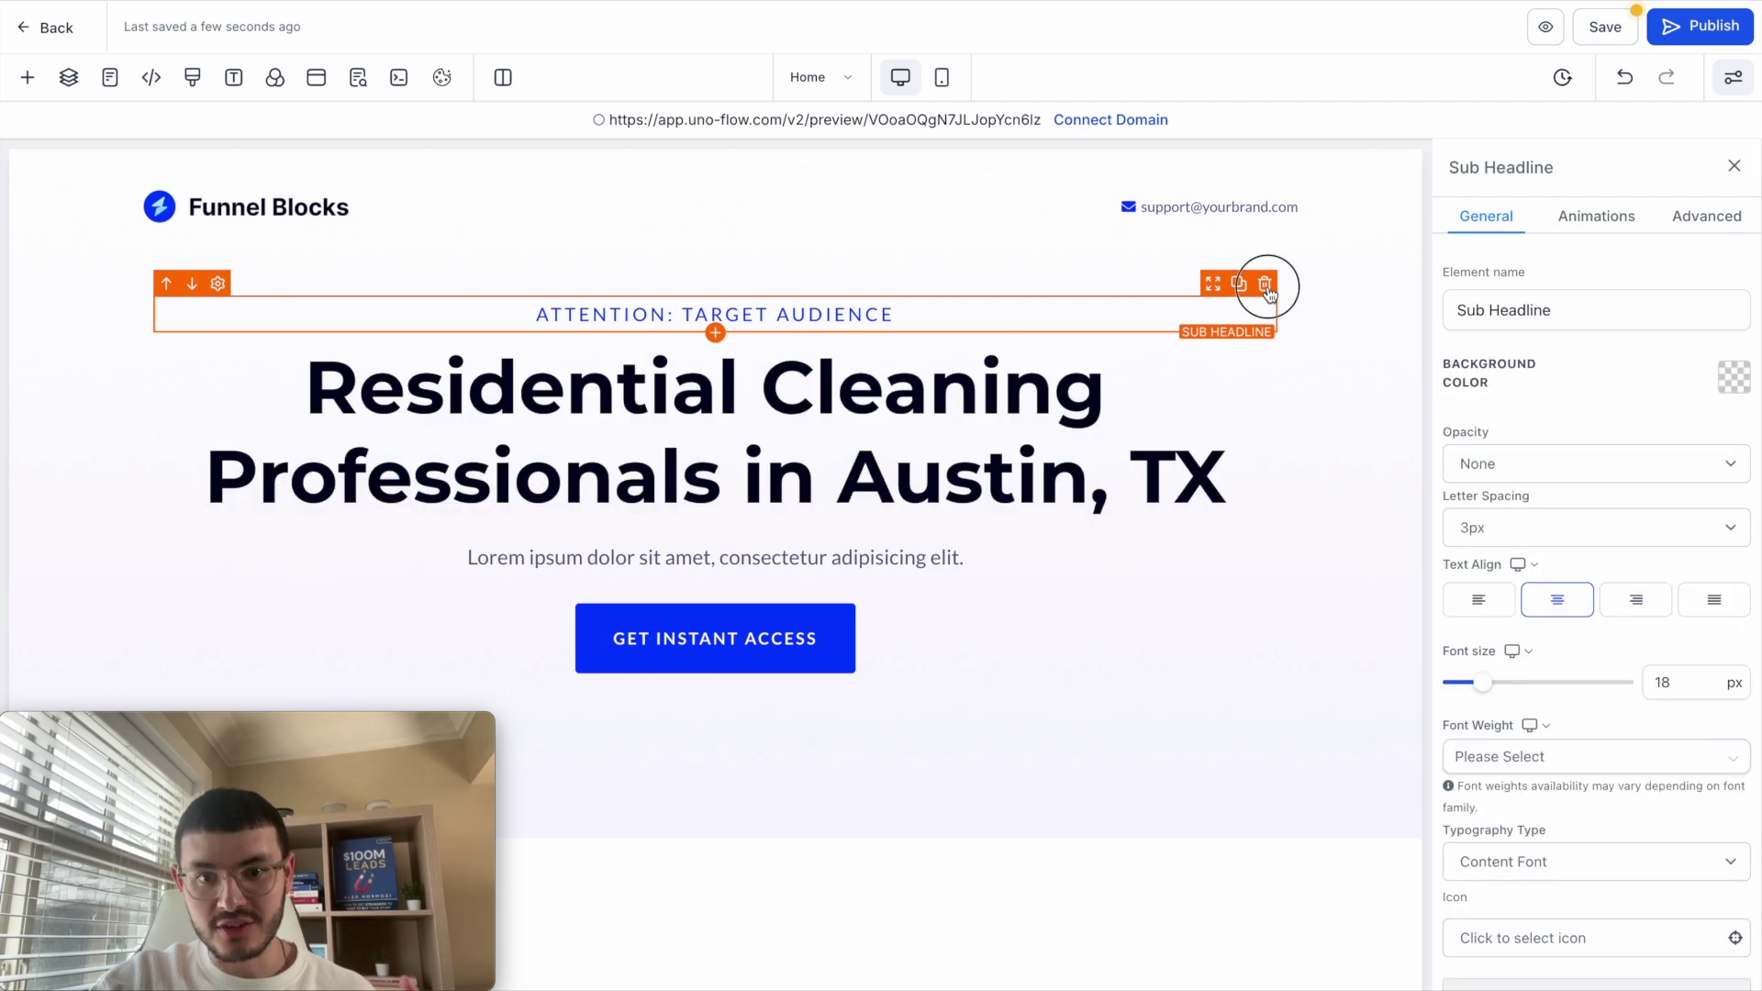
click(1261, 288)
click(183, 204)
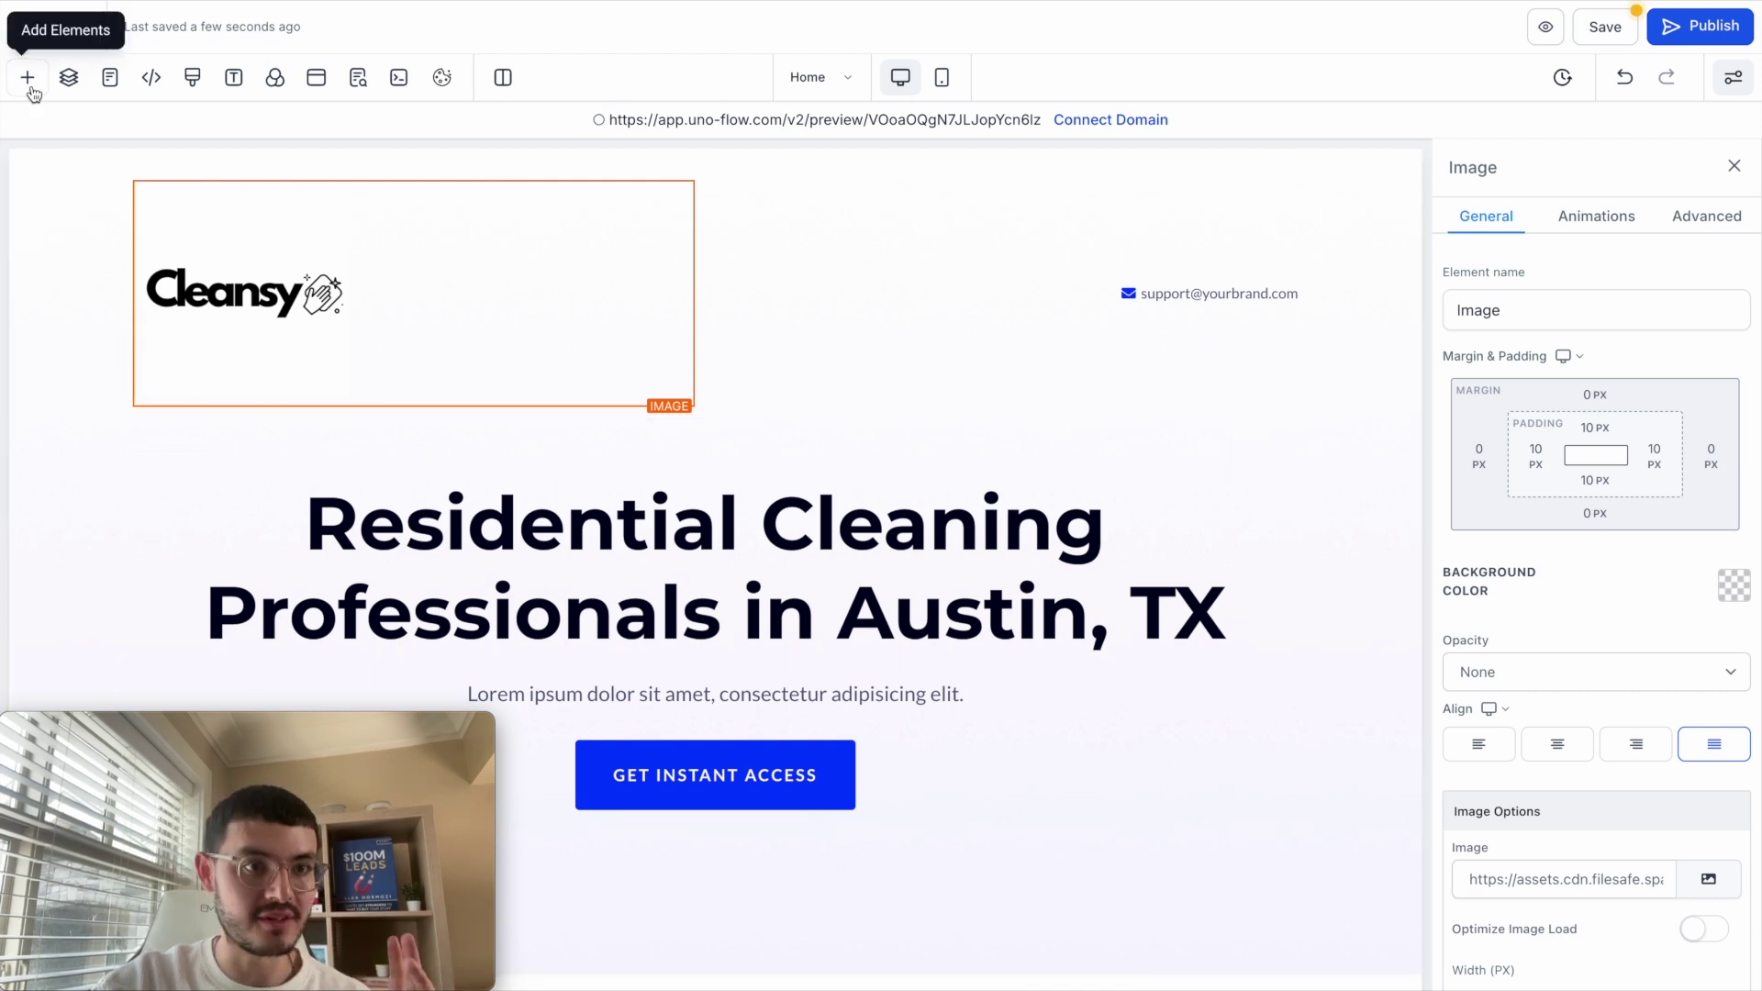
click(28, 77)
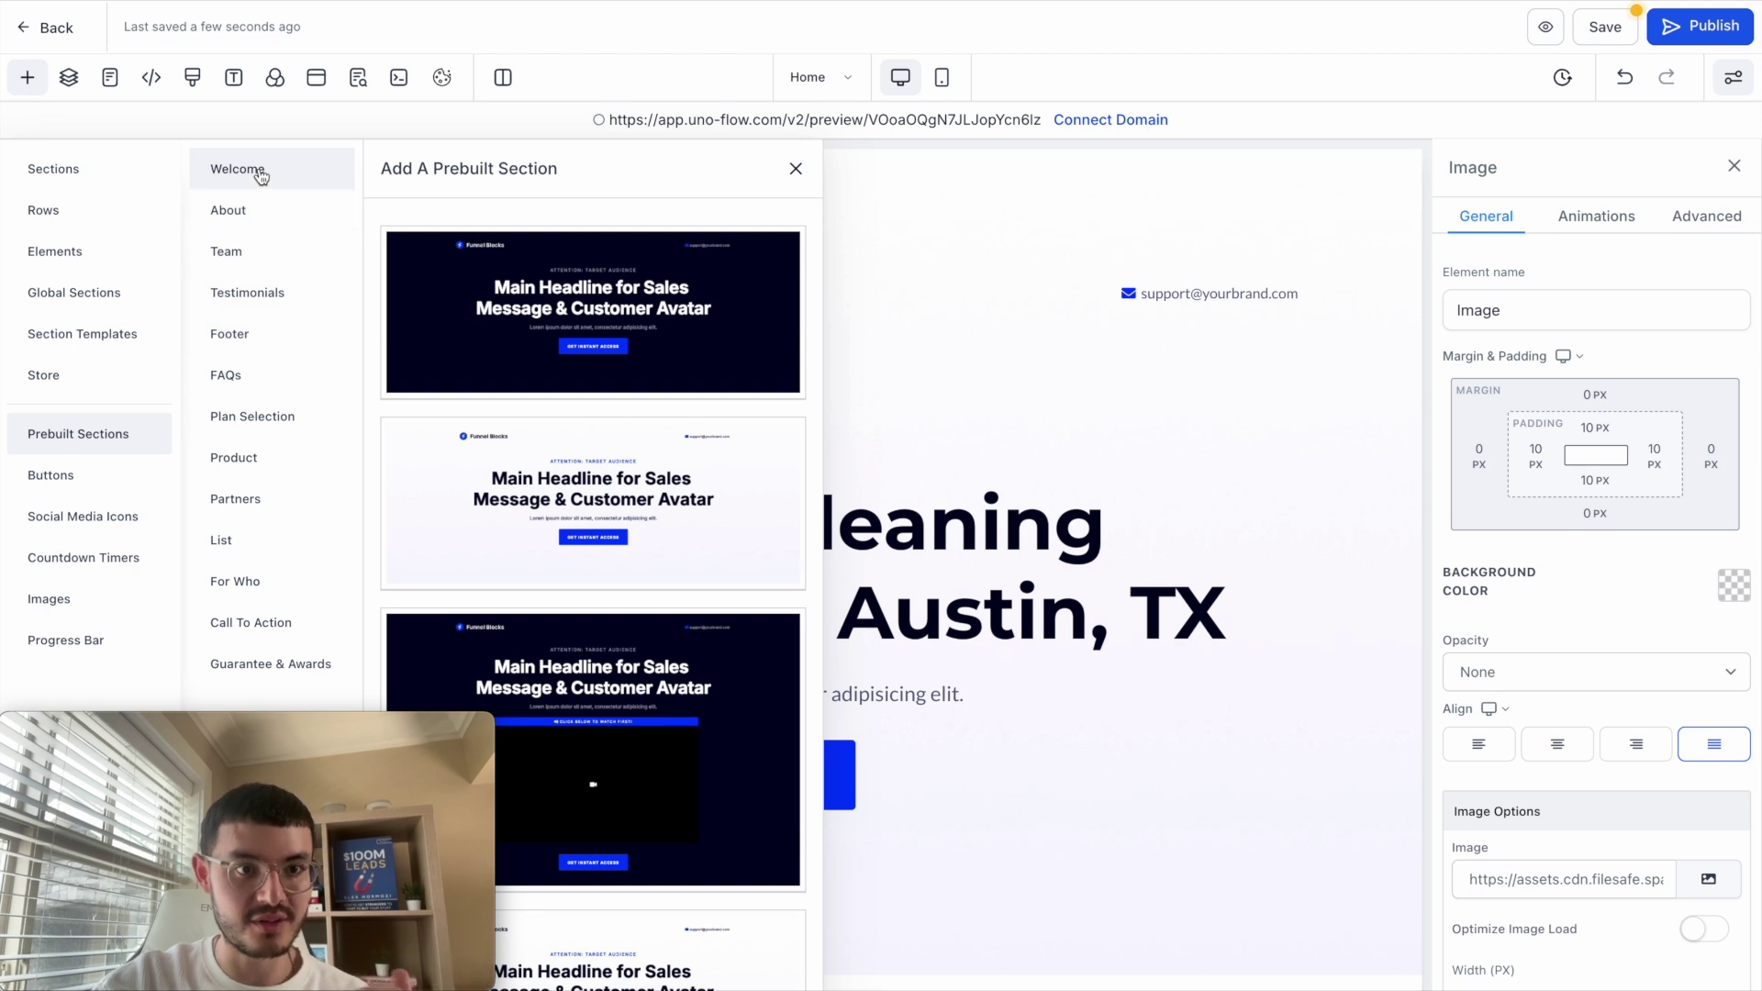
From the Testimonials prebuilt sections, drop the dark 'What others are saying' card below the welcome section.
click(245, 220)
scroll(657, 470, down, 5)
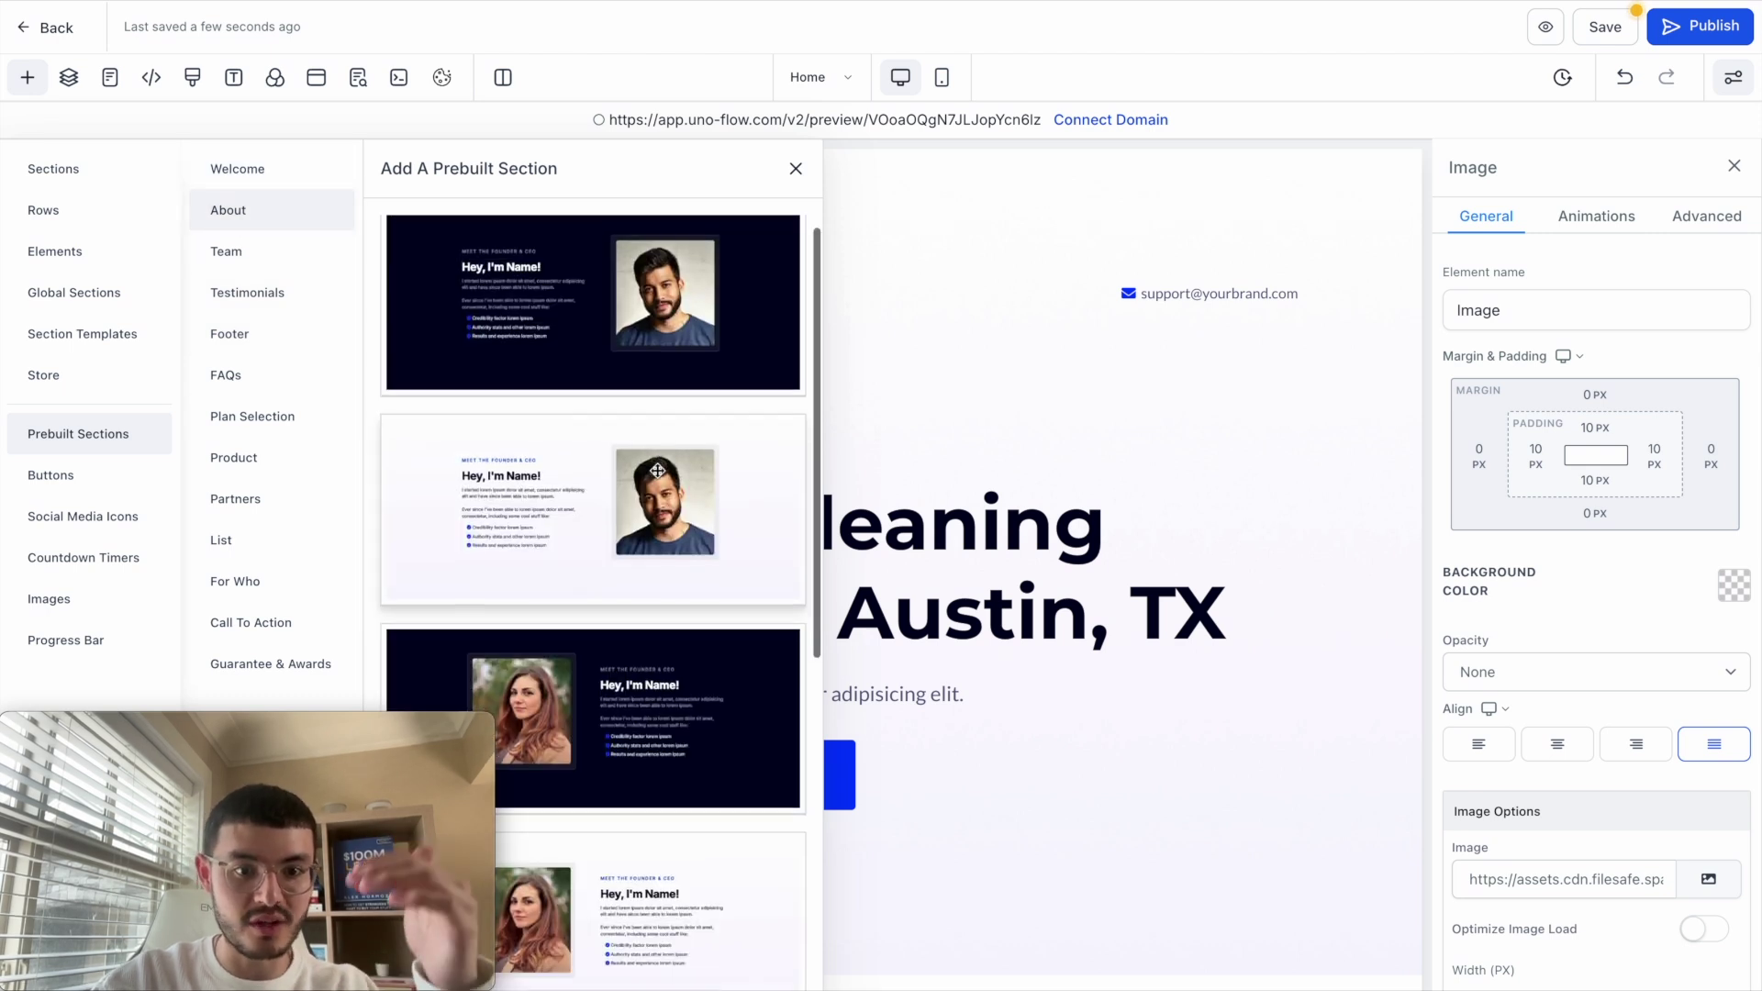
scroll(657, 470, down, 3)
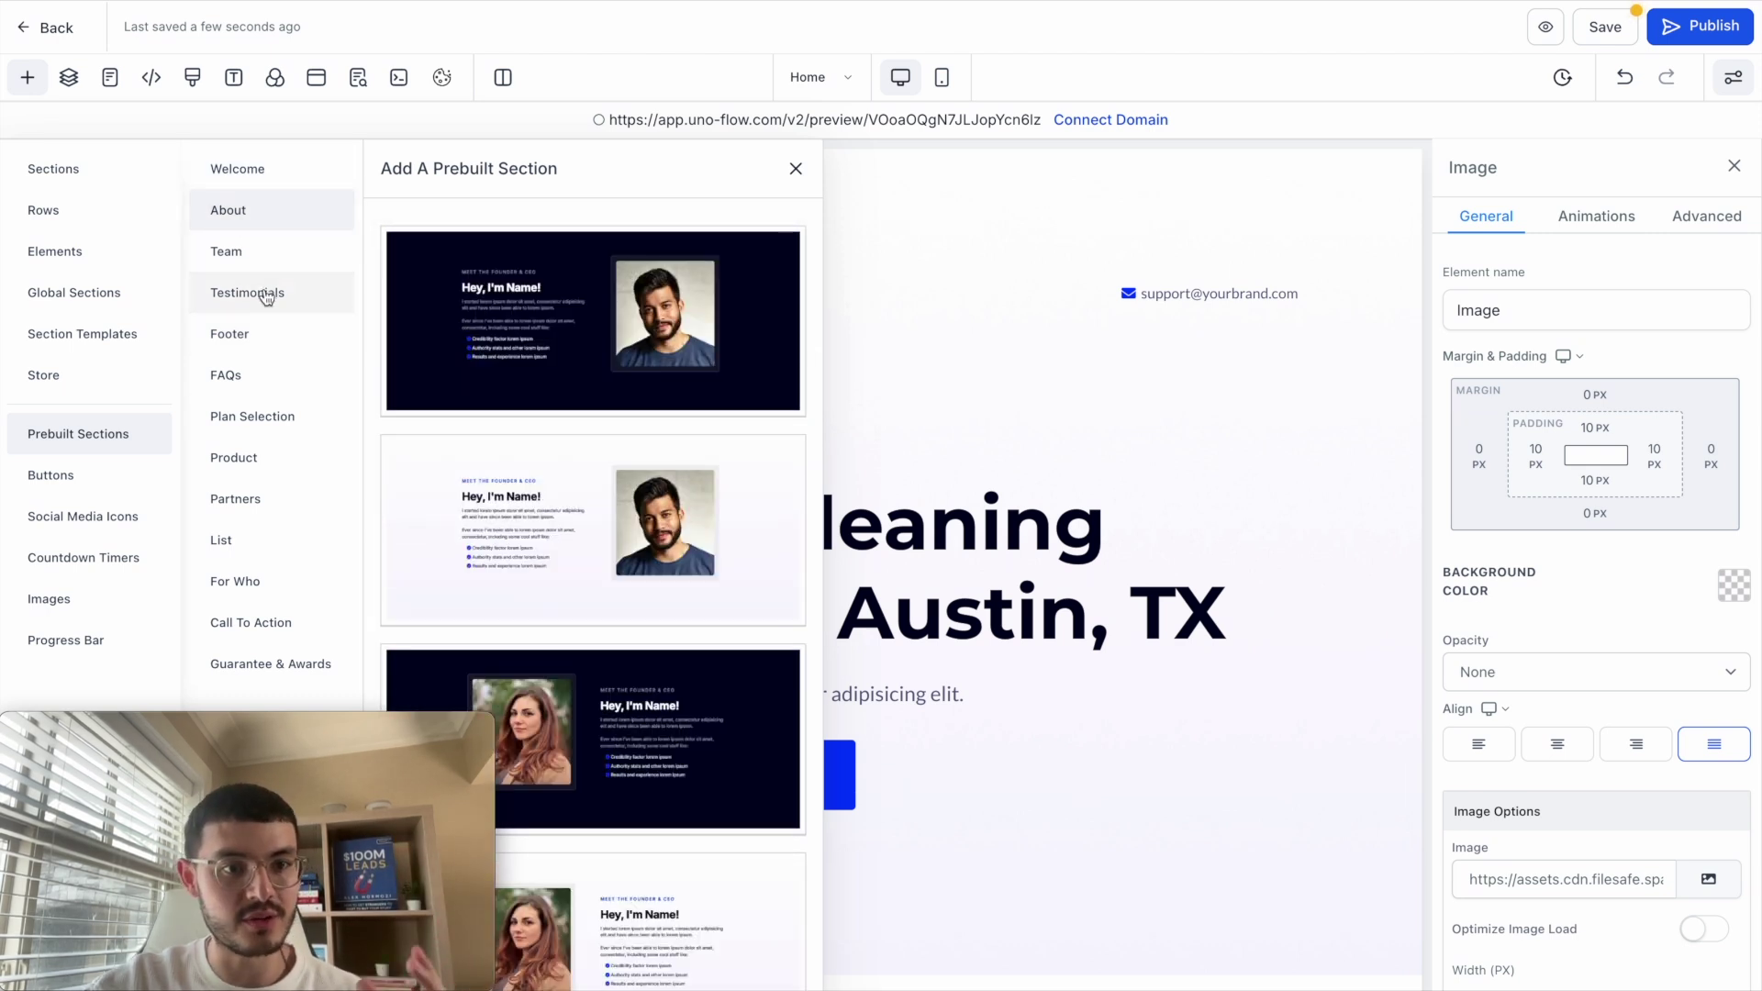
click(264, 291)
drag(503, 367, 970, 943)
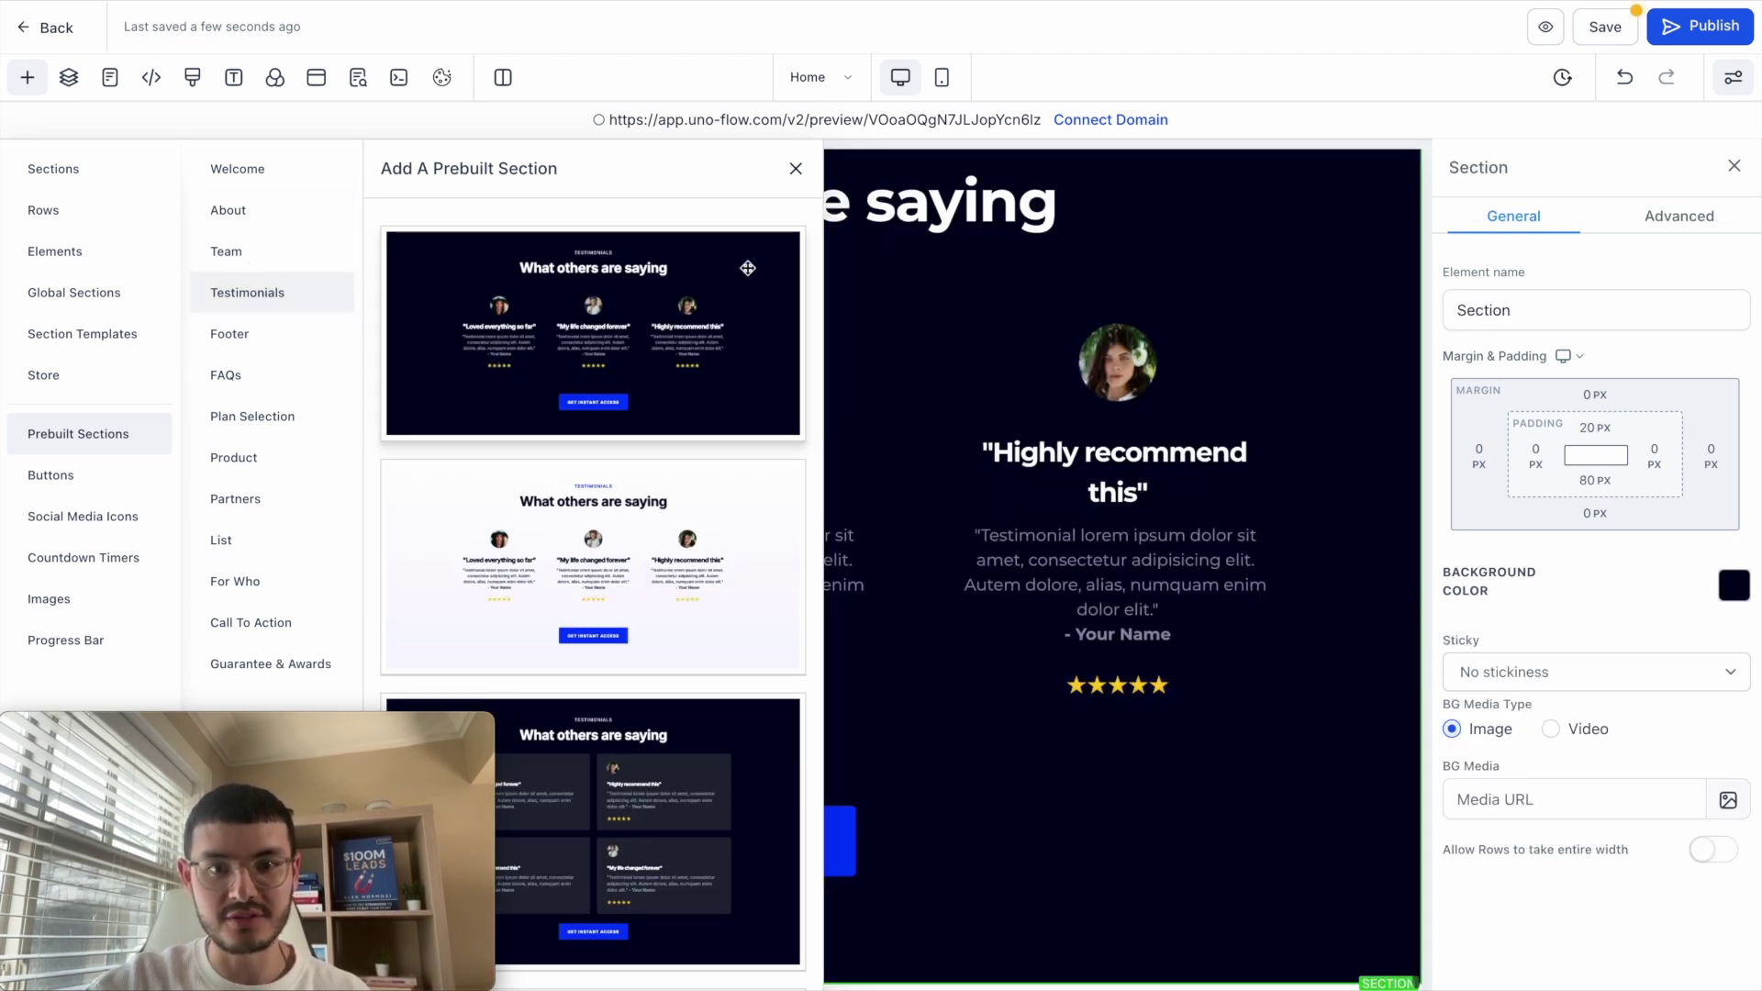
click(796, 168)
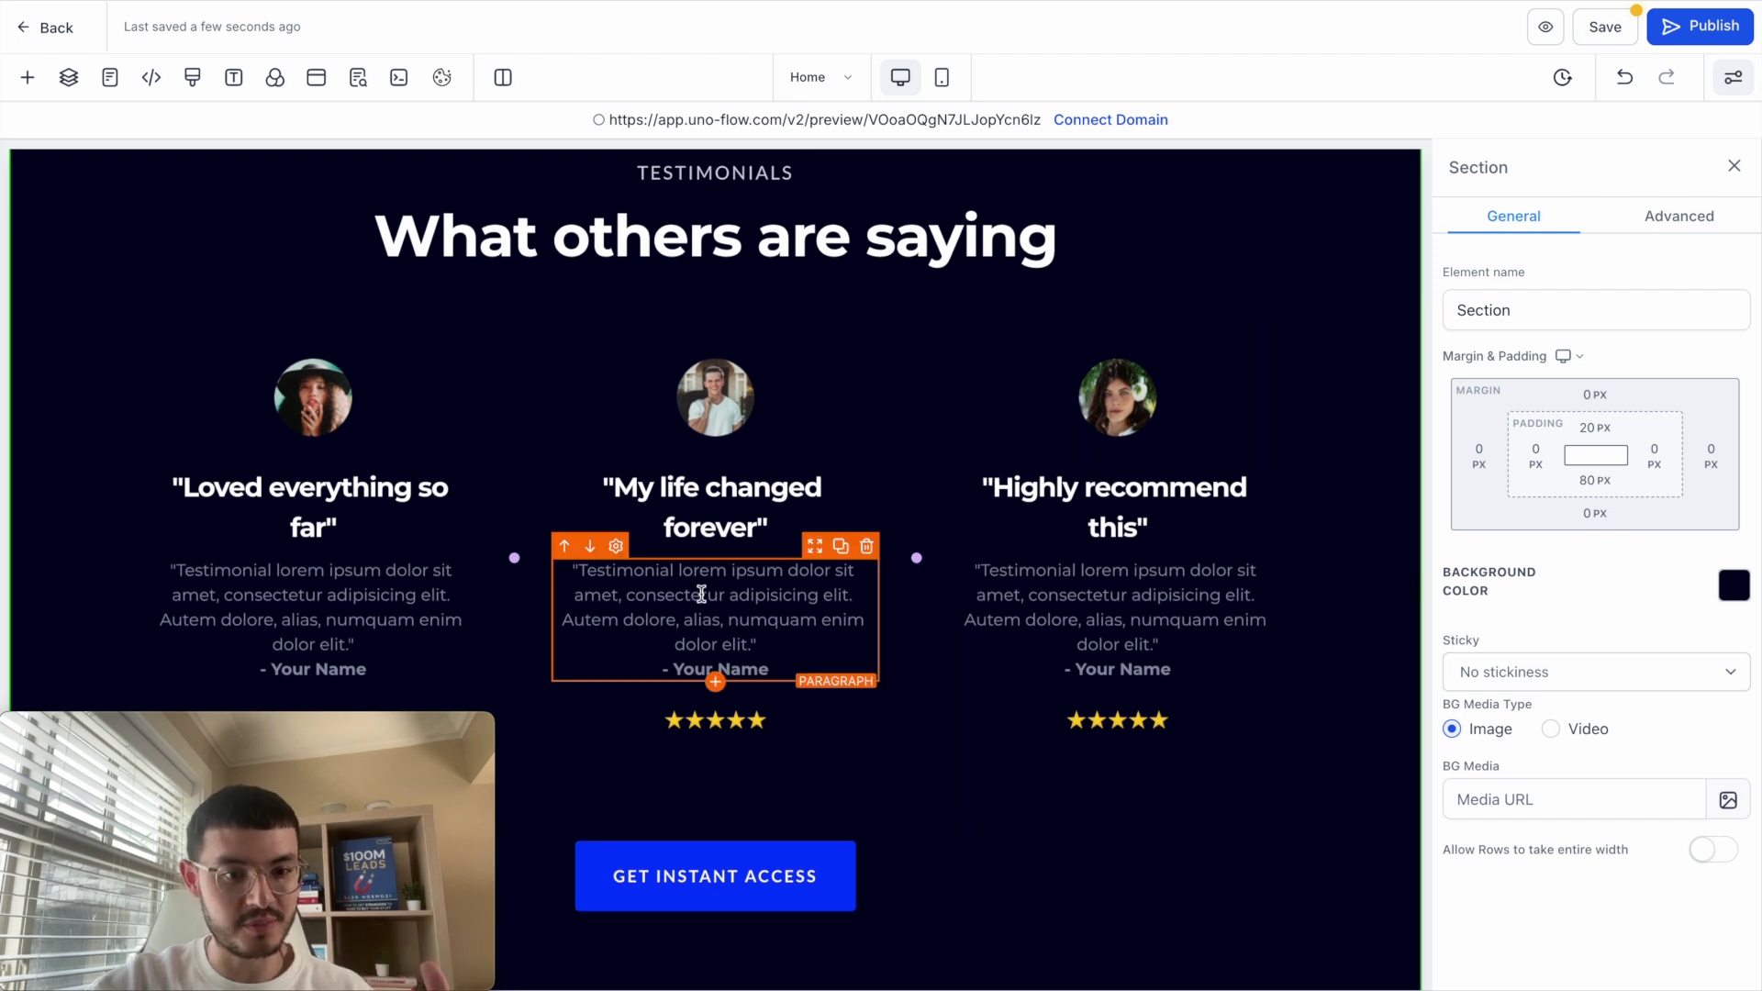
scroll(683, 367, up, 9)
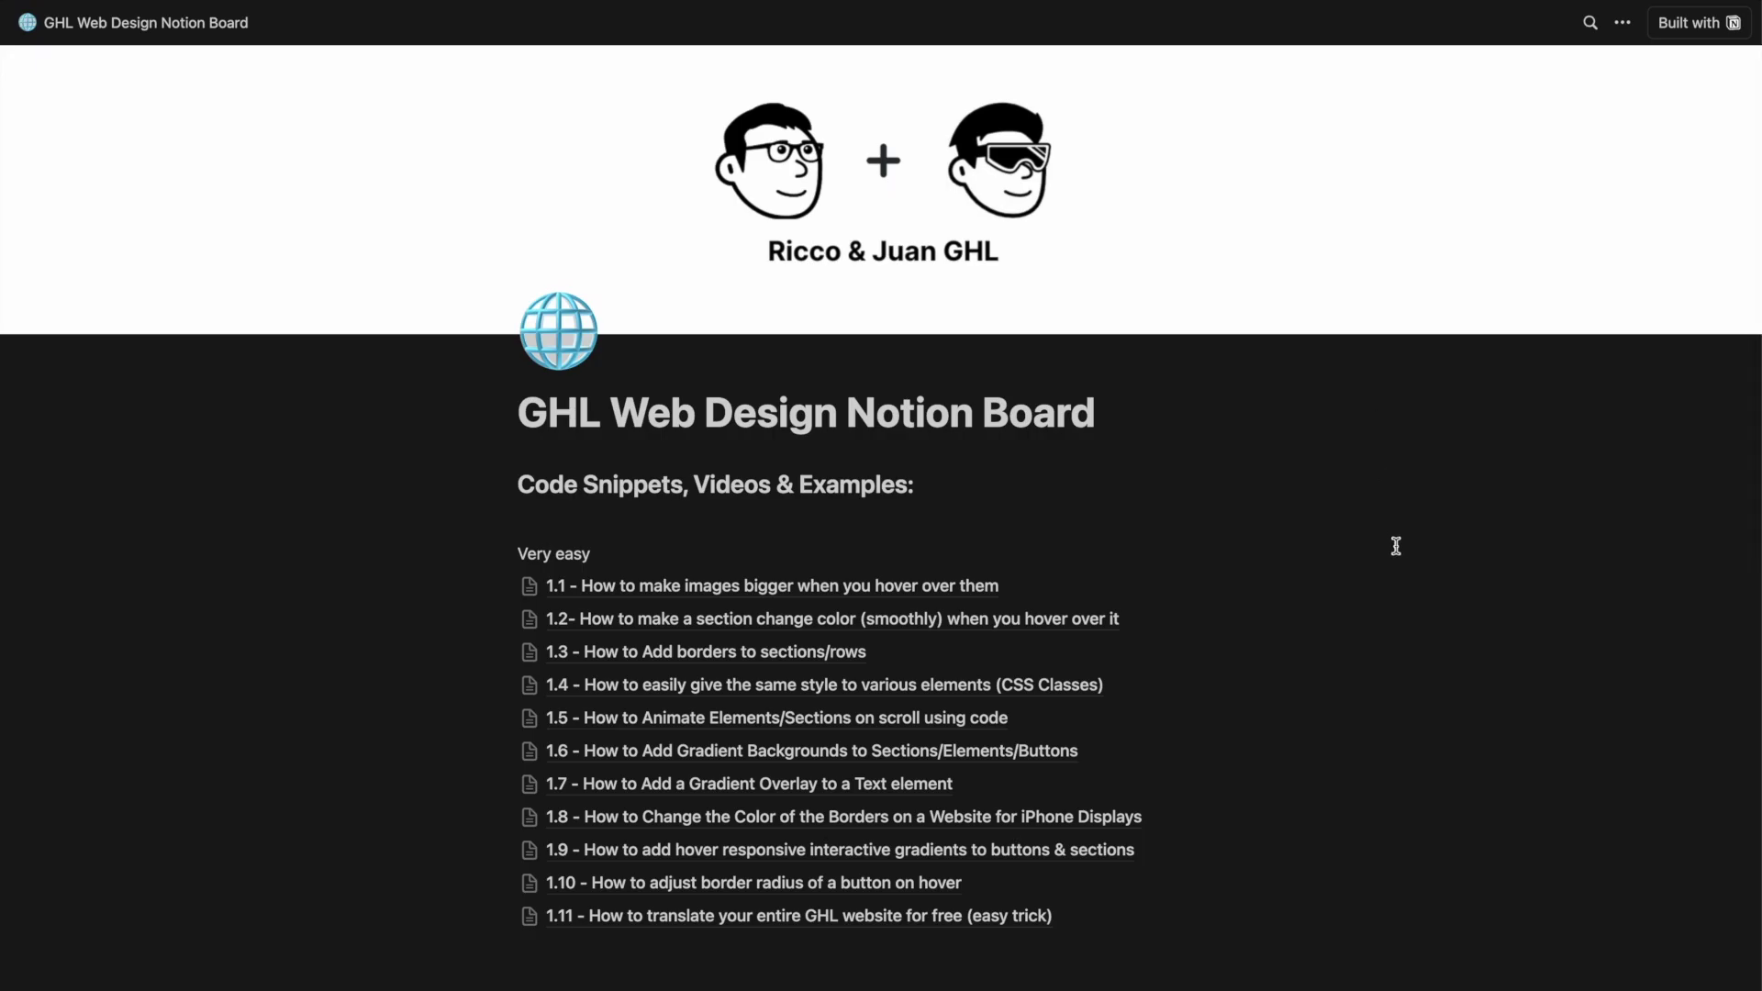
scroll(1396, 546, down, 2)
scroll(1395, 546, down, 6)
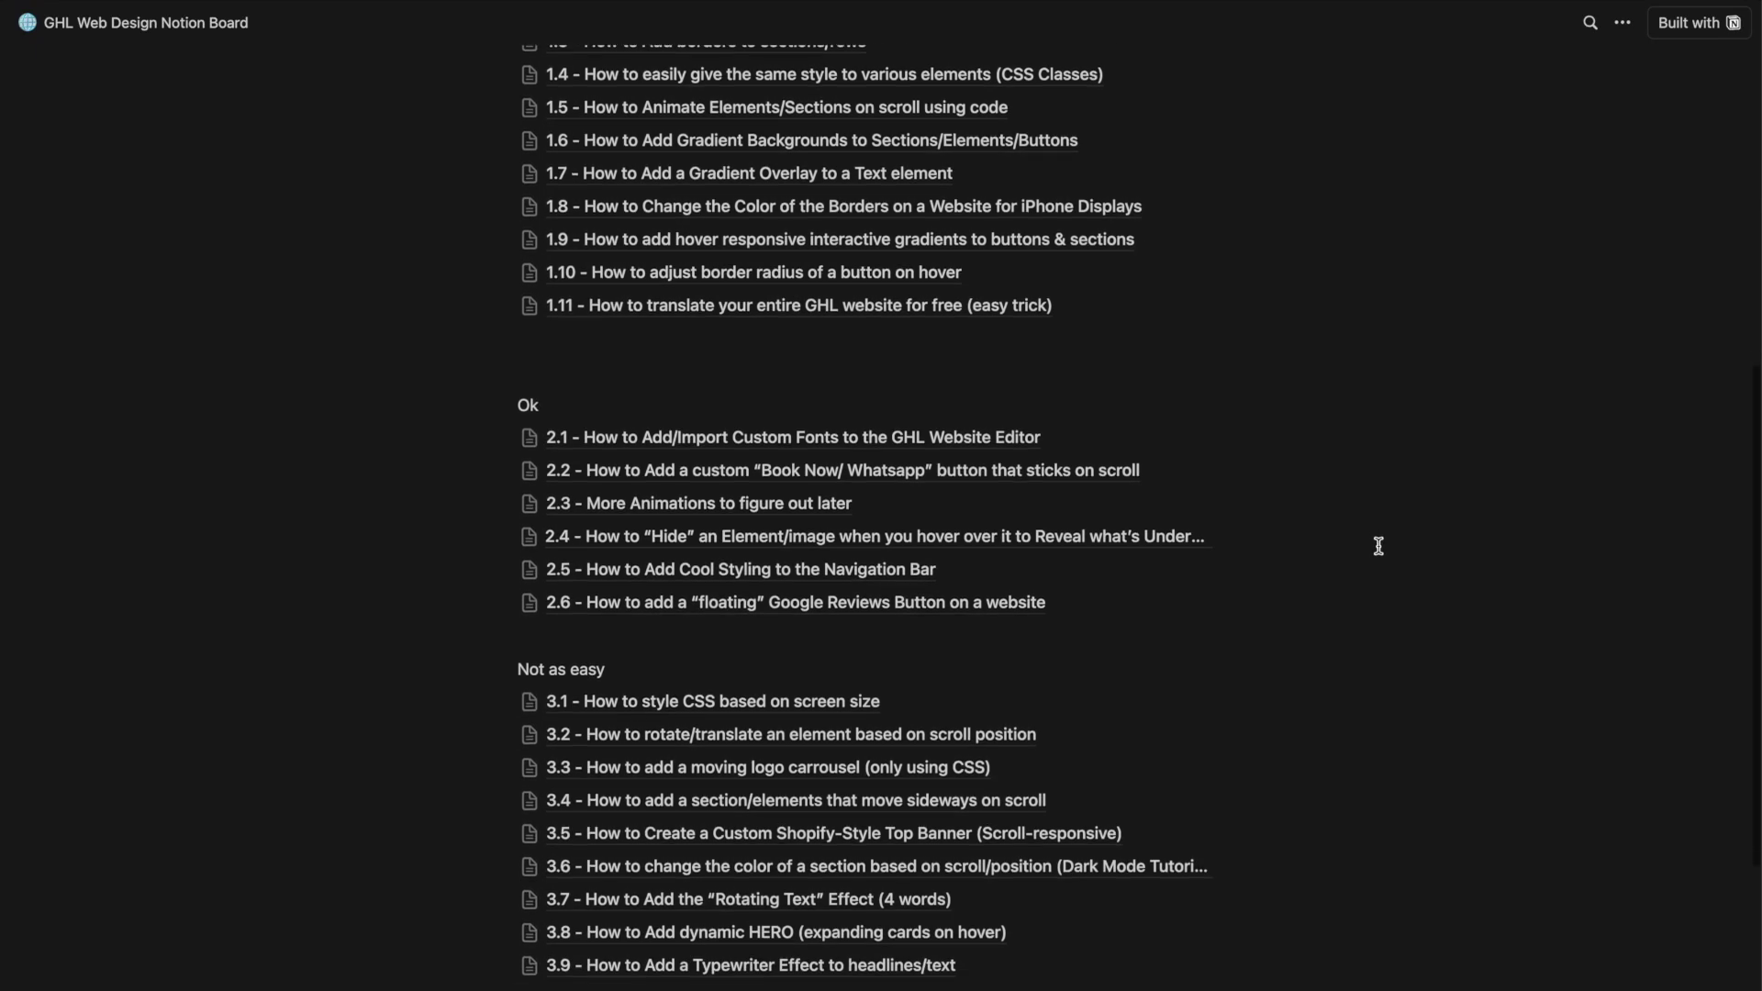